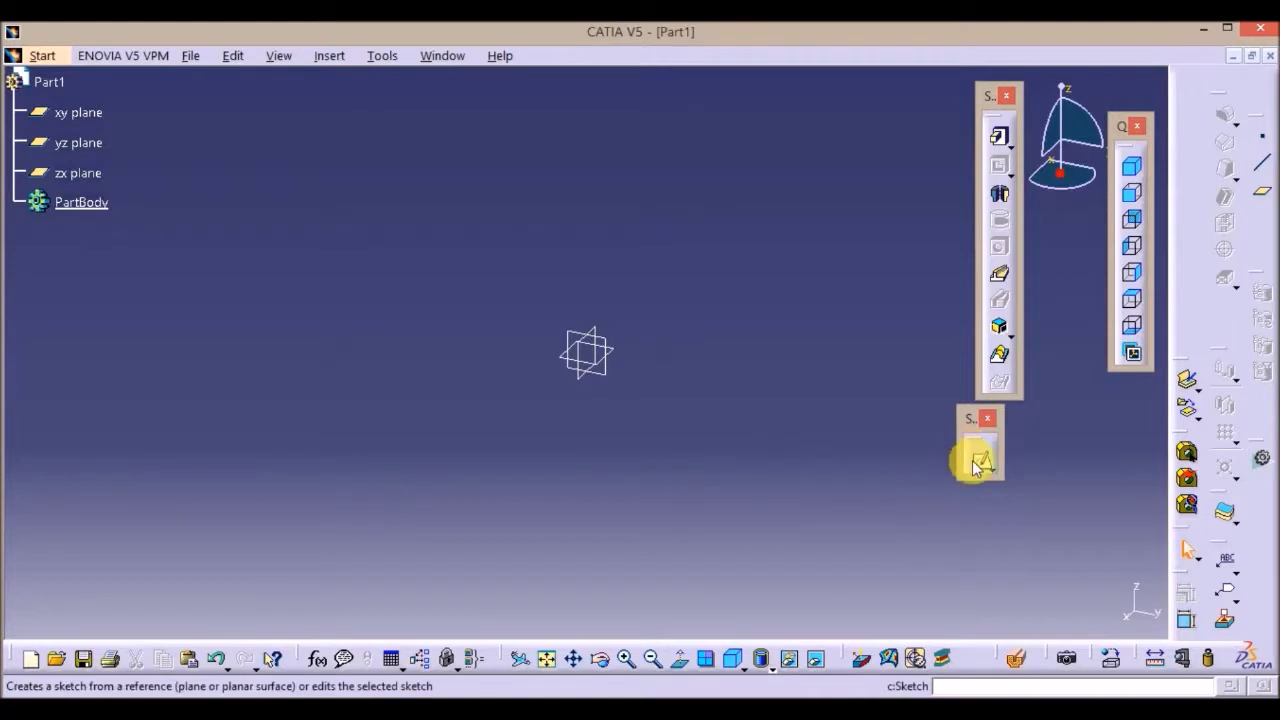
Start a sketch on the yz plane and draw a horizontal line about 217 mm long from the origin along the horizontal axis
click(600, 385)
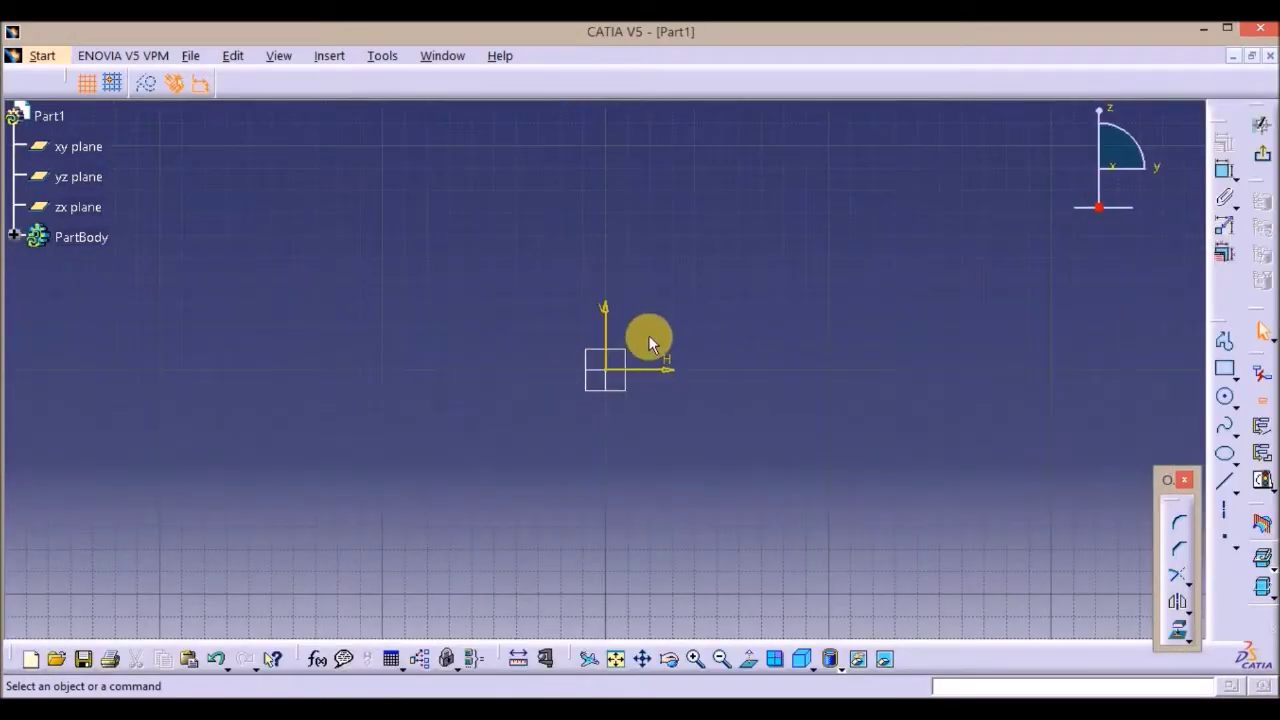
click(1222, 482)
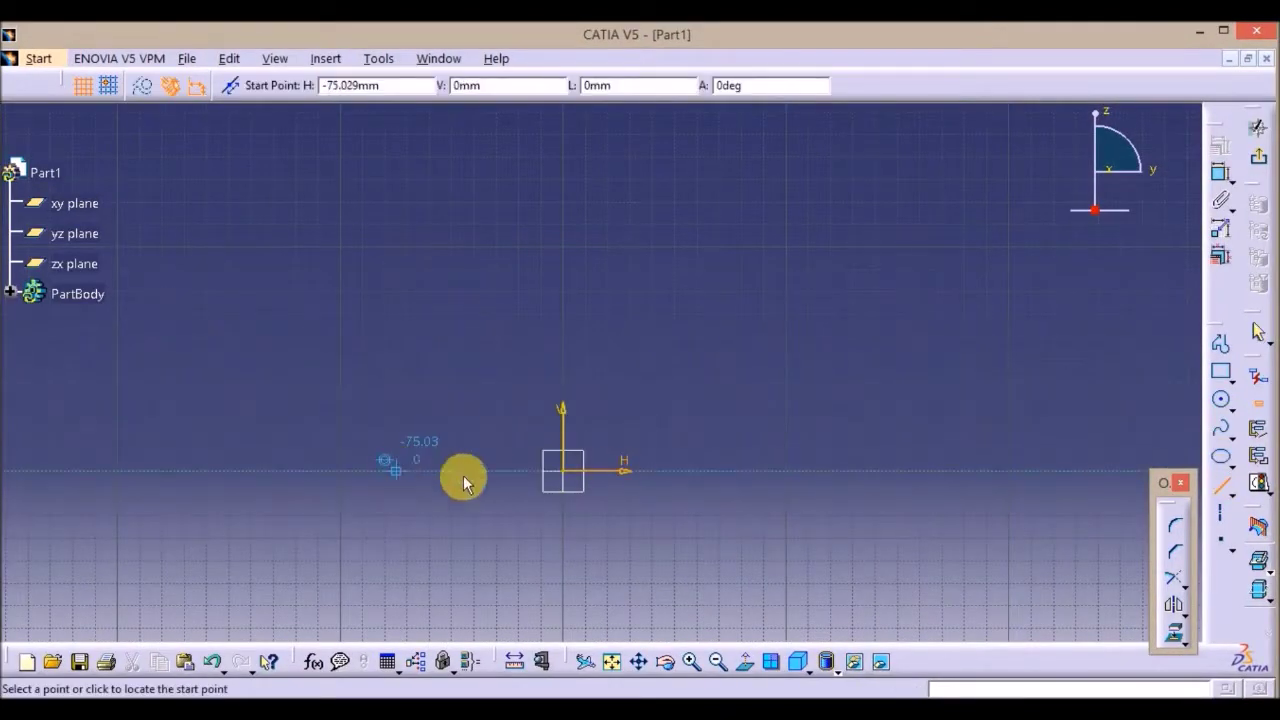
click(567, 476)
middle_drag(788, 440, 451, 478)
click(710, 510)
middle_drag(826, 443, 973, 360)
Dimension the base line's length and set it to 220 mm
click(1220, 173)
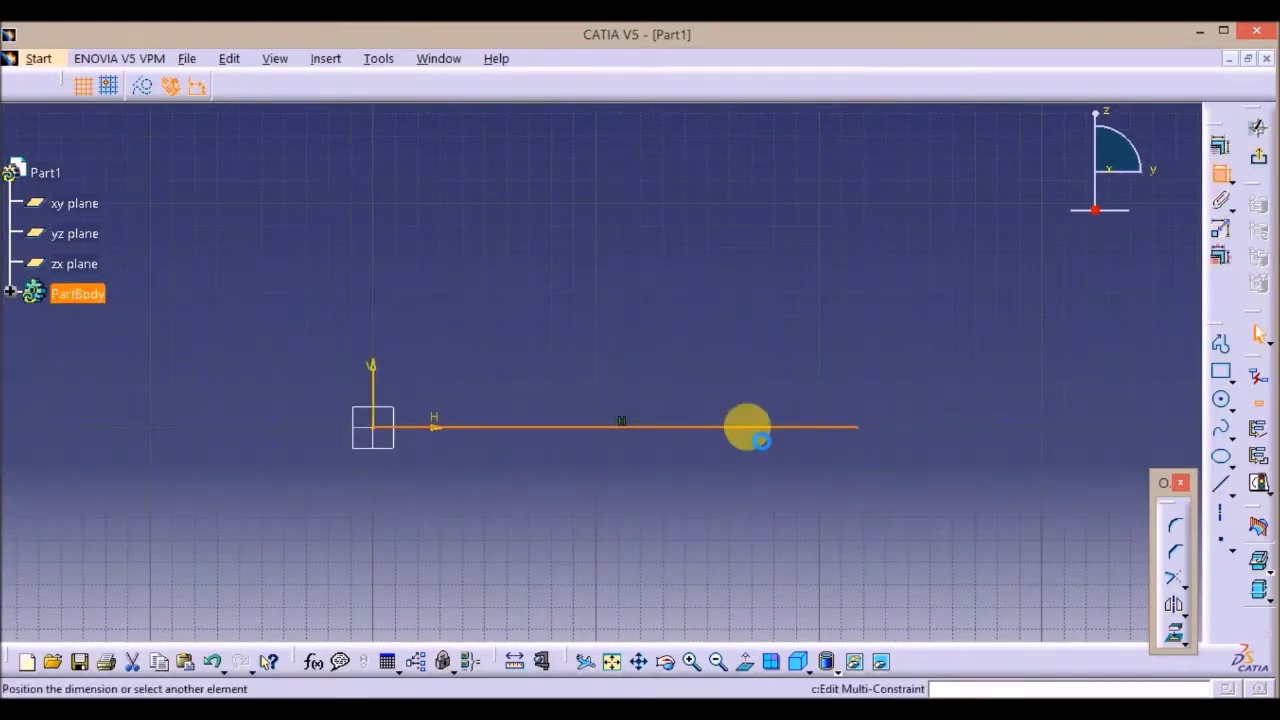
click(614, 493)
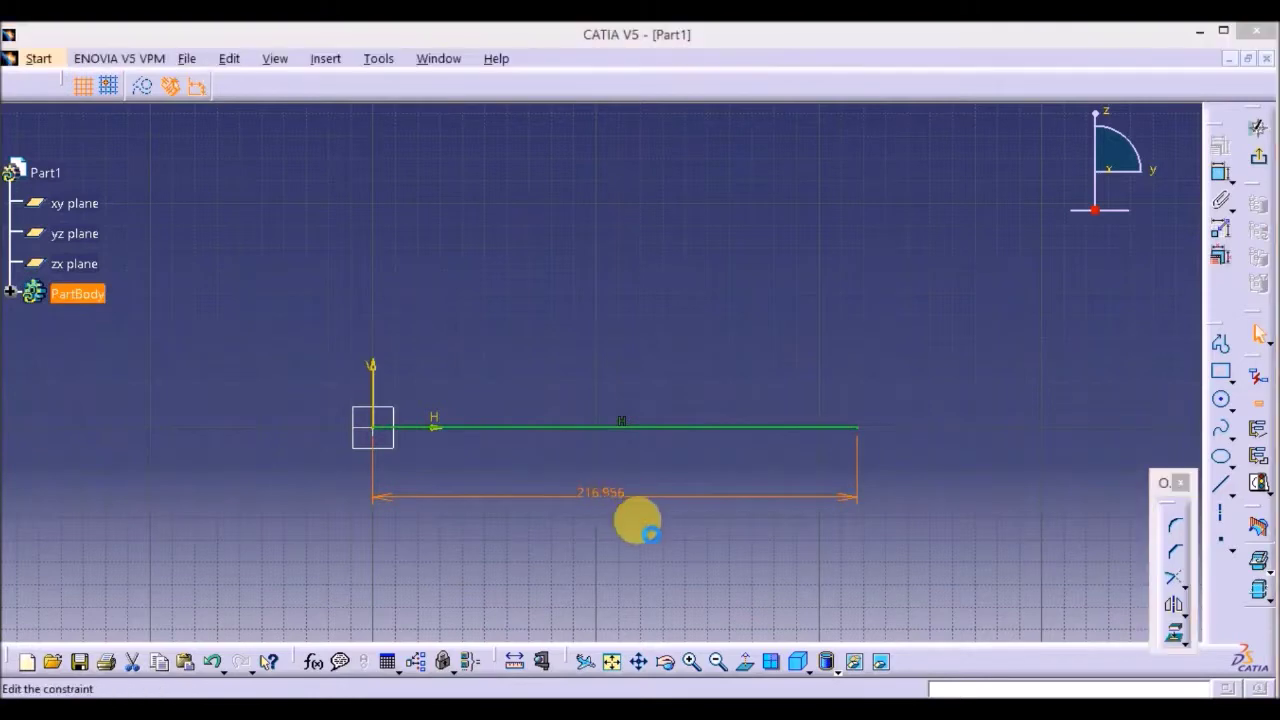
double_click(650, 533)
text(220)
key(Return)
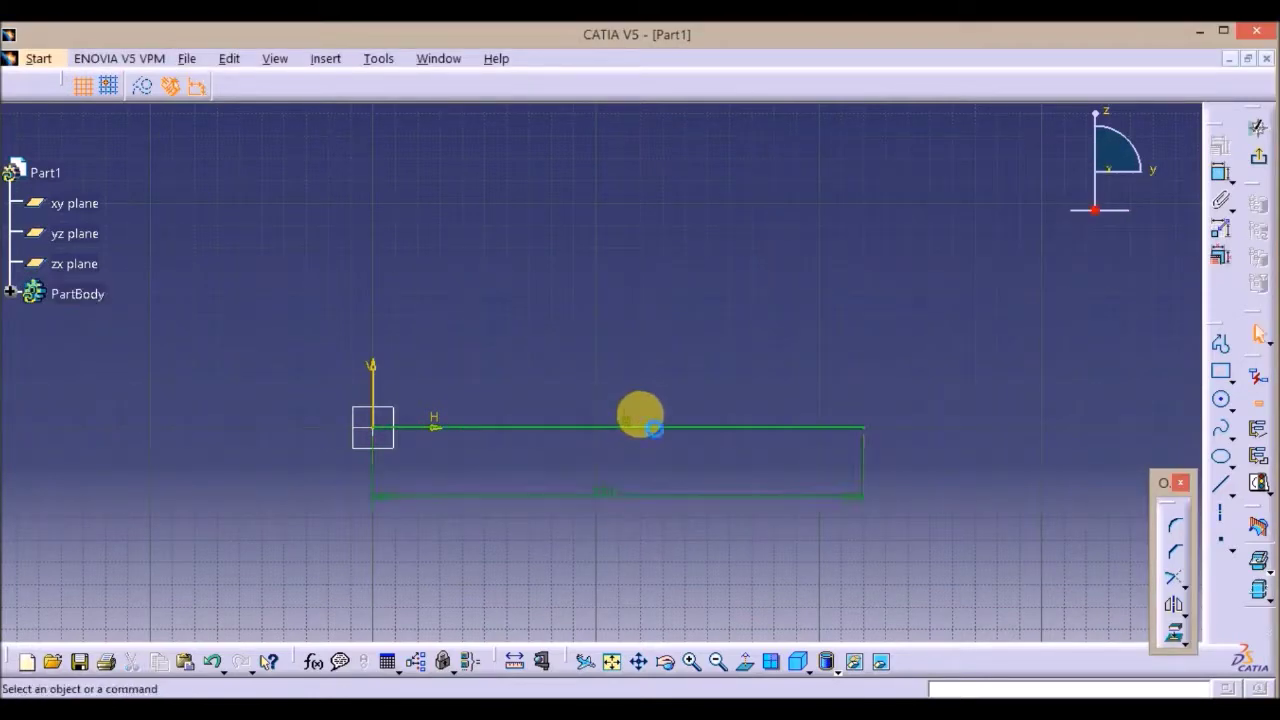
Draw a wide horizontal ellipse above the base line for the car roof, with a vertical radius of about 22 mm
click(1224, 453)
click(677, 310)
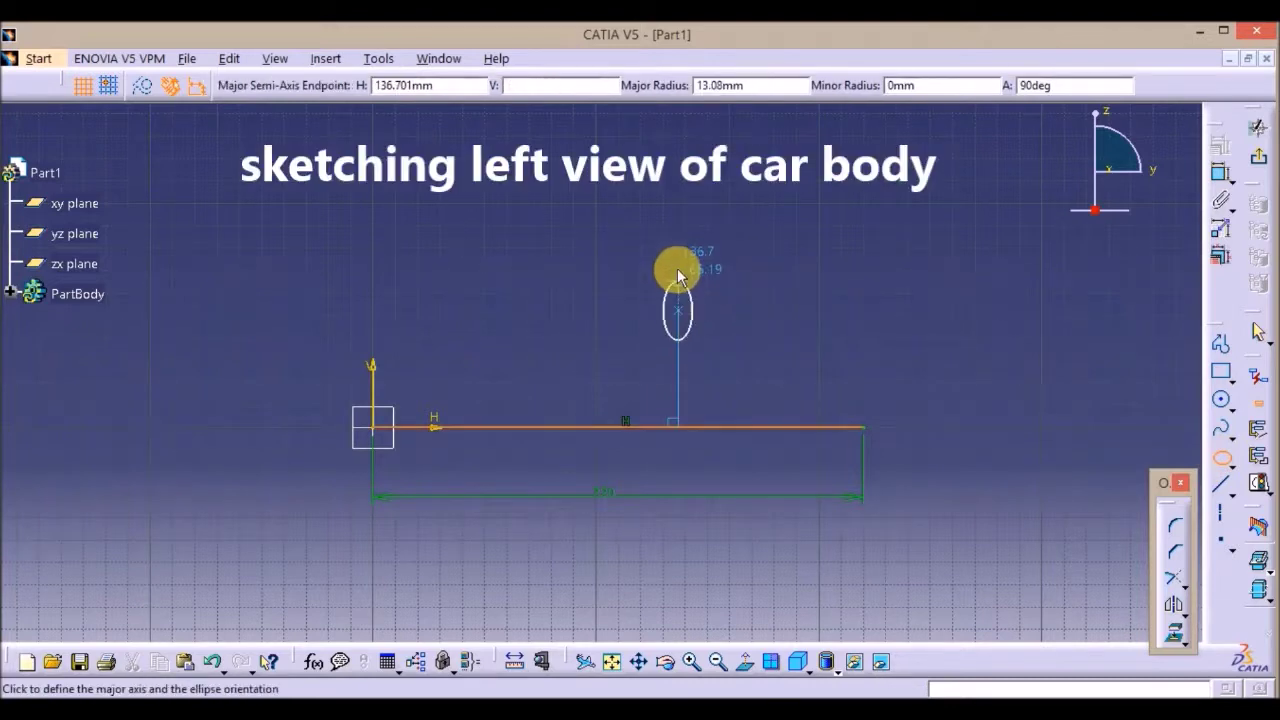
click(817, 309)
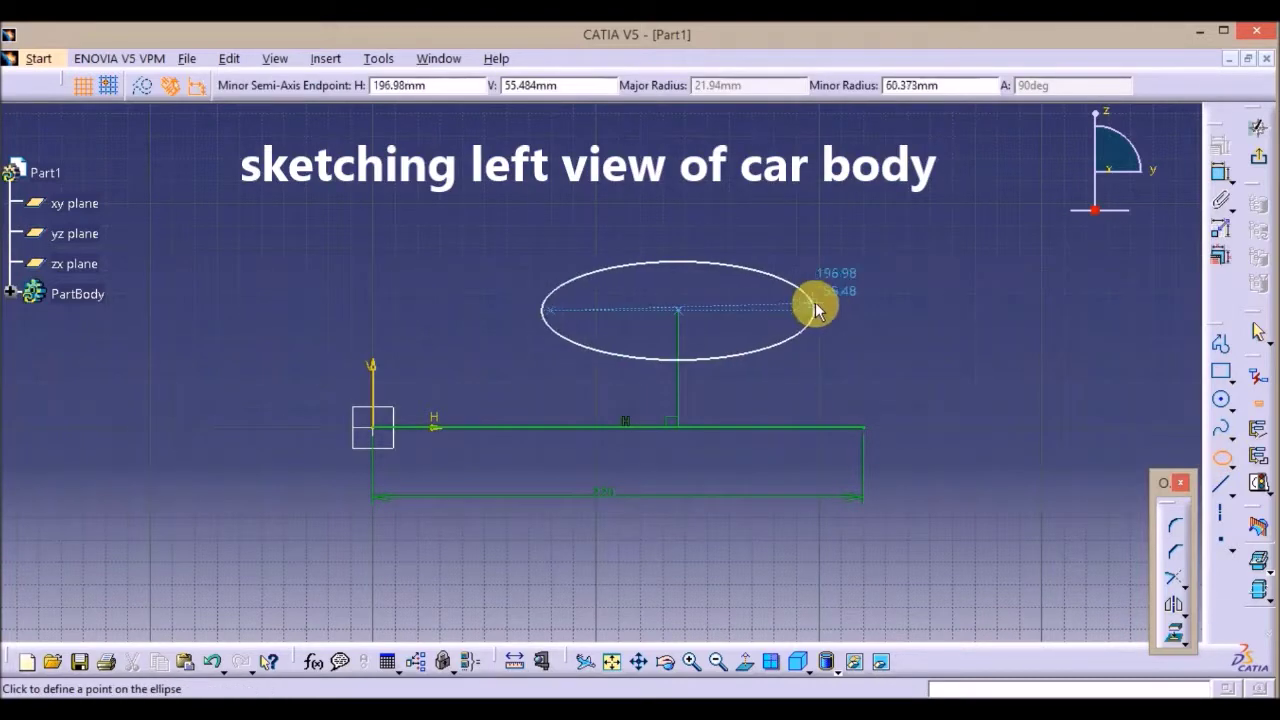
click(813, 298)
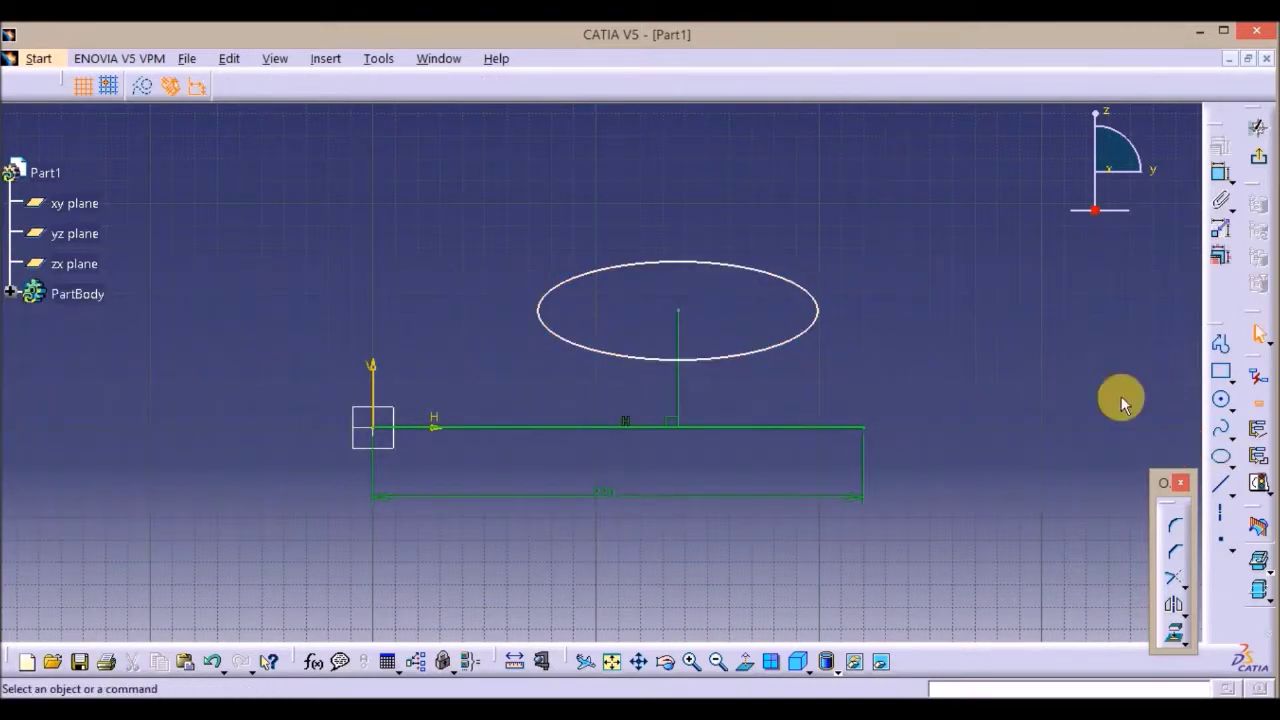
Draw a three-point spline from the rear side of the roof ellipse curving down toward the rear of the car
click(1221, 428)
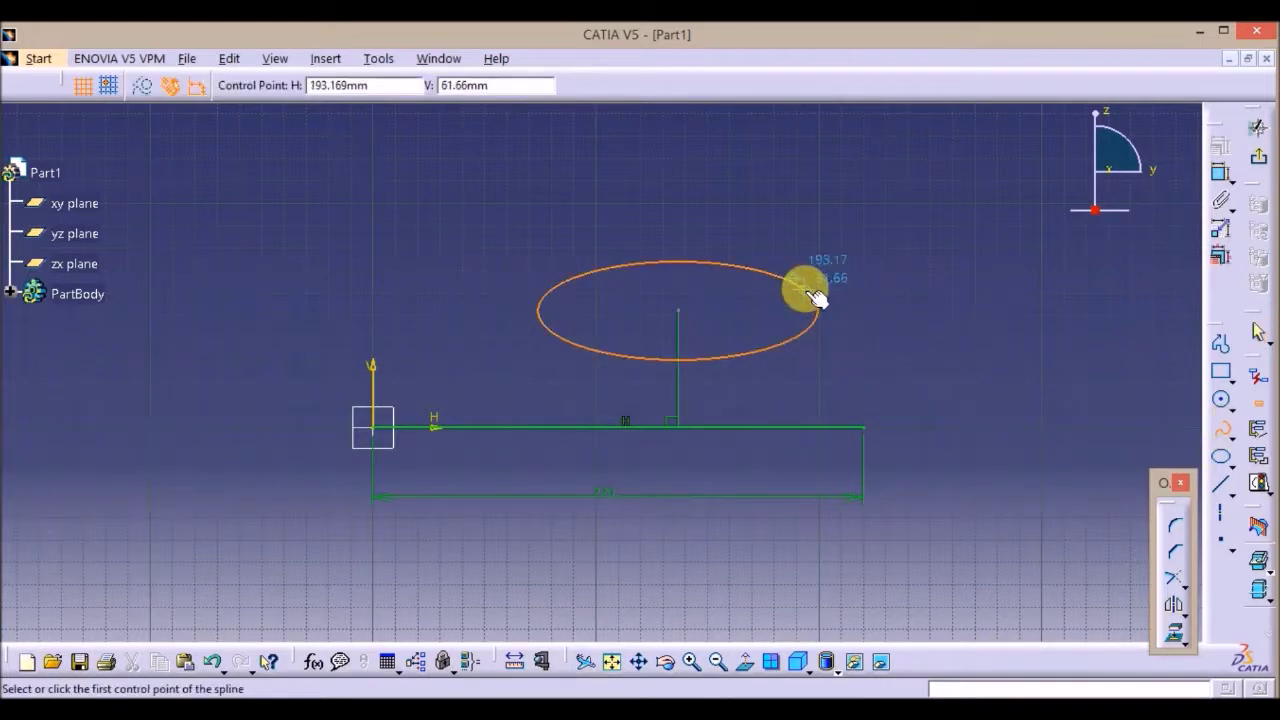
click(806, 289)
click(830, 311)
double_click(841, 337)
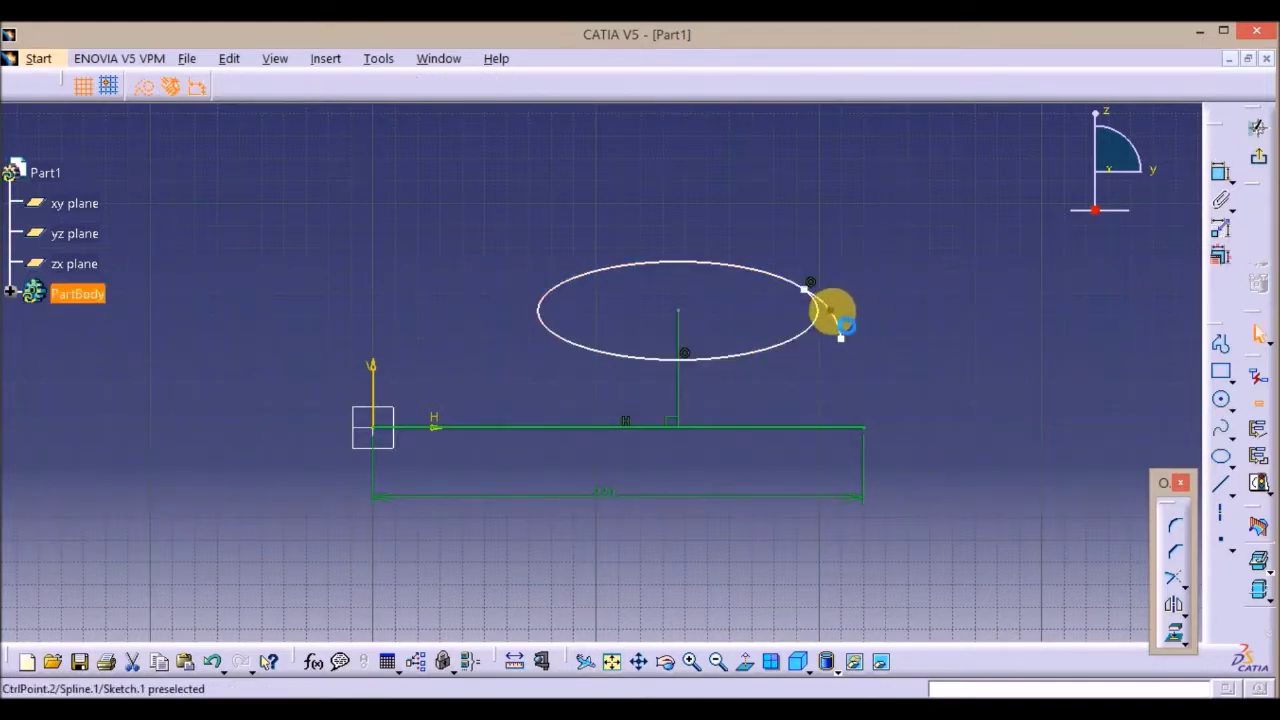
Draw a spline from the rear window curve's end to the base line's rear endpoint and adjust its control points into a rounded tail
click(1224, 430)
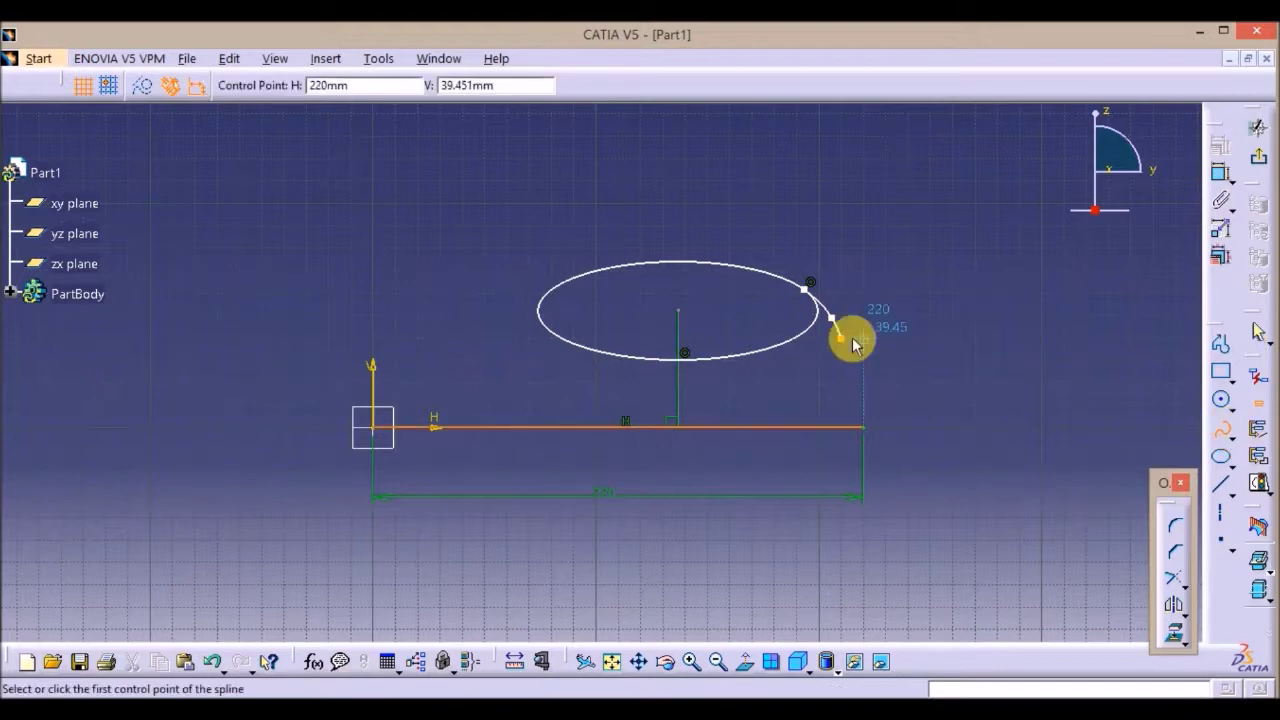
click(841, 338)
click(870, 352)
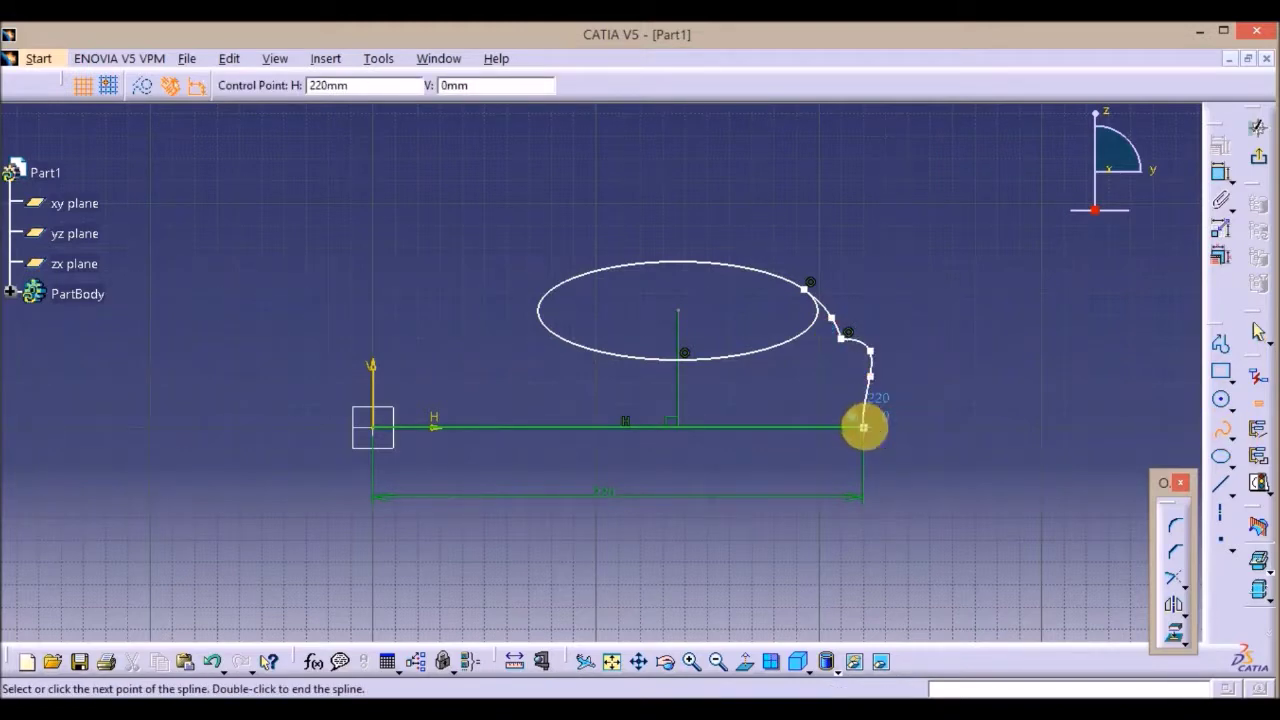
double_click(866, 429)
drag(860, 364, 873, 402)
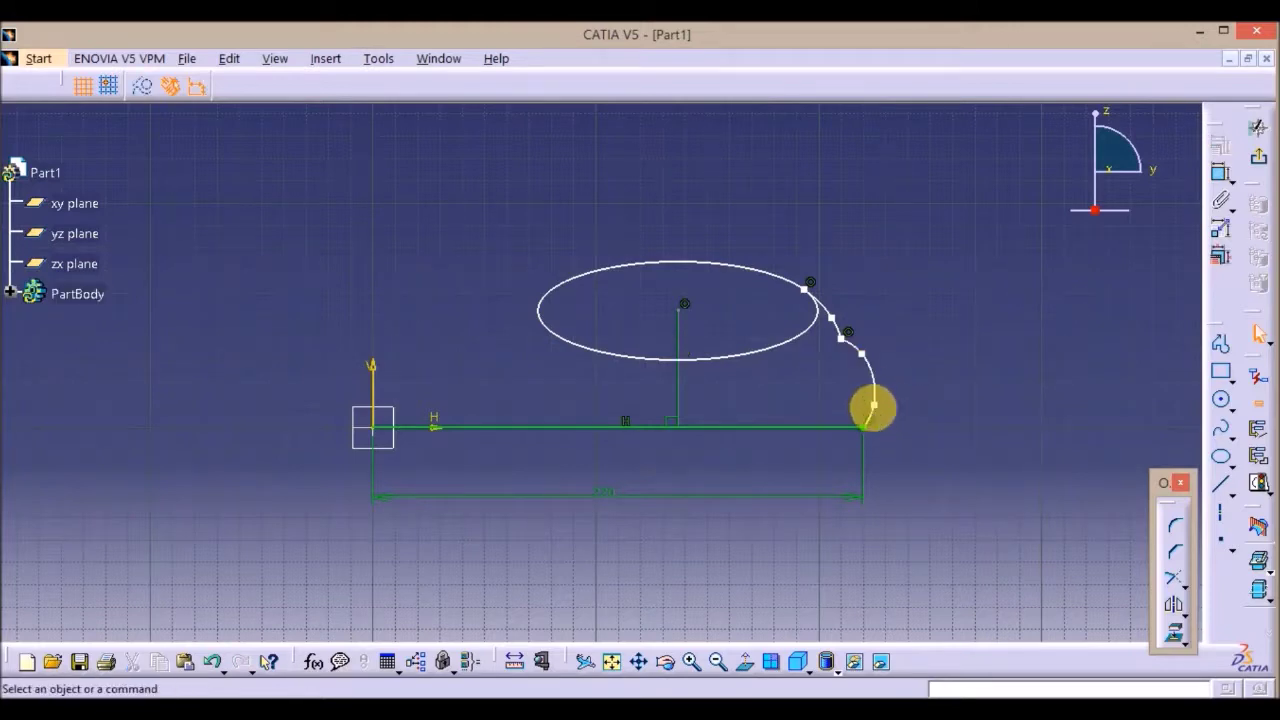
Draw a spline from the origin around the nose and up the hood and windshield to the front of the roof ellipse
click(1220, 428)
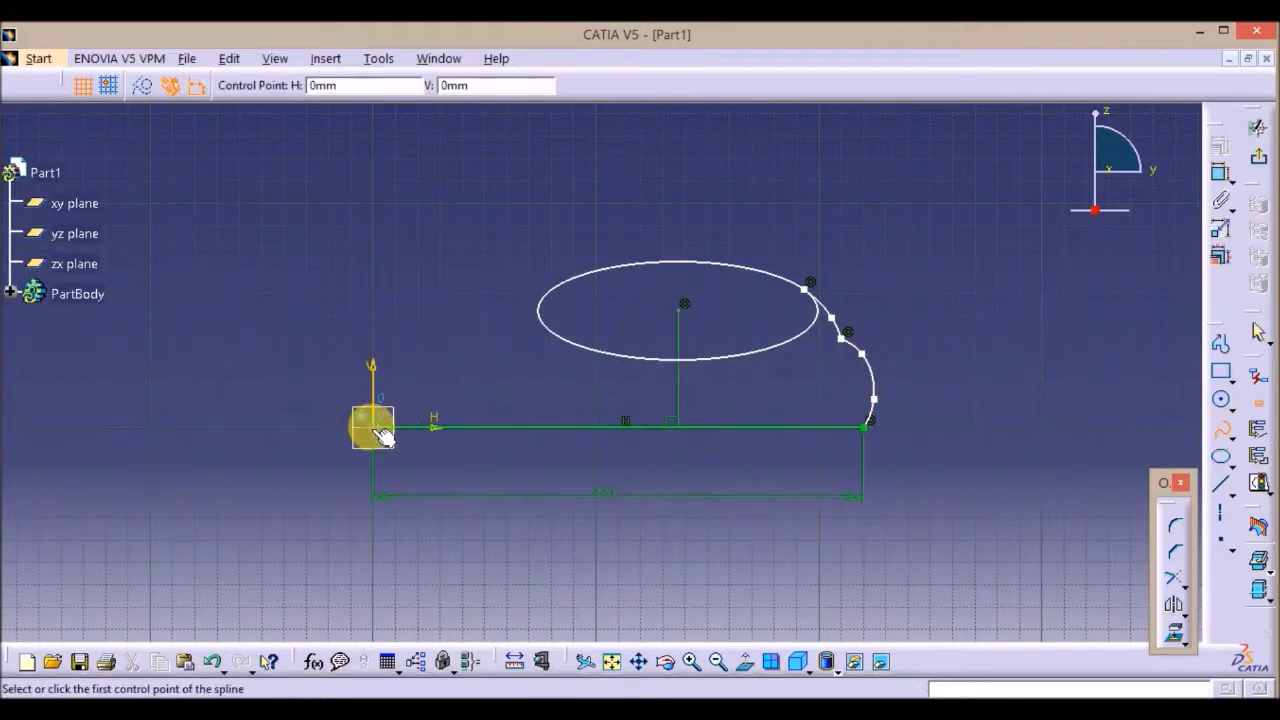
click(372, 428)
click(337, 399)
click(347, 366)
click(433, 339)
click(512, 310)
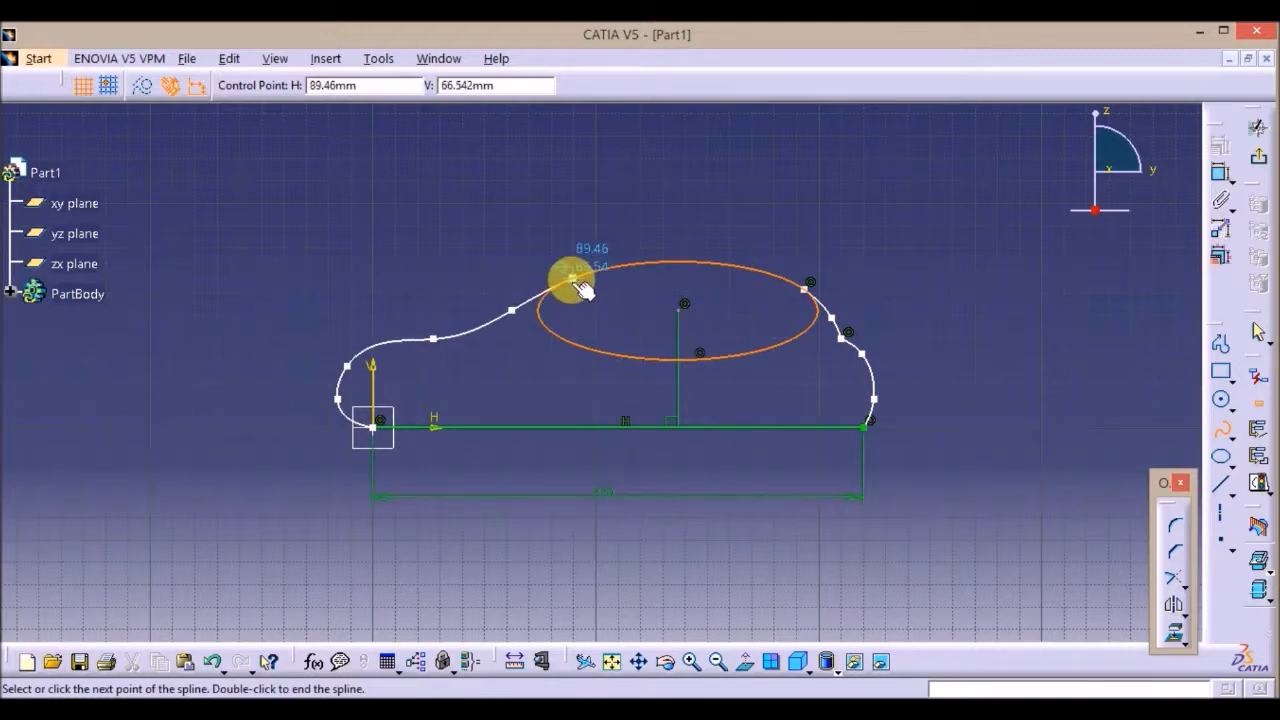
click(575, 279)
double_click(614, 214)
Remove the stray end point beyond the ellipse and move the front spline's control points to reshape the nose and hood
right_click(614, 214)
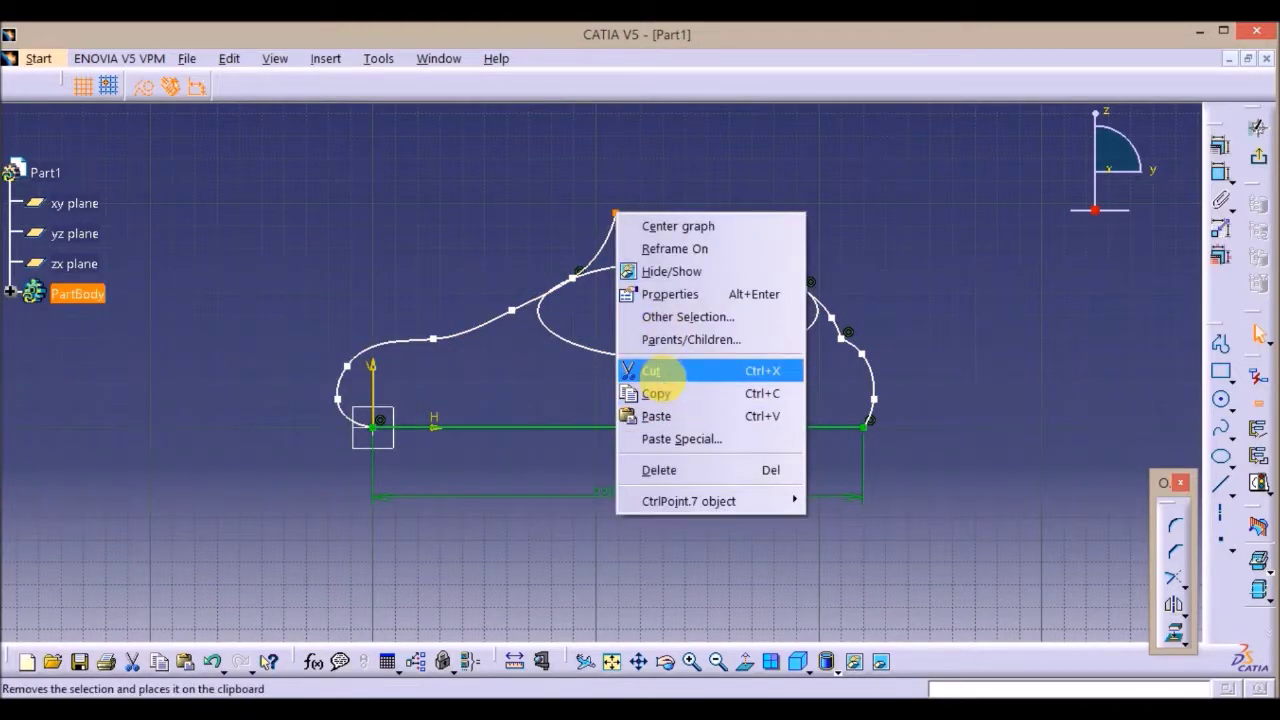
click(662, 378)
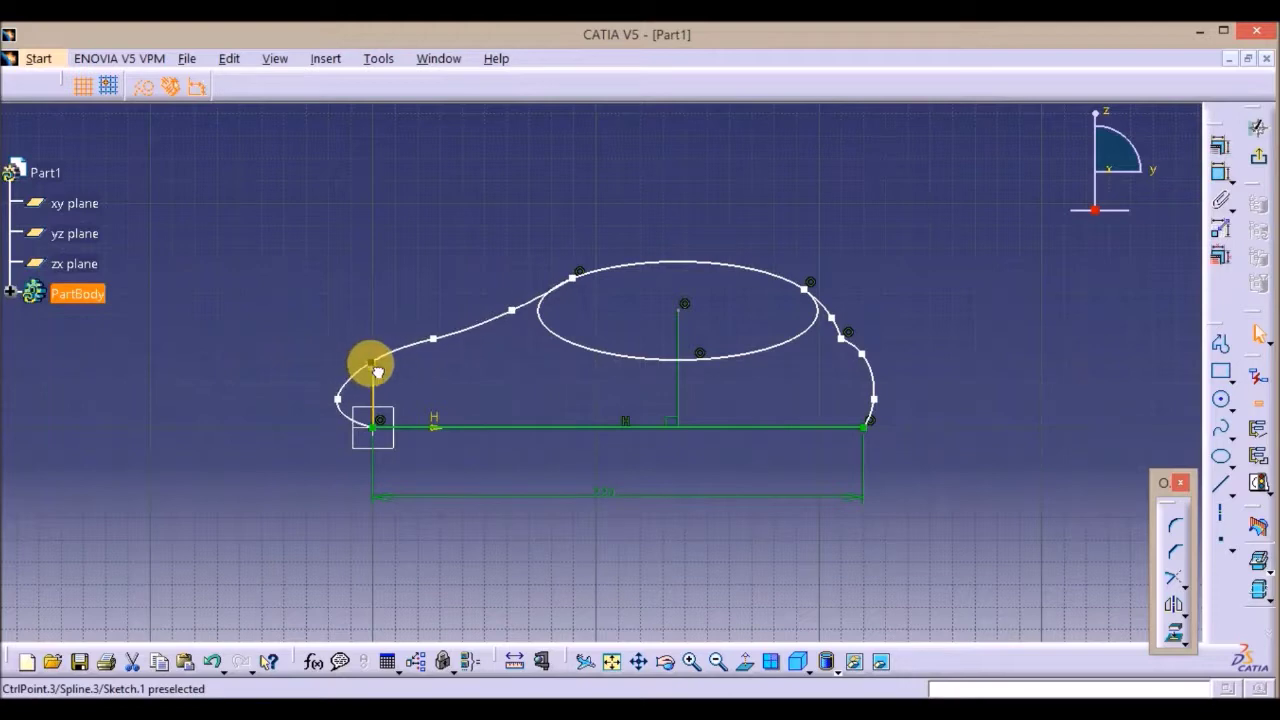
drag(512, 310, 519, 309)
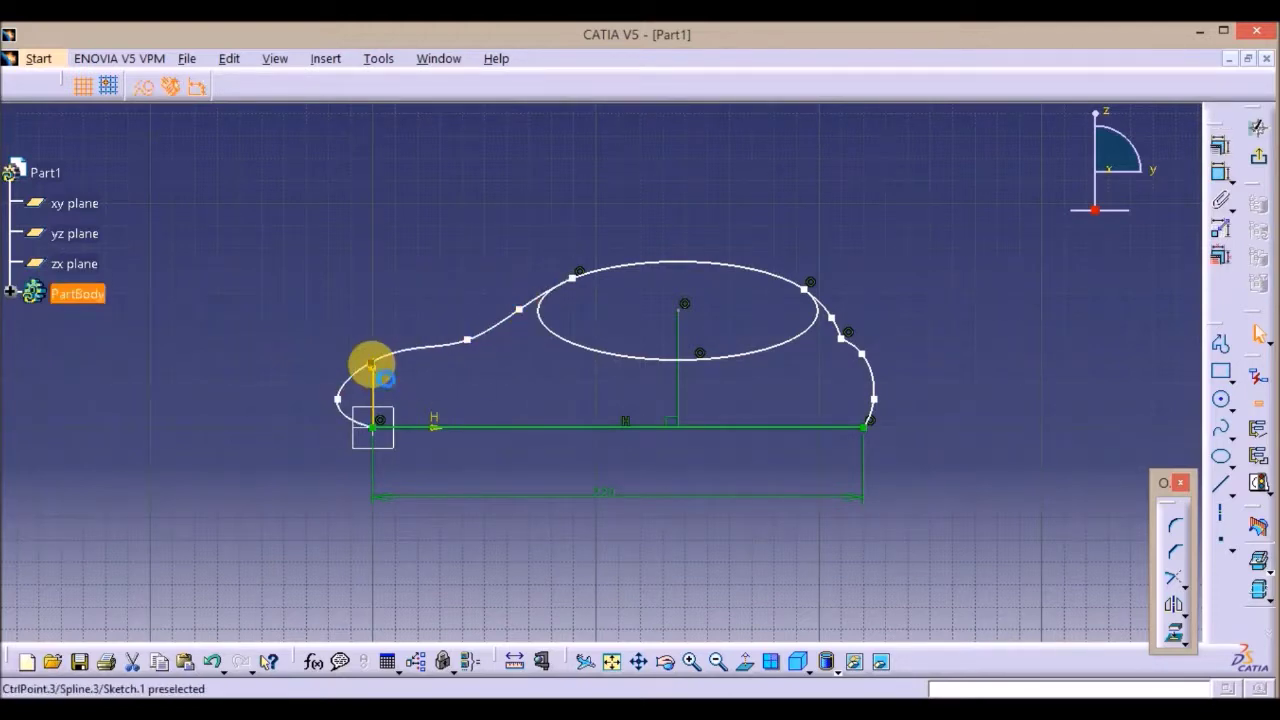
click(666, 409)
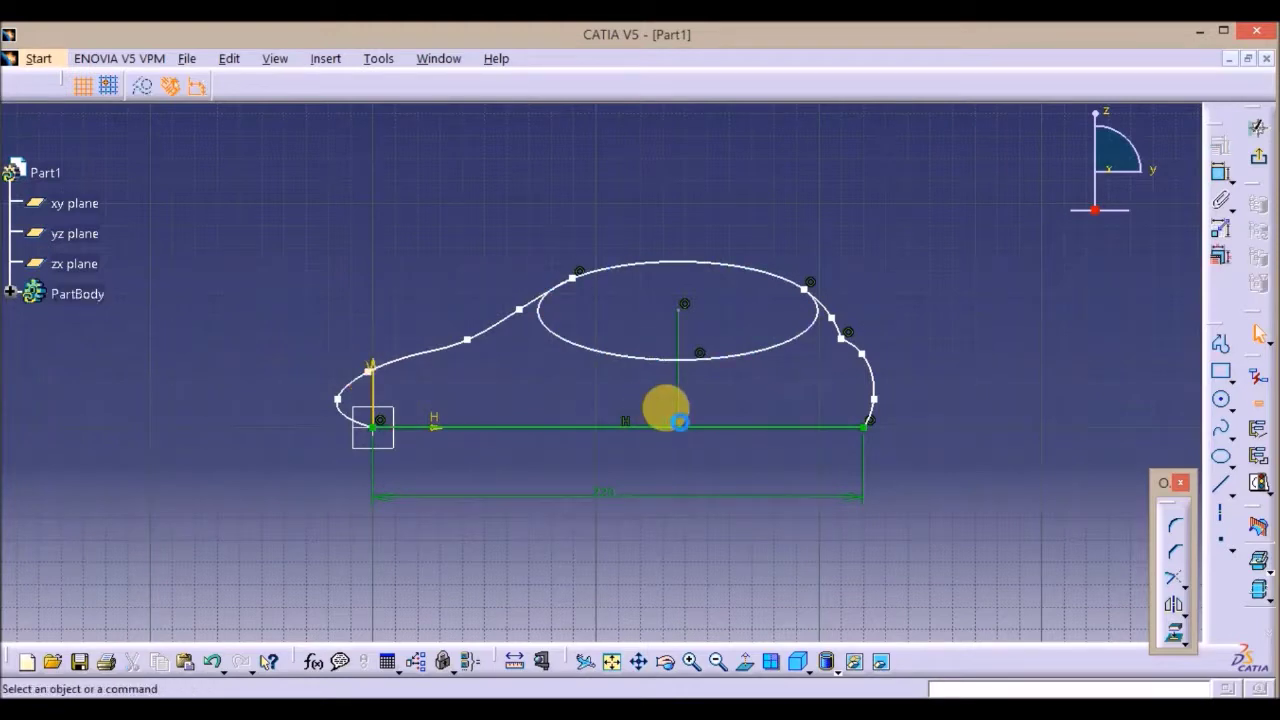
Draw the front wheel arch circle centred on the base line near the nose, with a radius of about 24.7 mm
click(1222, 426)
click(1221, 400)
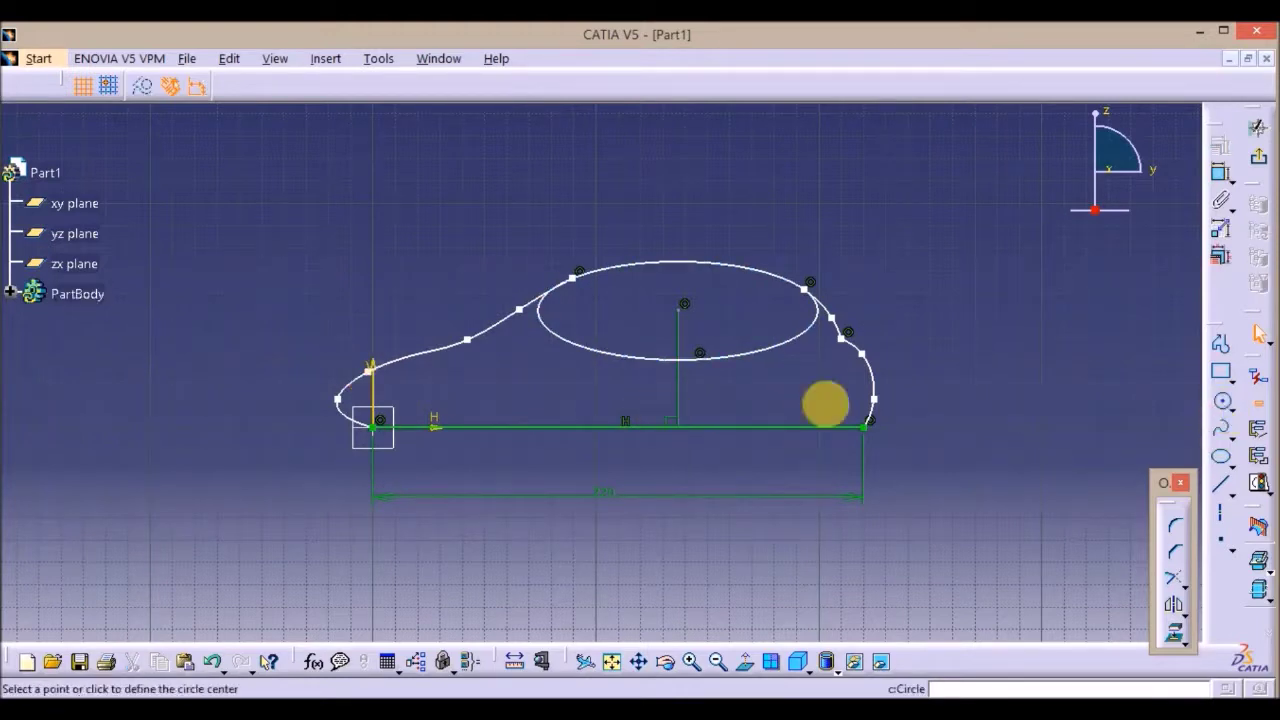
click(455, 427)
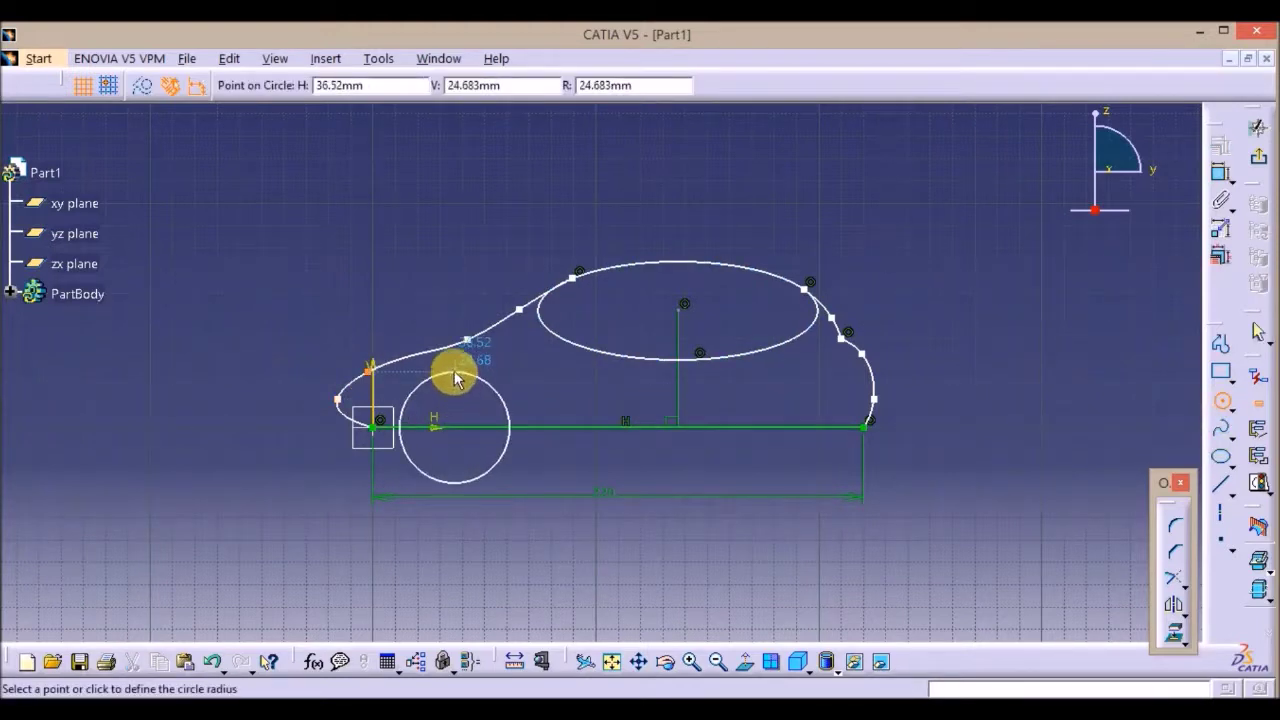
click(458, 372)
Draw the rear wheel arch circle centred on the base line, copying its radius from the front circle
click(1222, 400)
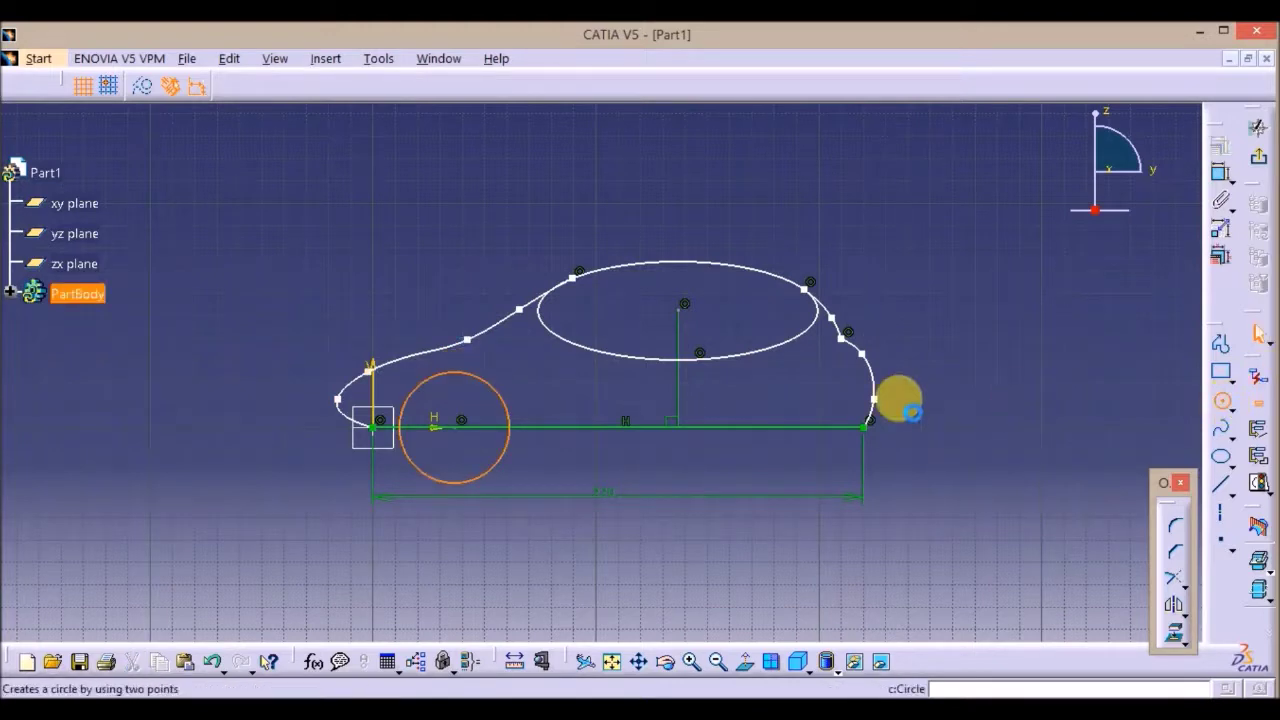
click(793, 427)
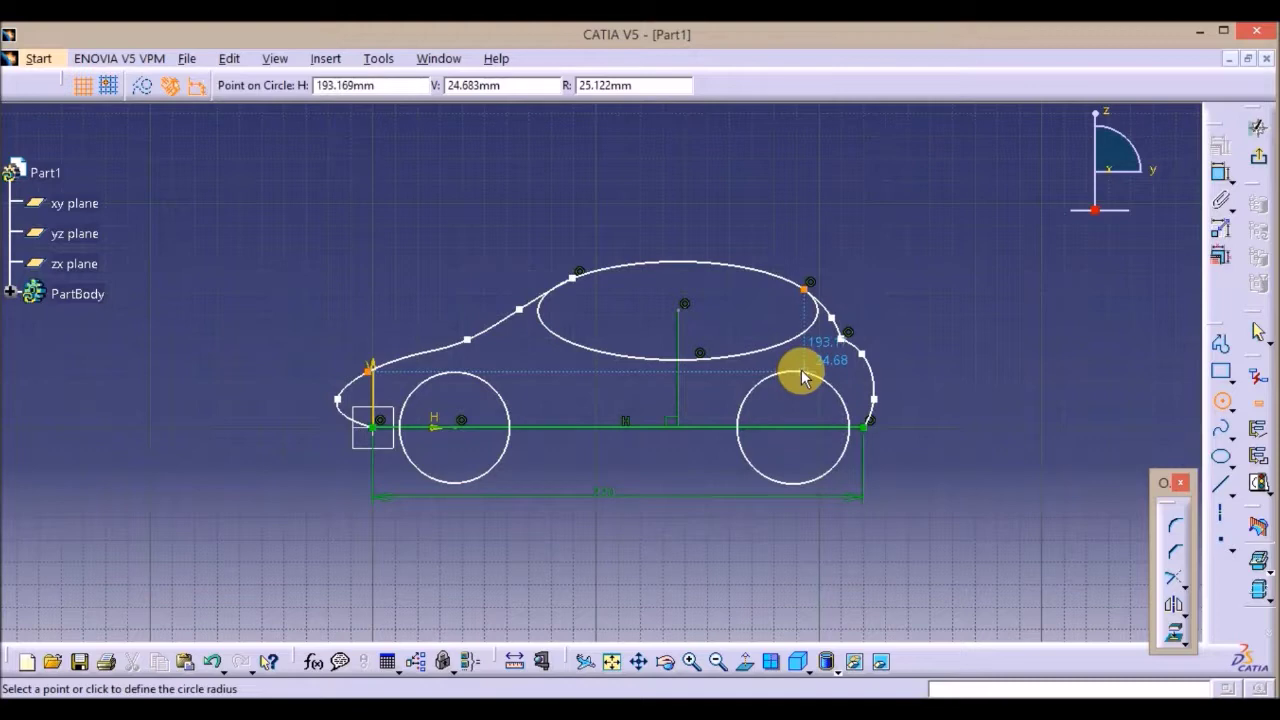
right_click(504, 444)
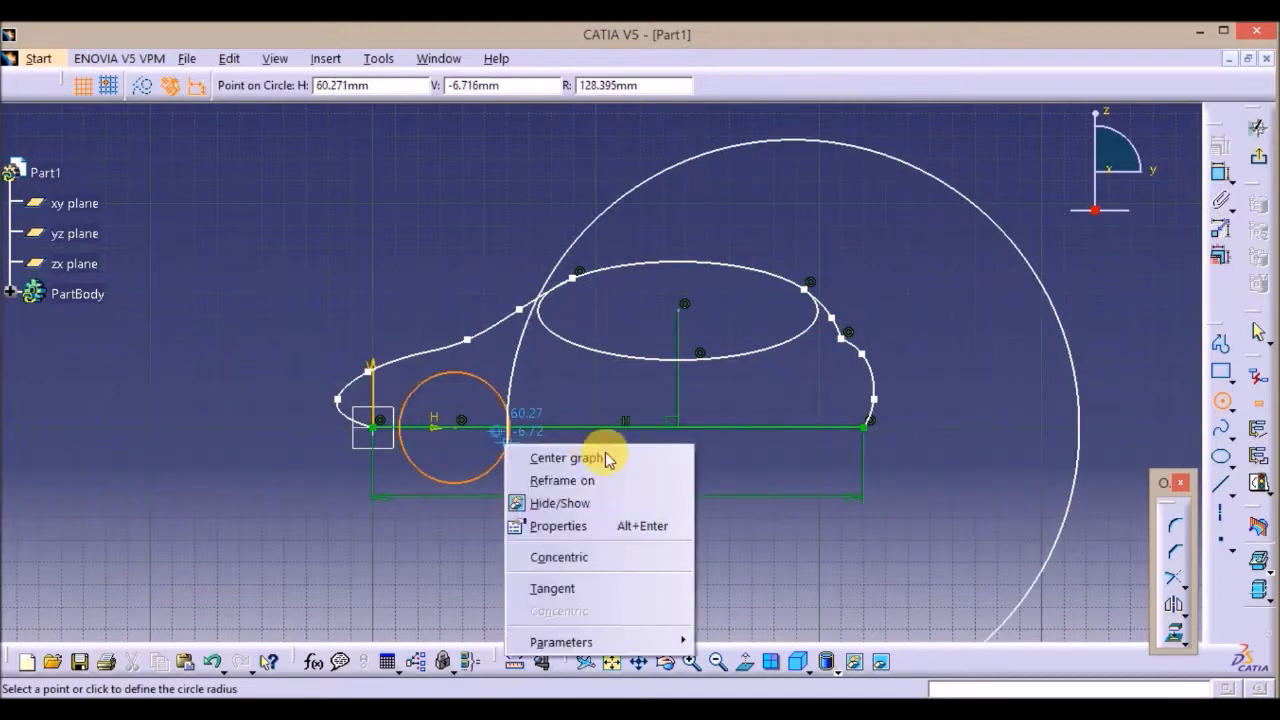
mouse_move(620, 641)
click(757, 640)
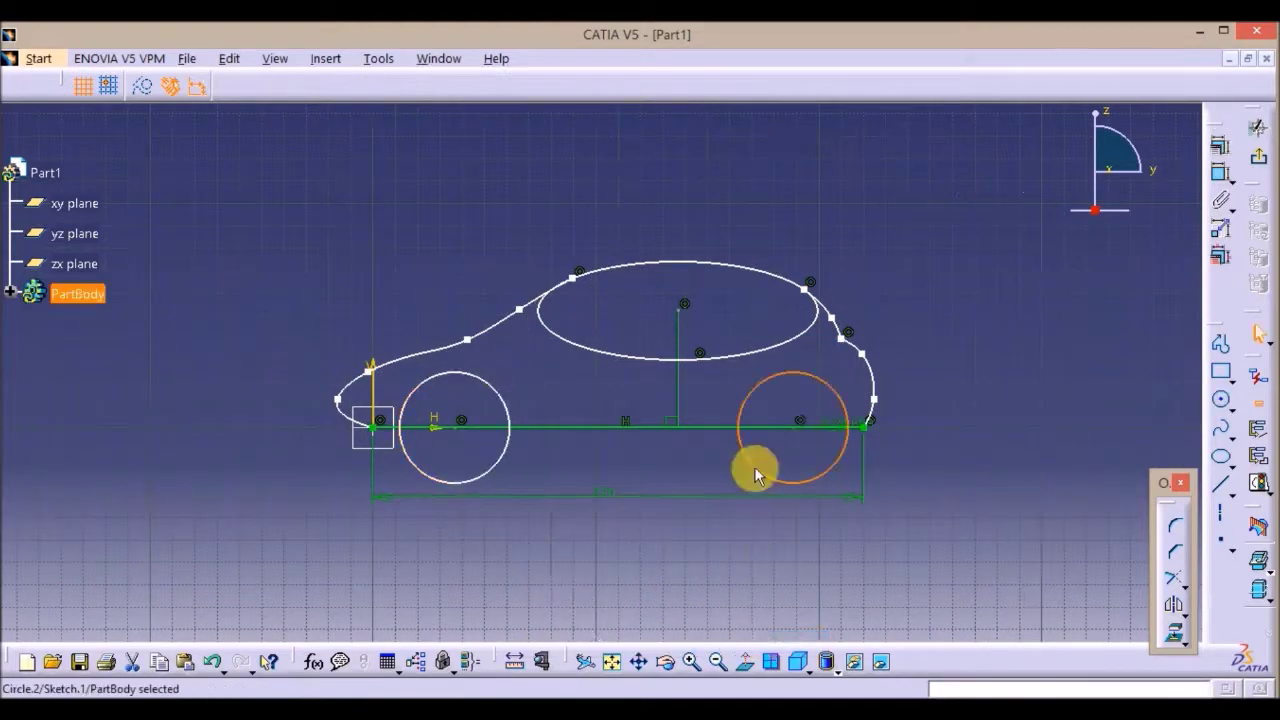
Quick Trim the lower halves of both wheel arch circles below the base line
click(1184, 587)
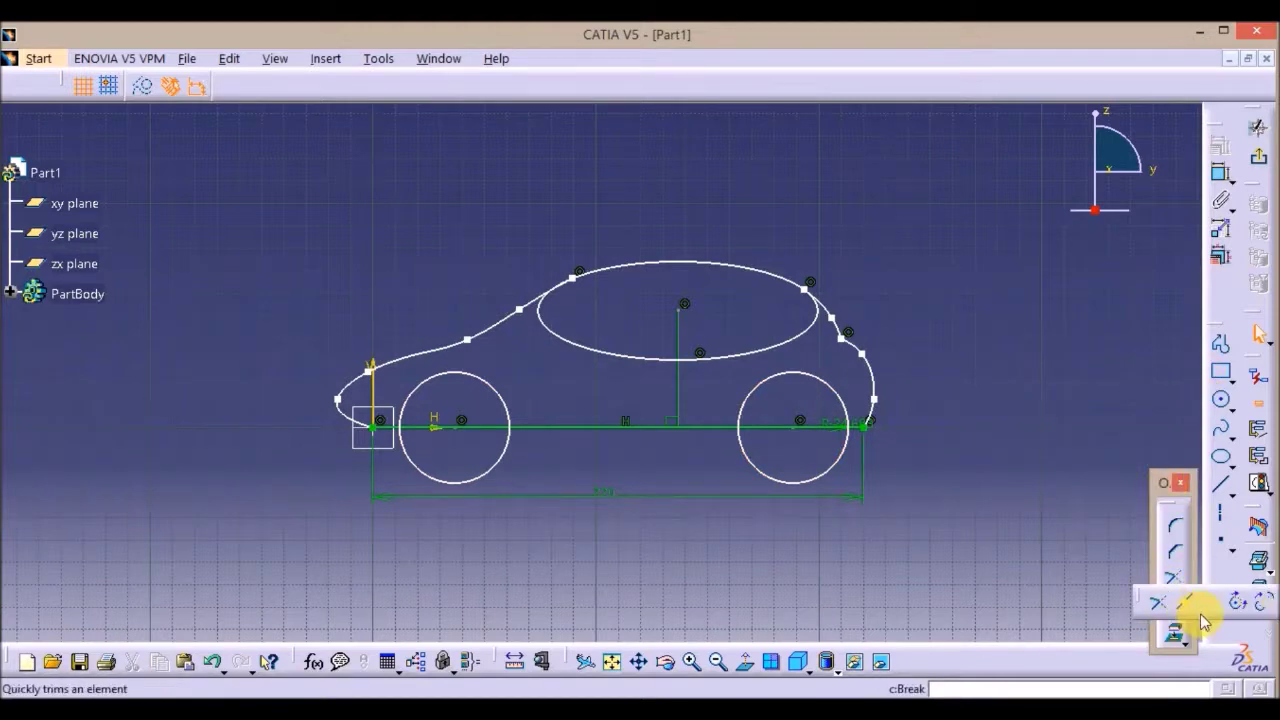
click(1210, 610)
click(790, 484)
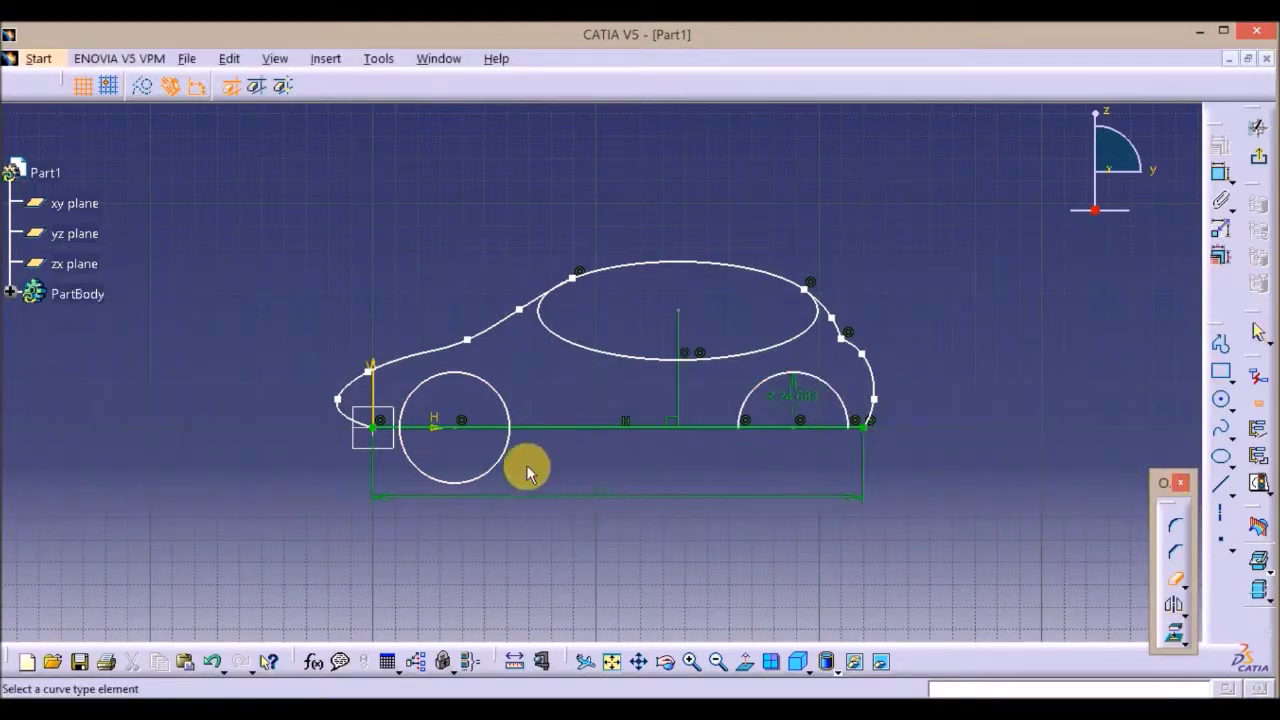
click(480, 476)
Trim the base line inside both wheel arches, converting its length into a distance, and trim away the roof ellipse's lower part
click(486, 427)
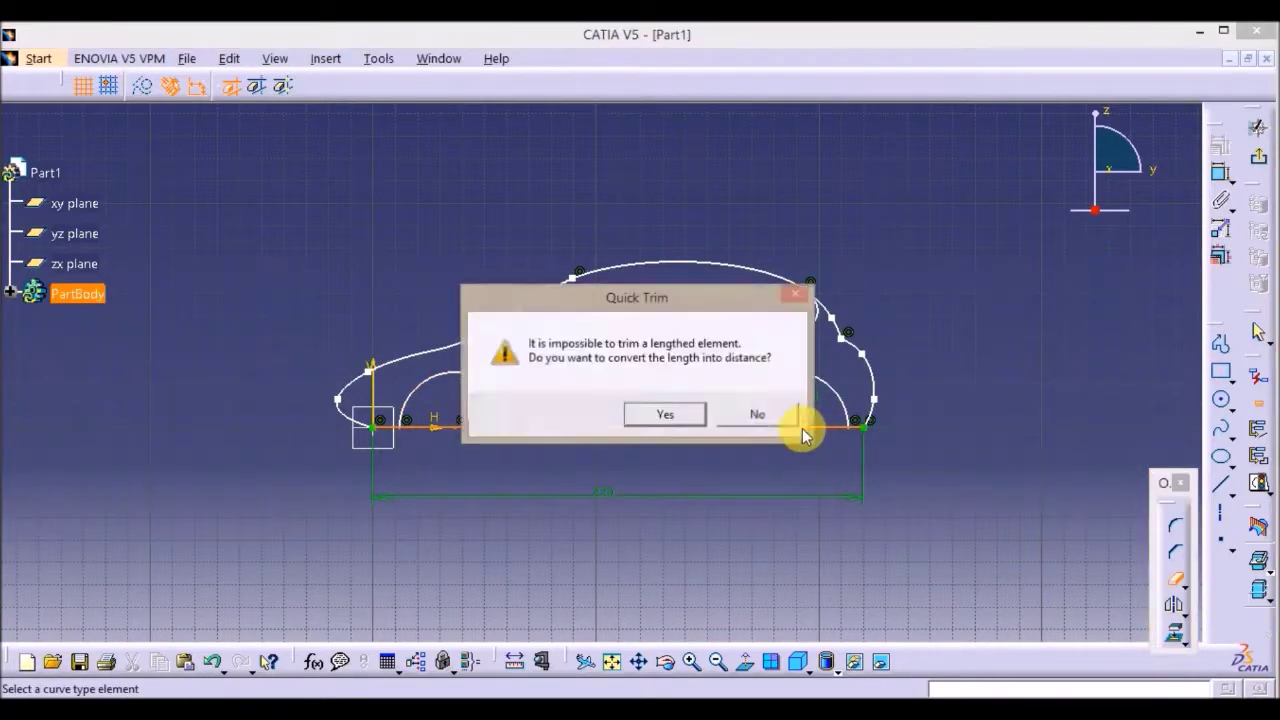
click(665, 414)
click(757, 427)
click(700, 357)
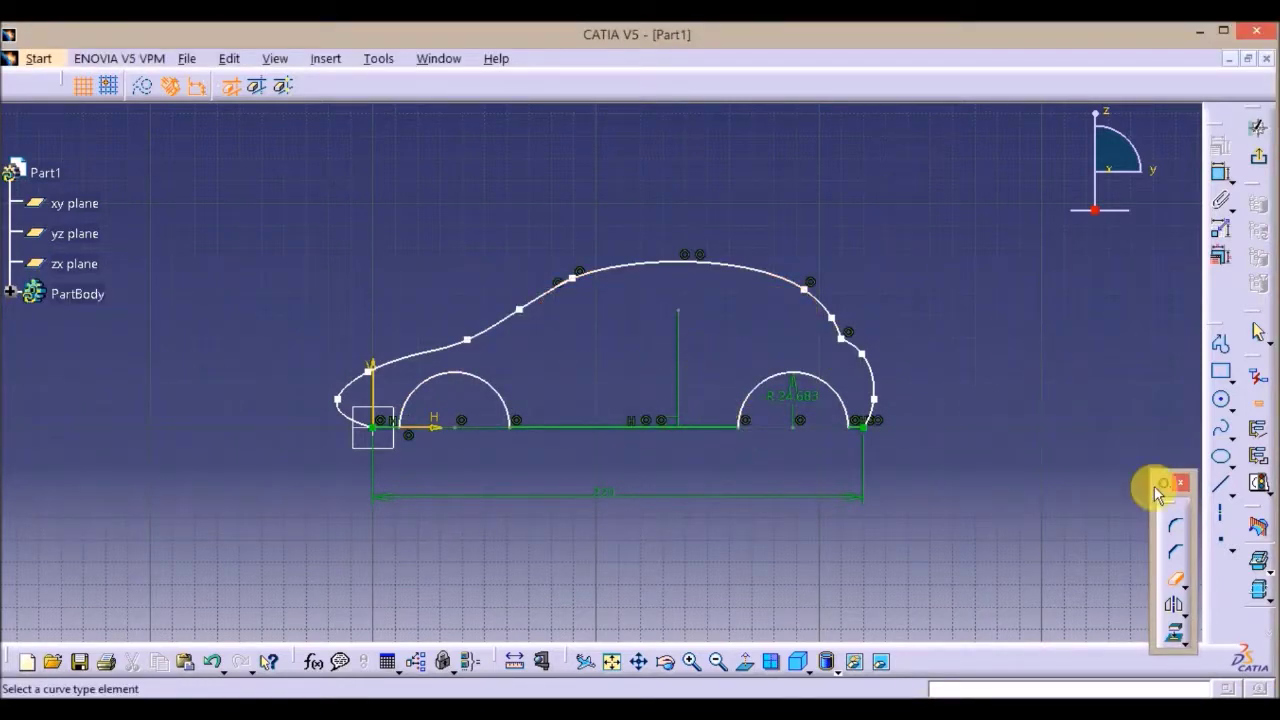
Run Sketch Analysis and examine the implicit profile's status for gaps or extra curves
click(378, 58)
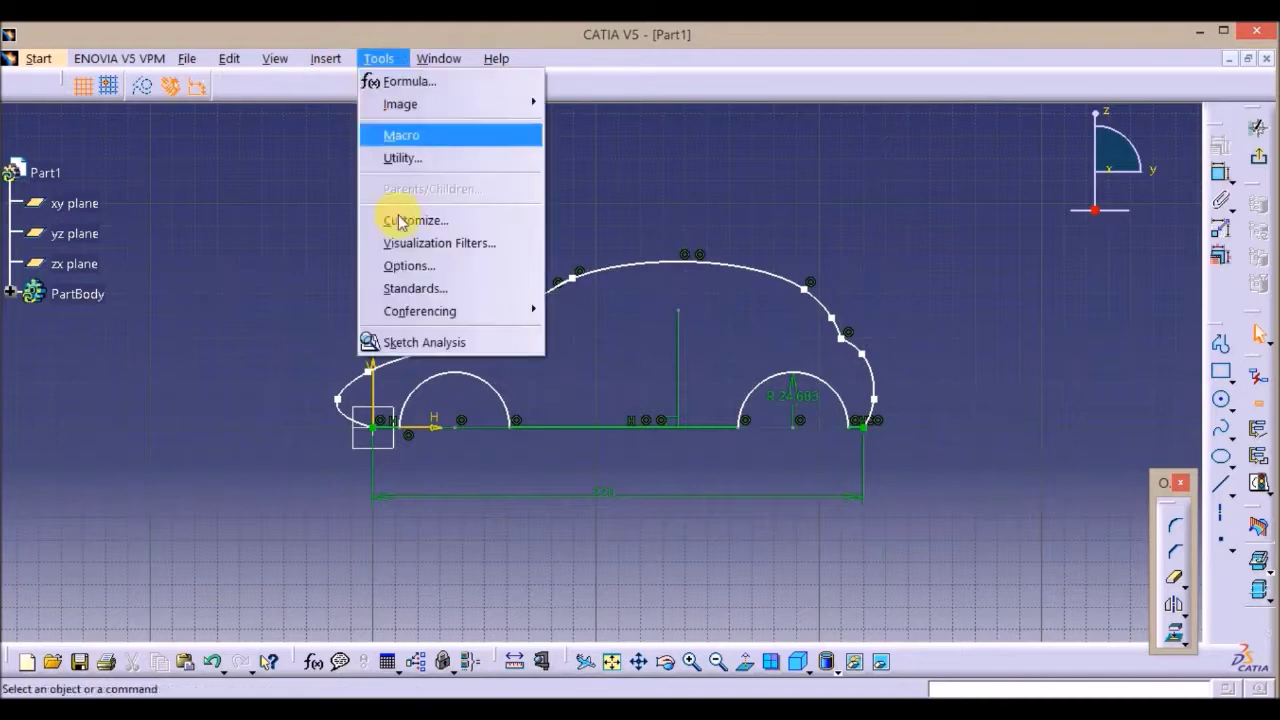
click(424, 342)
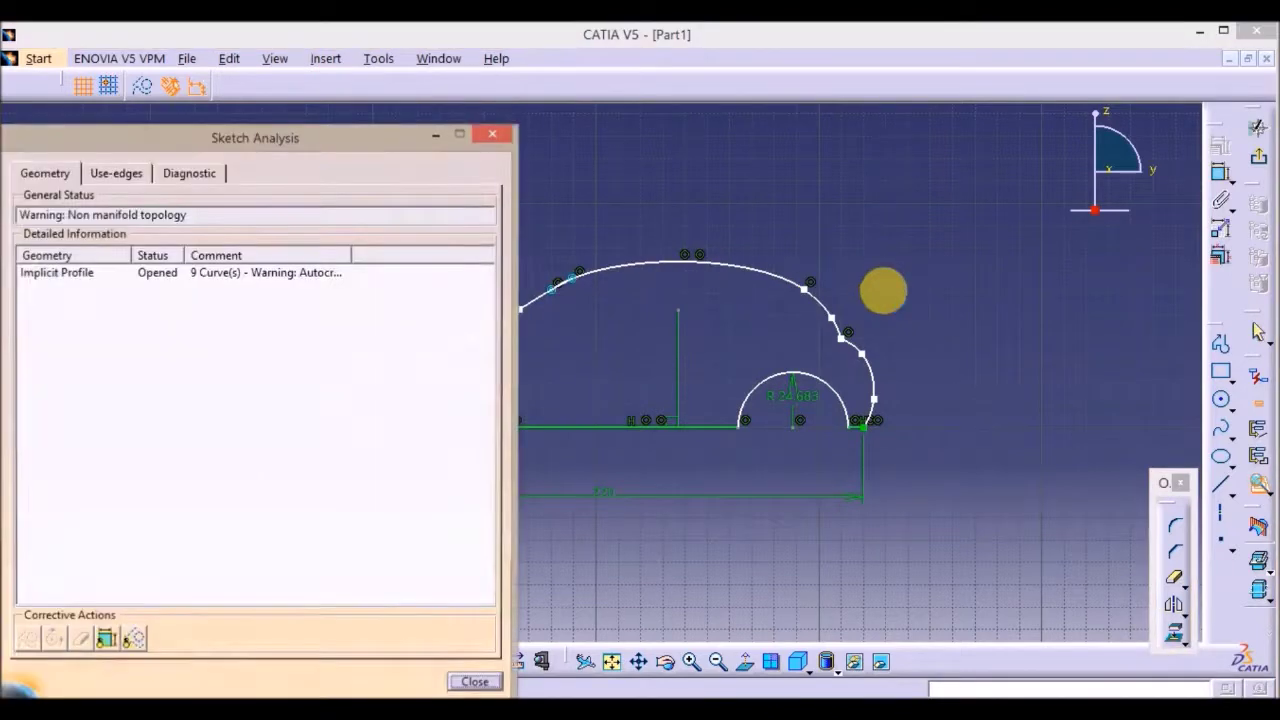
click(335, 278)
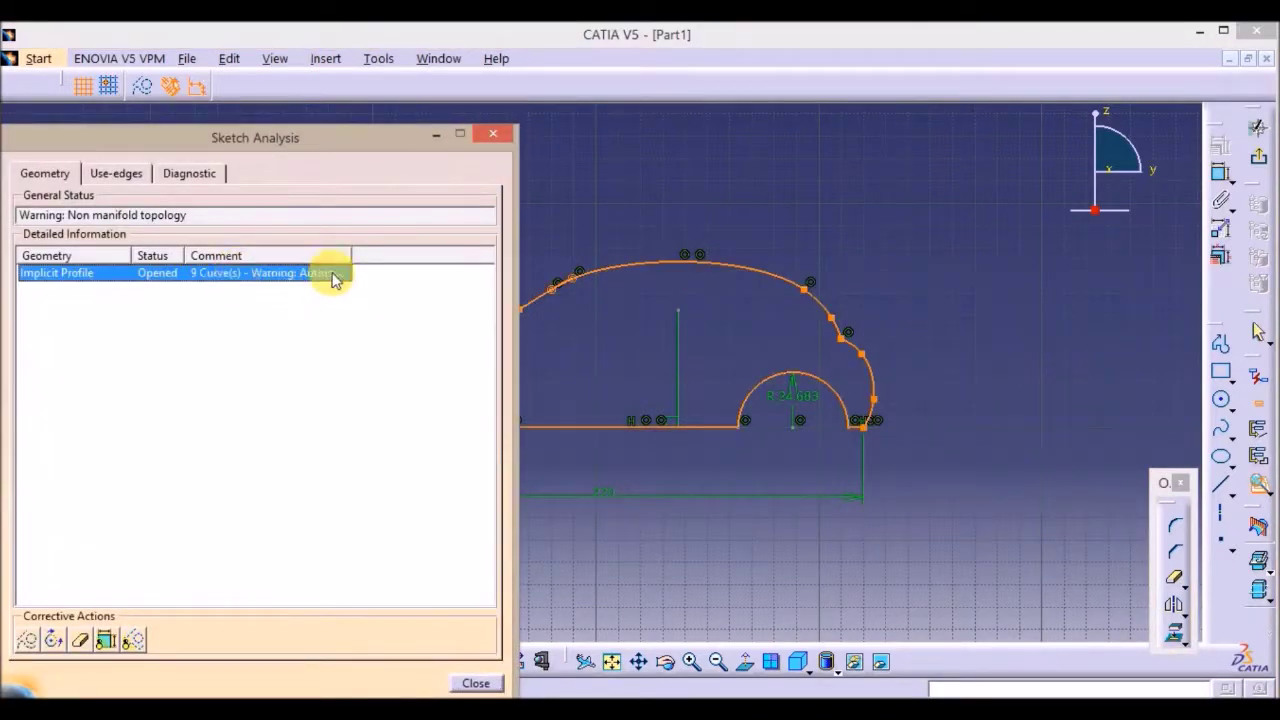
click(492, 136)
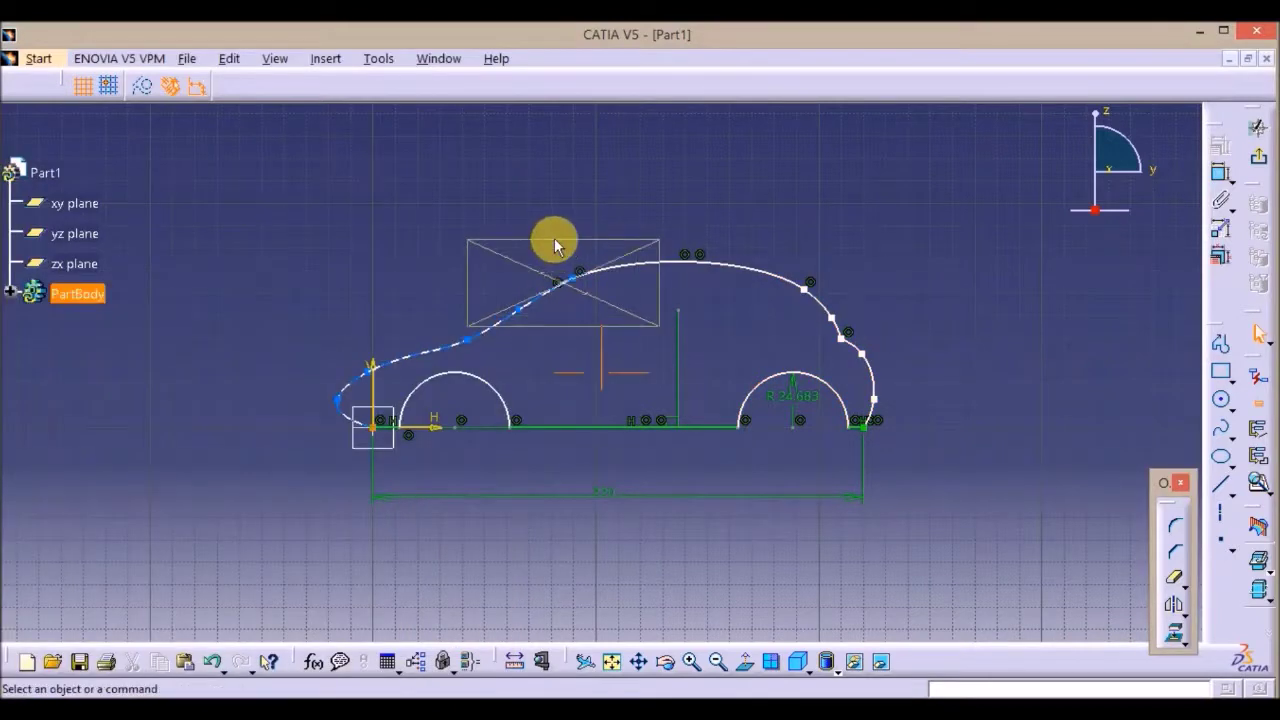
Quick Trim the extra curve segment between the windscreen spline and the roof, keeping a single outline
ctrl+middle_drag(588, 322, 643, 386)
ctrl+middle_drag(622, 298, 603, 181)
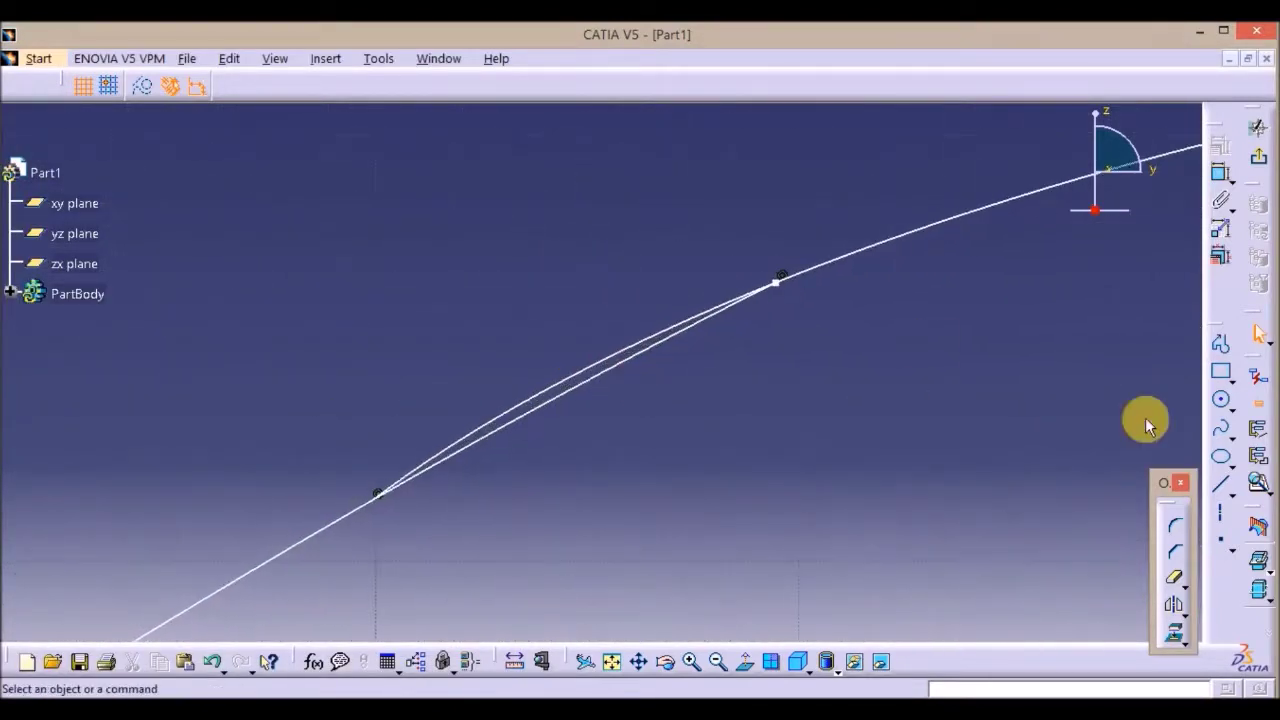
click(1176, 579)
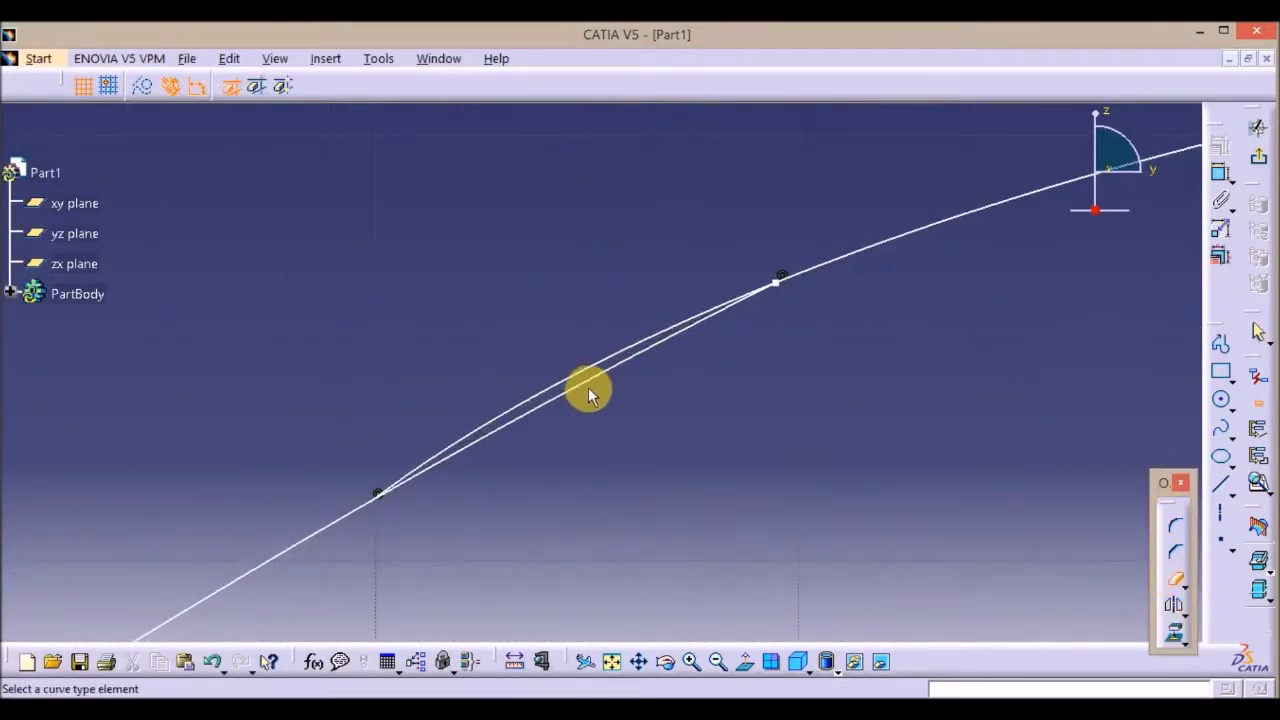
click(546, 394)
mouse_move(752, 240)
ctrl+middle_down()
mouse_move(708, 691)
mouse_move(714, 412)
mouse_move(660, 325)
ctrl+middle_up()
Run Sketch Analysis again and examine whether the implicit profile is closed and free of extra curves
click(378, 58)
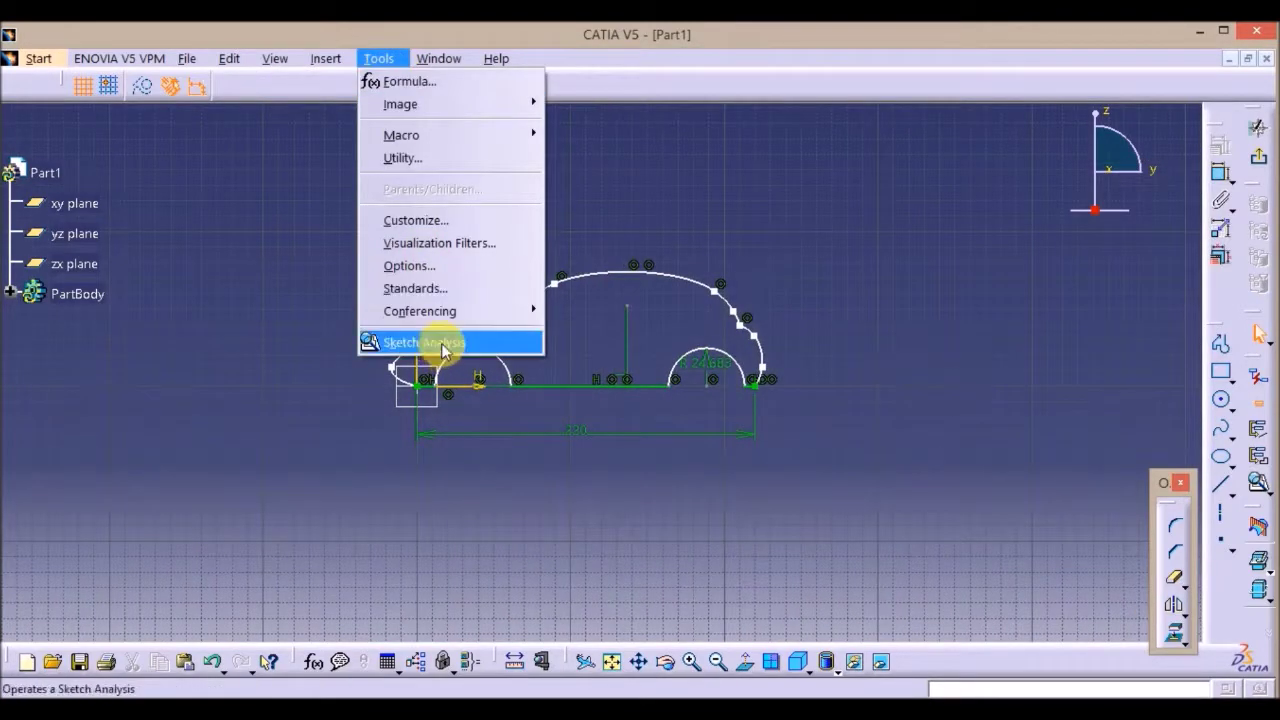
click(440, 338)
click(589, 364)
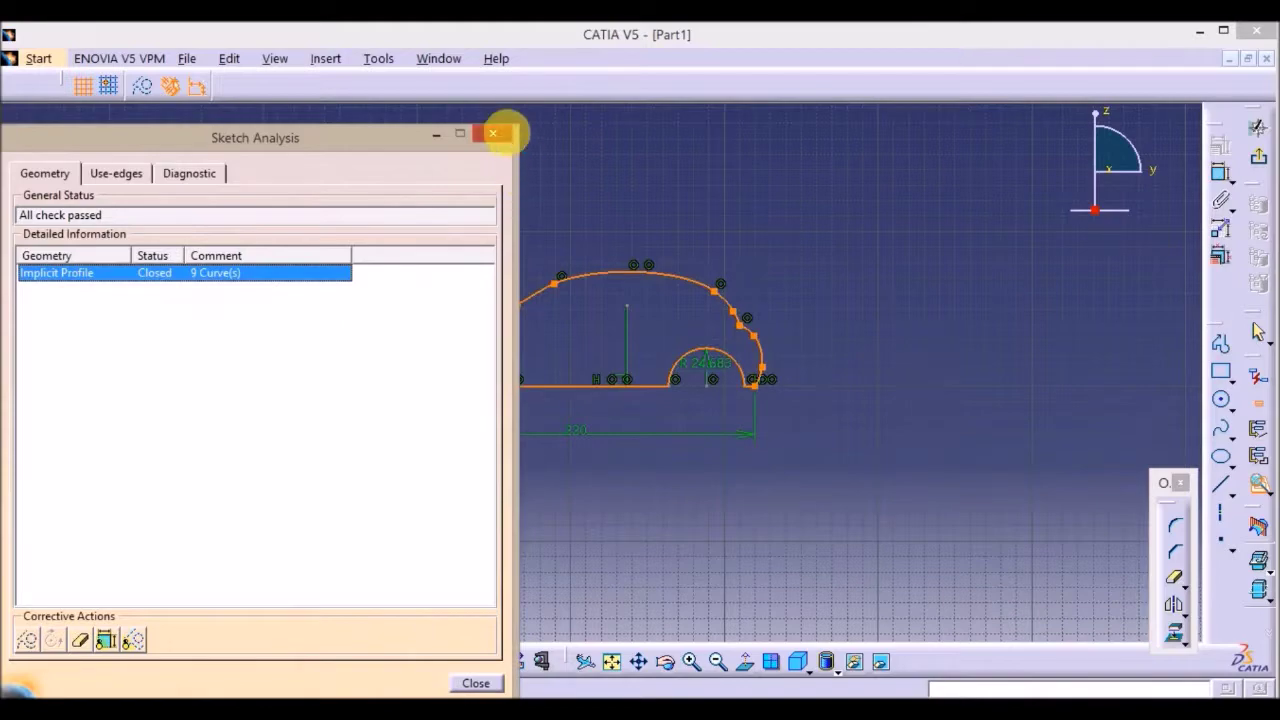
click(493, 133)
ctrl+middle_drag(751, 411, 1031, 349)
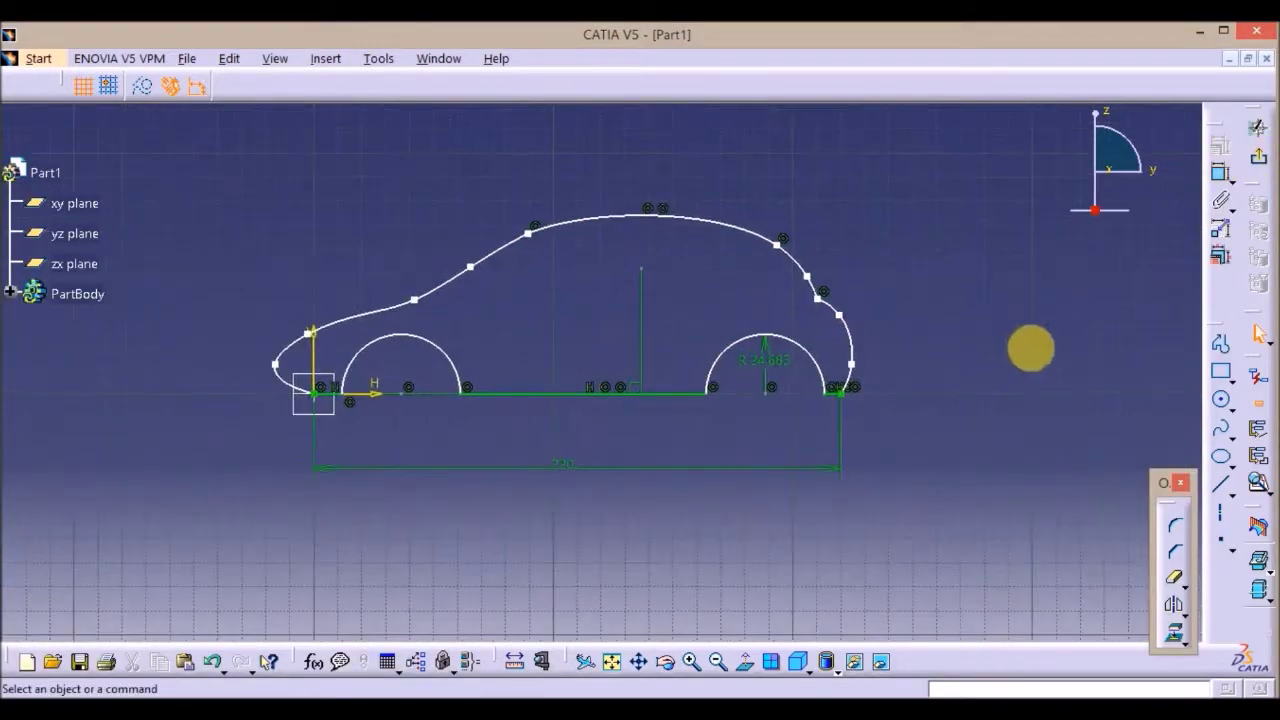
Draw a temporary vertical line from the roof's peak to the base line, dimension its length beside the tail, and undo it
click(1224, 488)
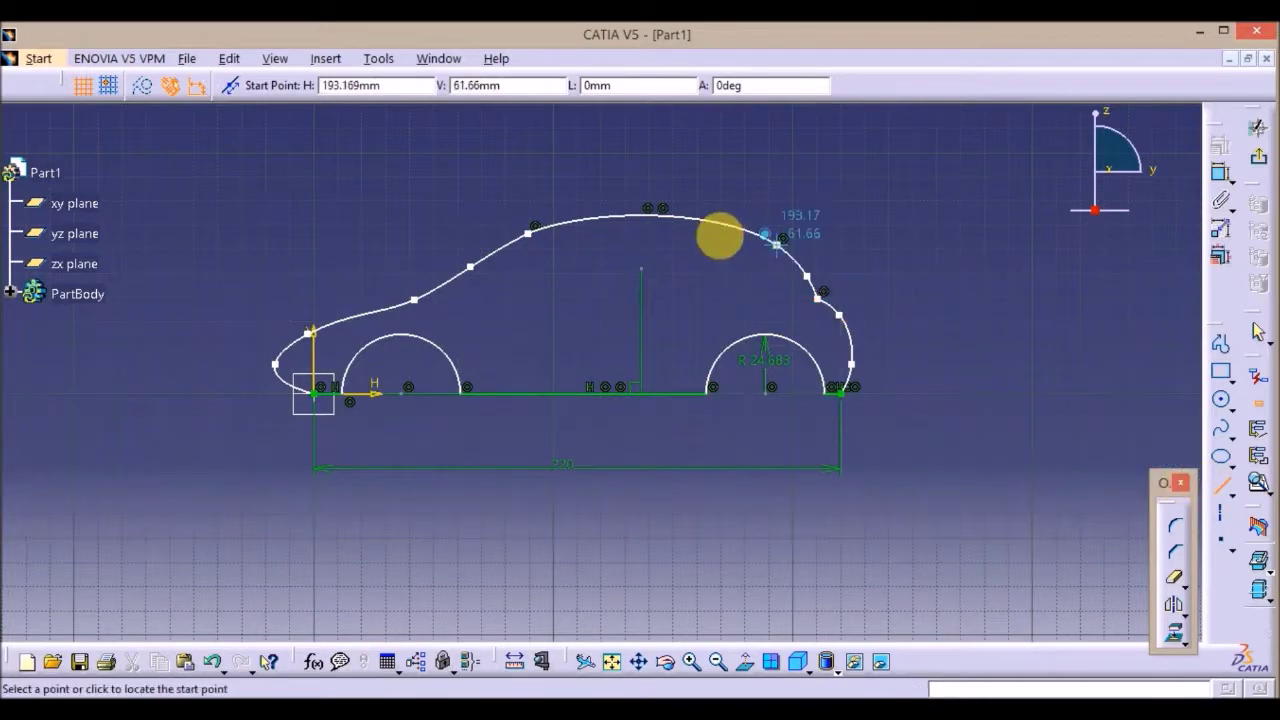
click(640, 216)
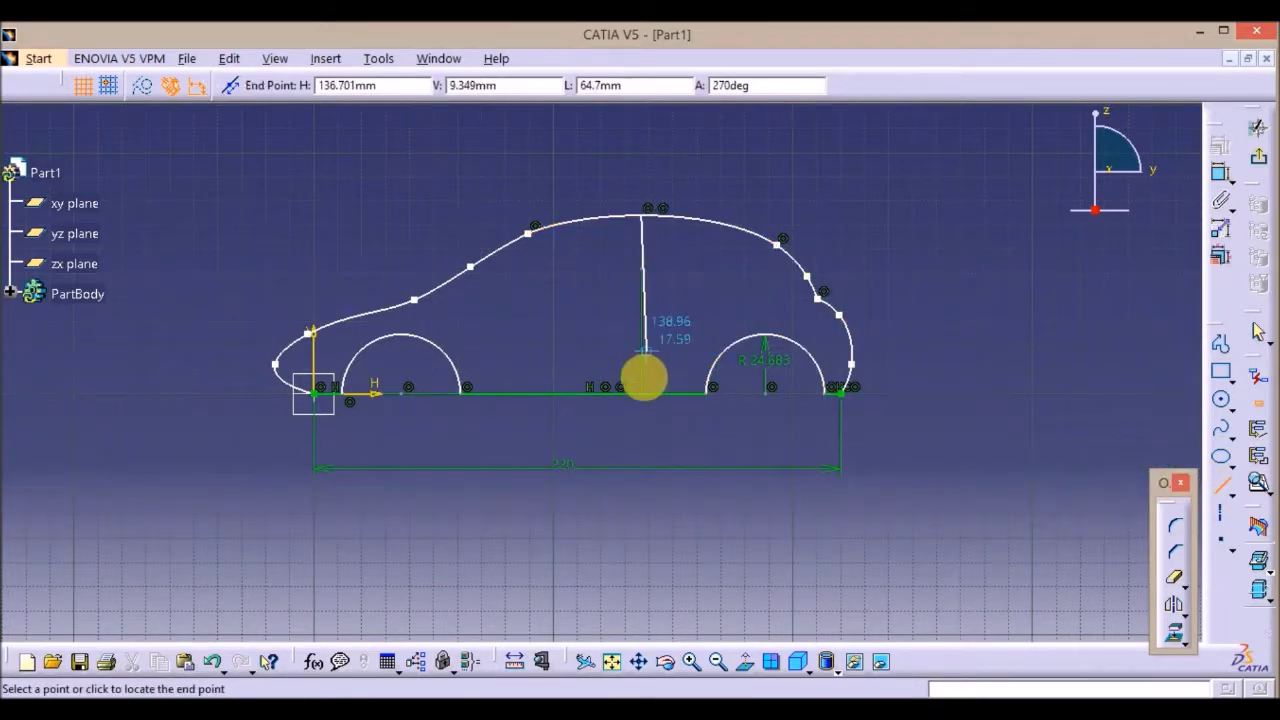
click(645, 393)
click(992, 321)
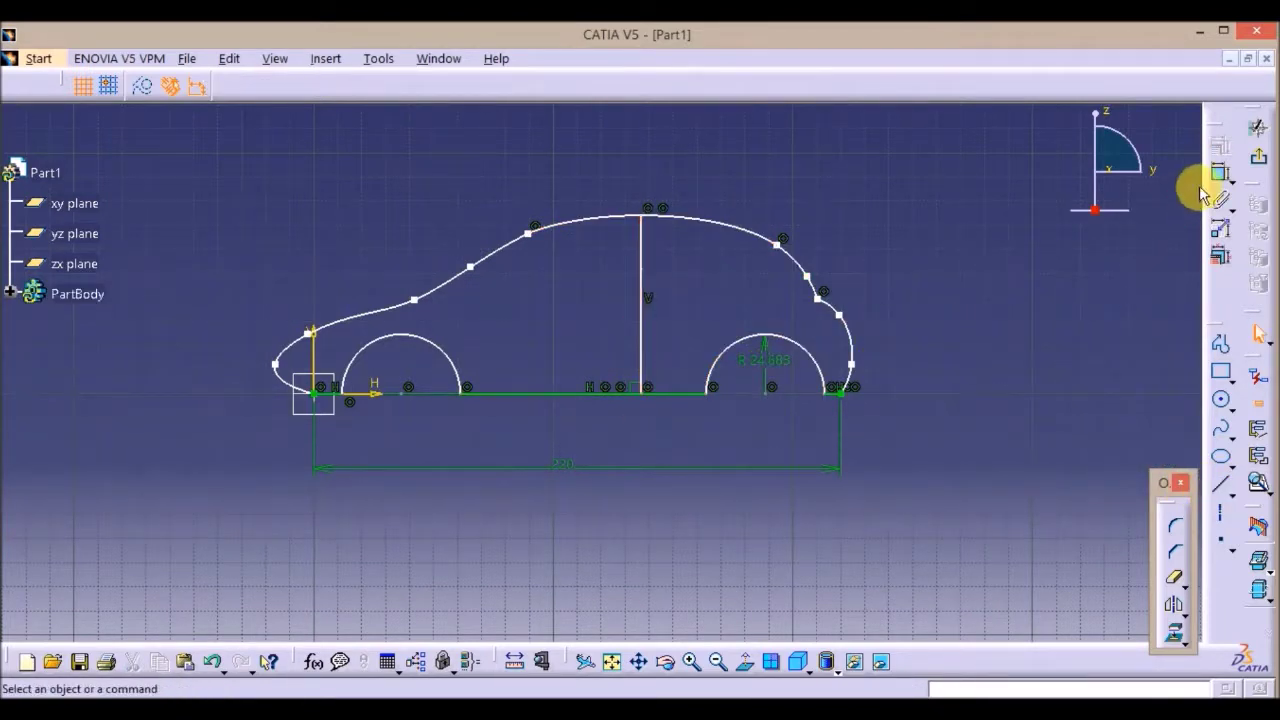
click(642, 283)
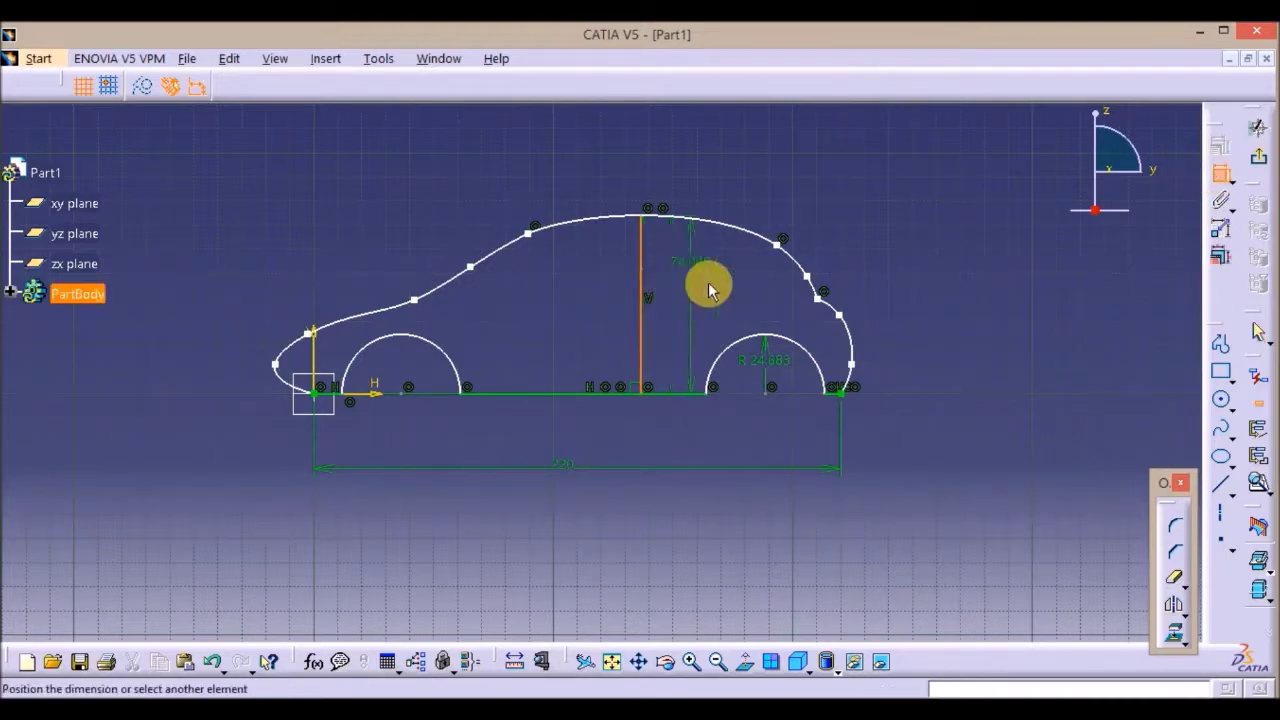
click(979, 283)
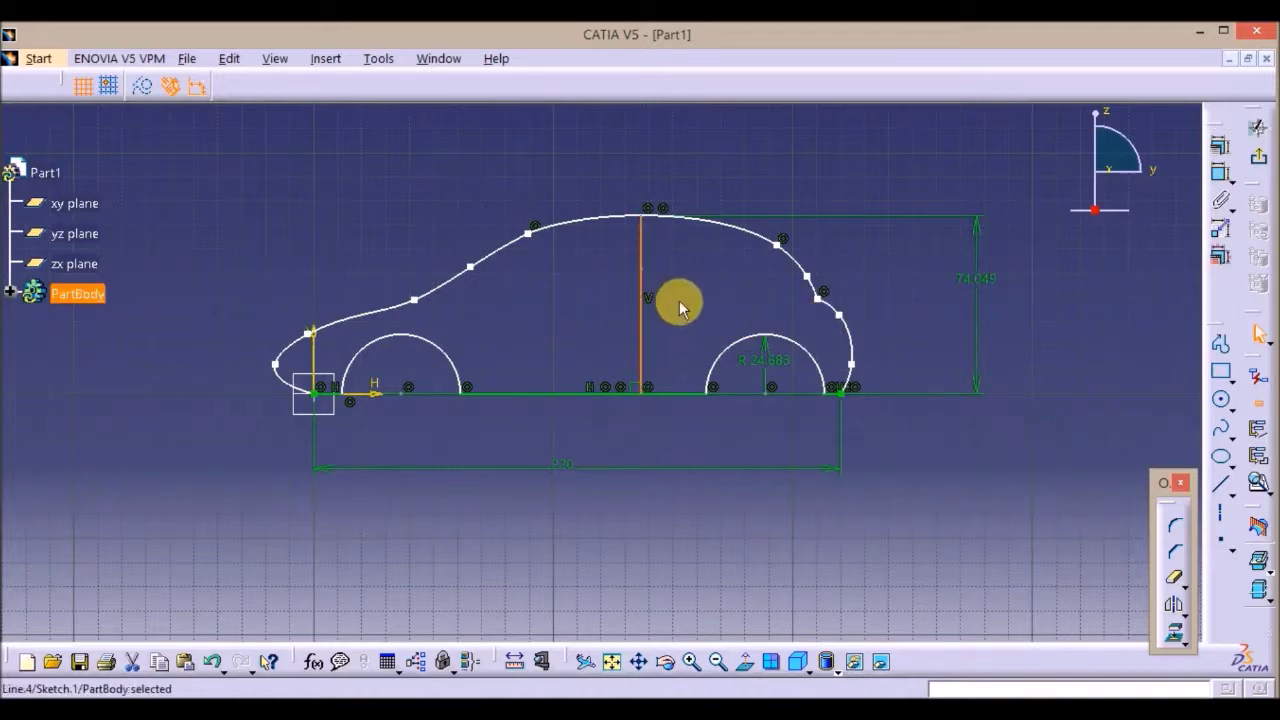
key(ctrl+z)
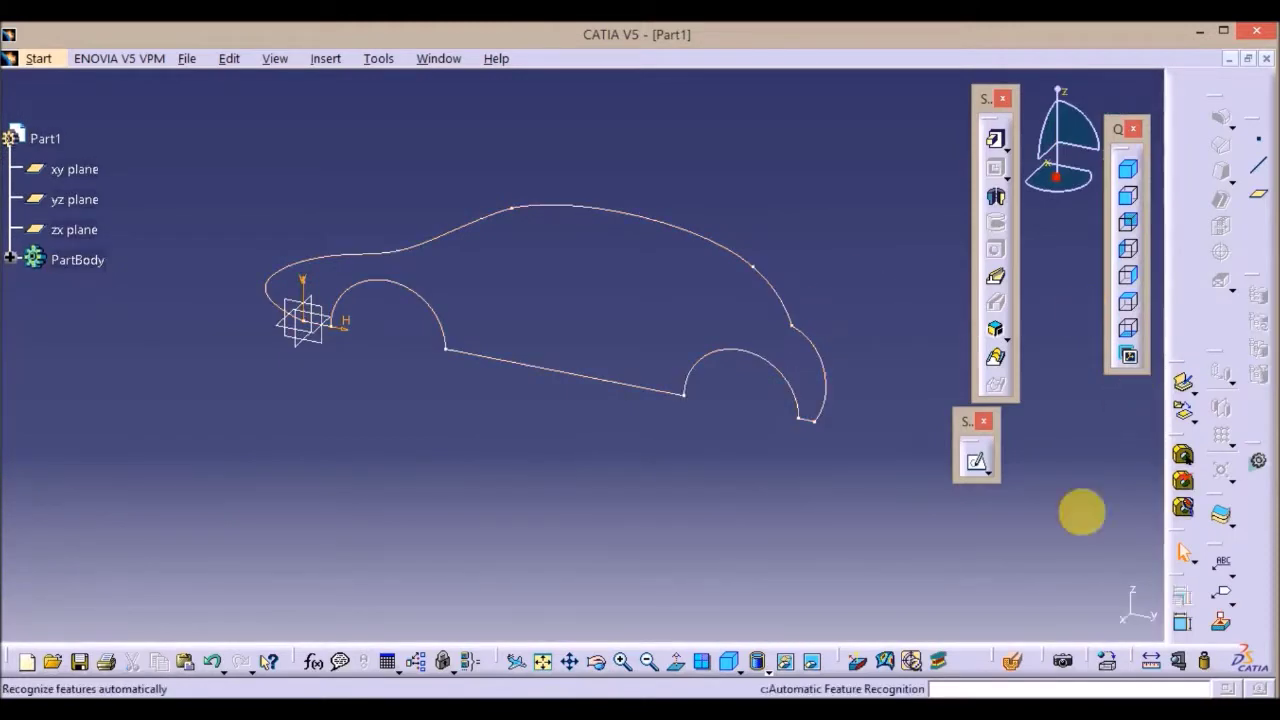
Start a new sketch on the zx plane for the car body's back view
click(975, 461)
click(313, 359)
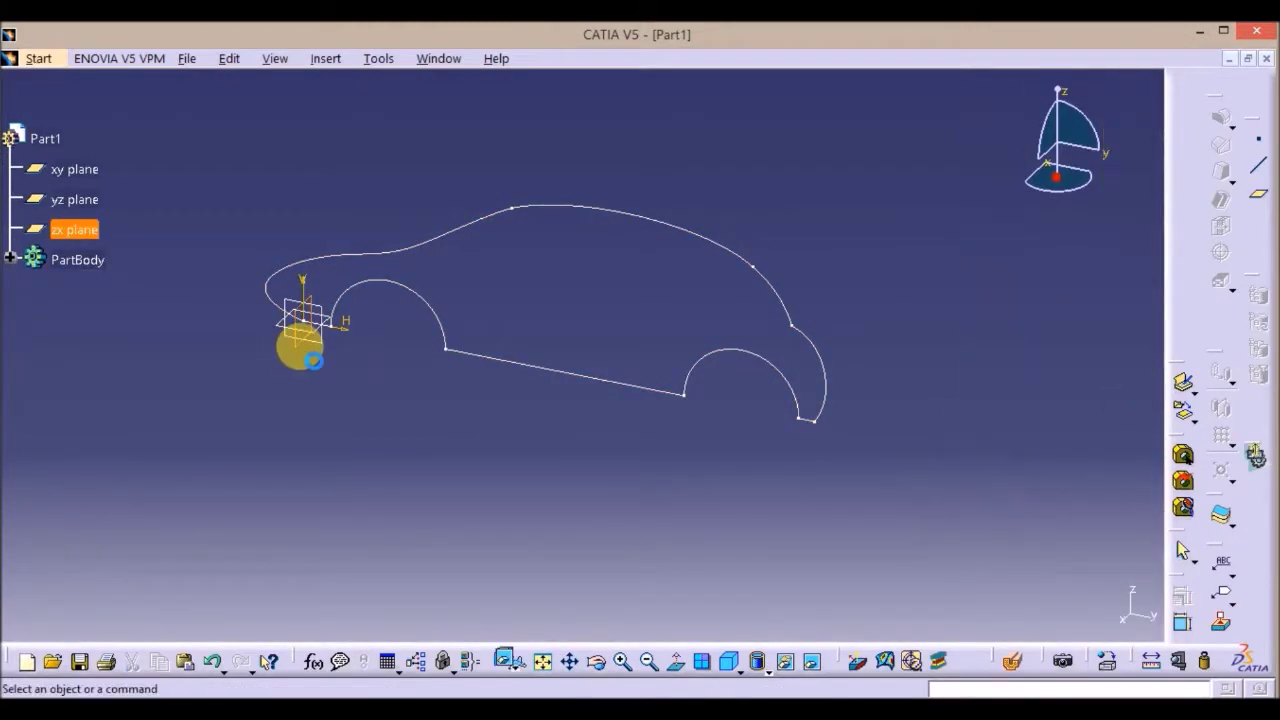
mouse_move(661, 385)
middle_down()
mouse_move(651, 420)
mouse_move(723, 337)
mouse_move(768, 316)
middle_up()
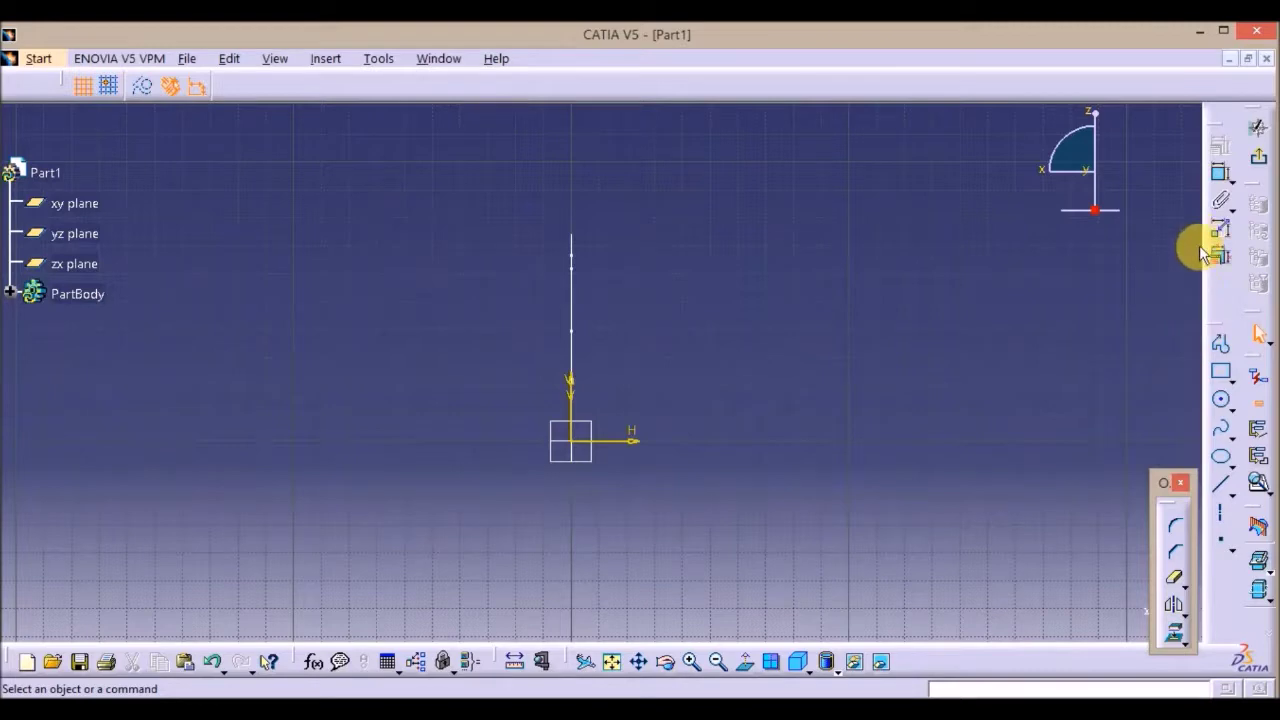
Project the side profile's roof curve onto the sketch plane and set the view normal to the sketch
click(1220, 430)
middle_drag(551, 271, 655, 335)
click(1222, 435)
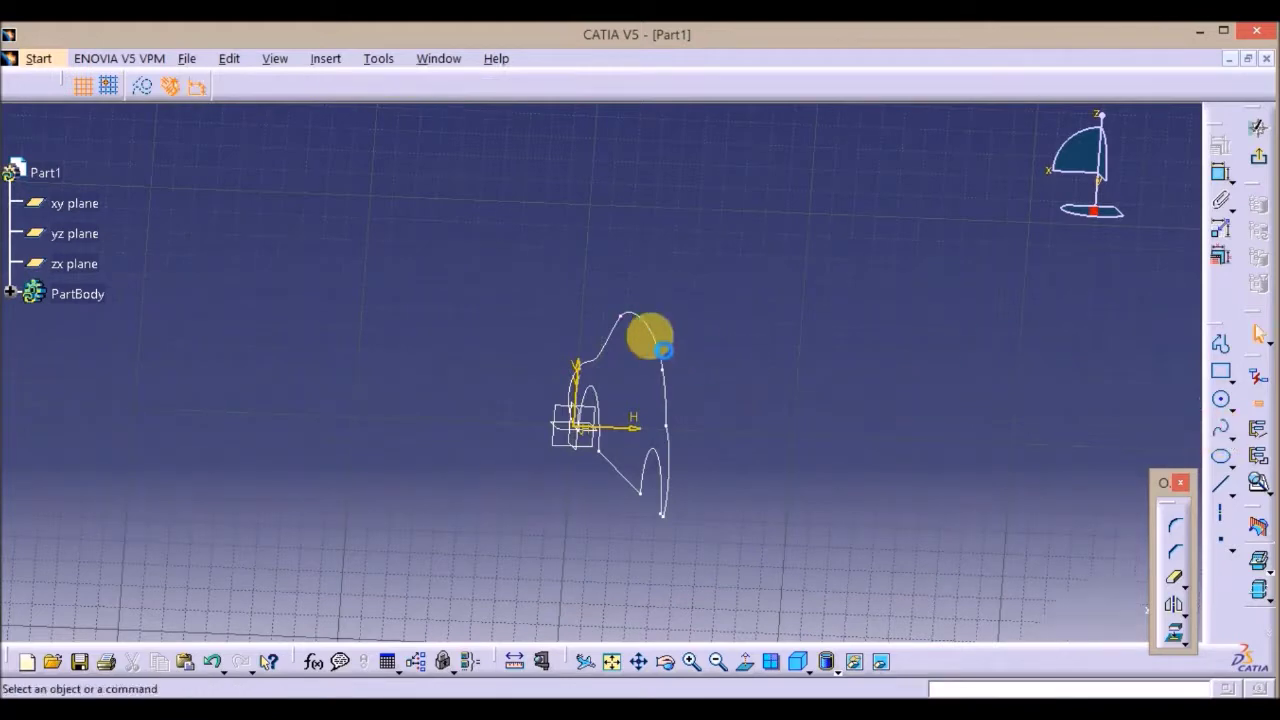
click(660, 338)
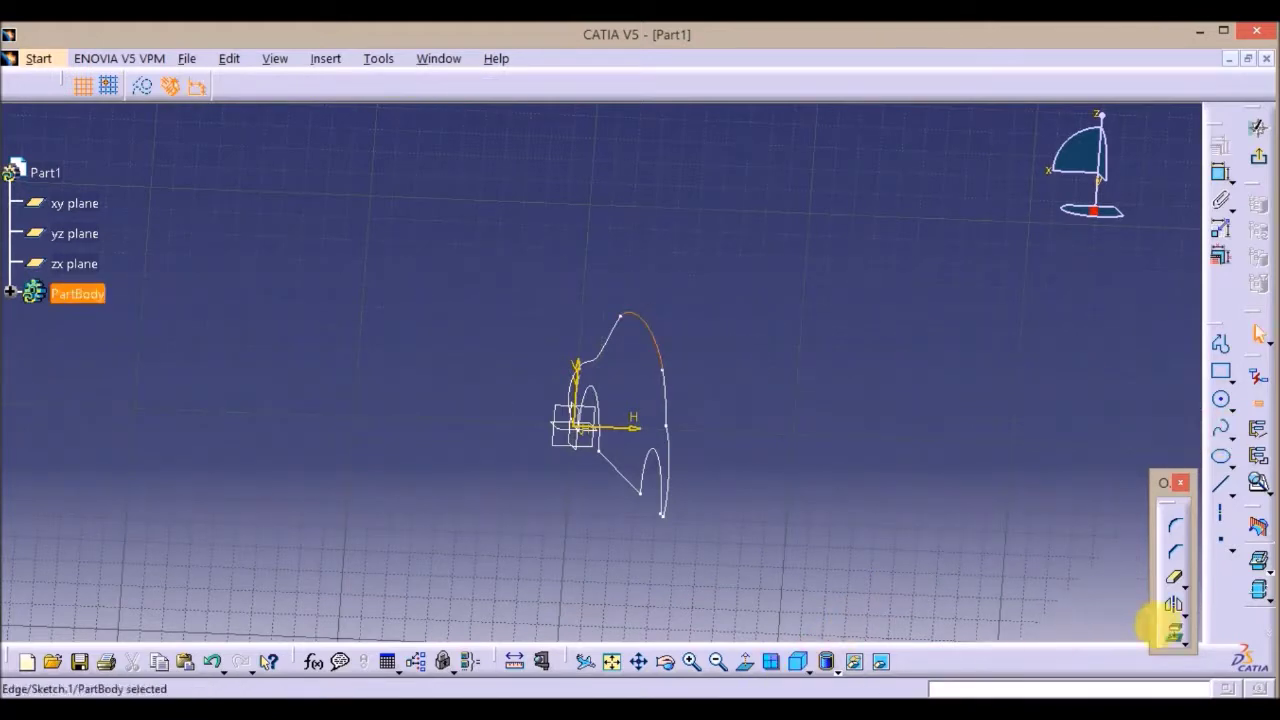
click(1174, 632)
click(603, 604)
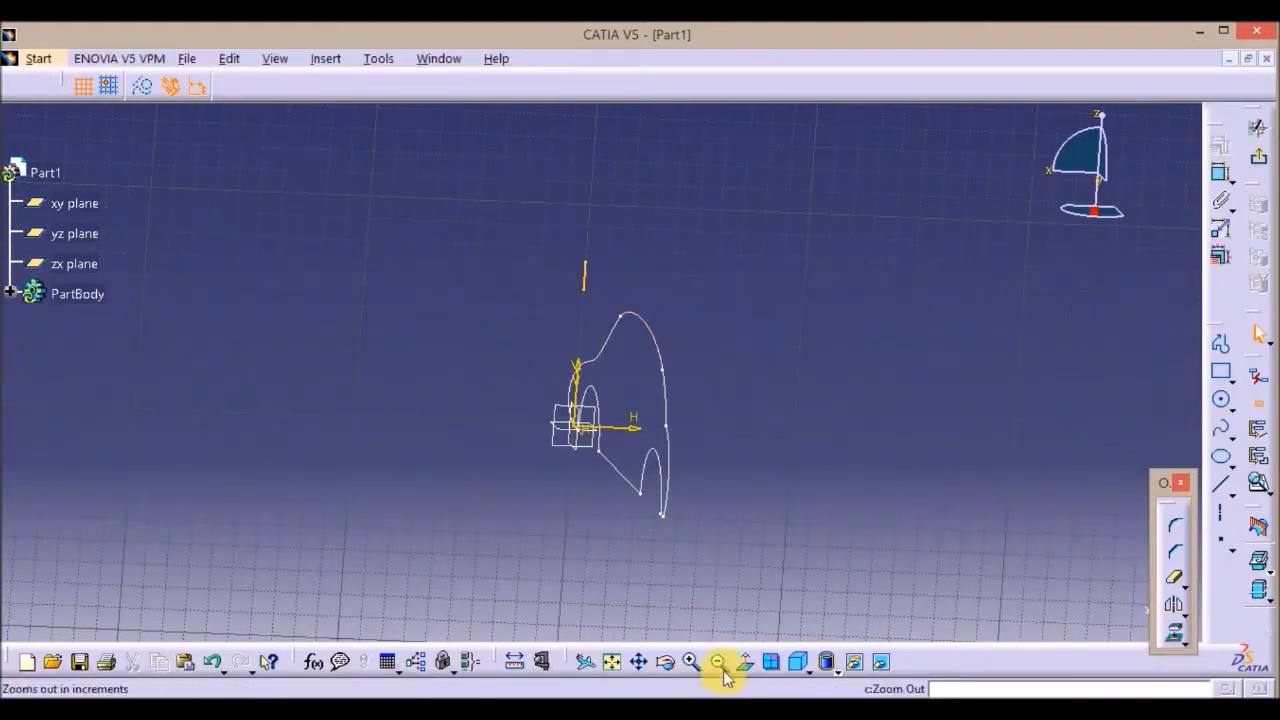
click(745, 661)
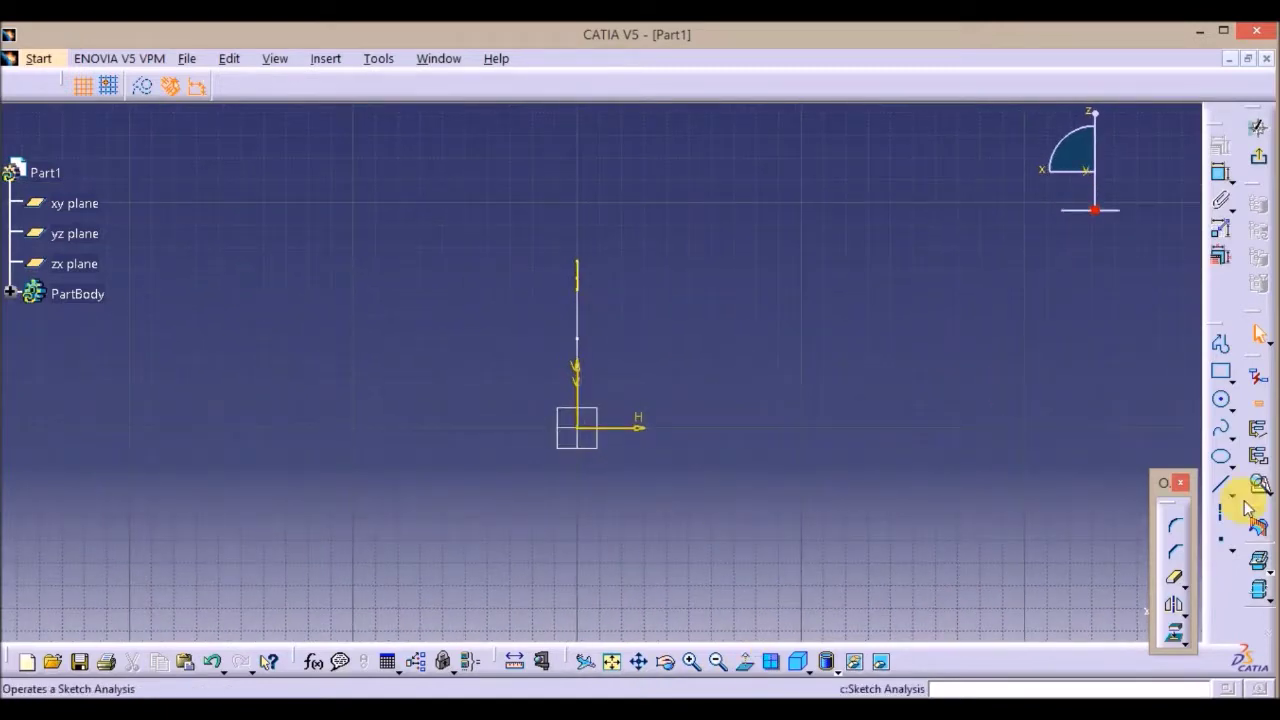
Draw a four-point spline from the top of the projected roof line, curving down to about H 60 mm, V 42 mm
click(1221, 429)
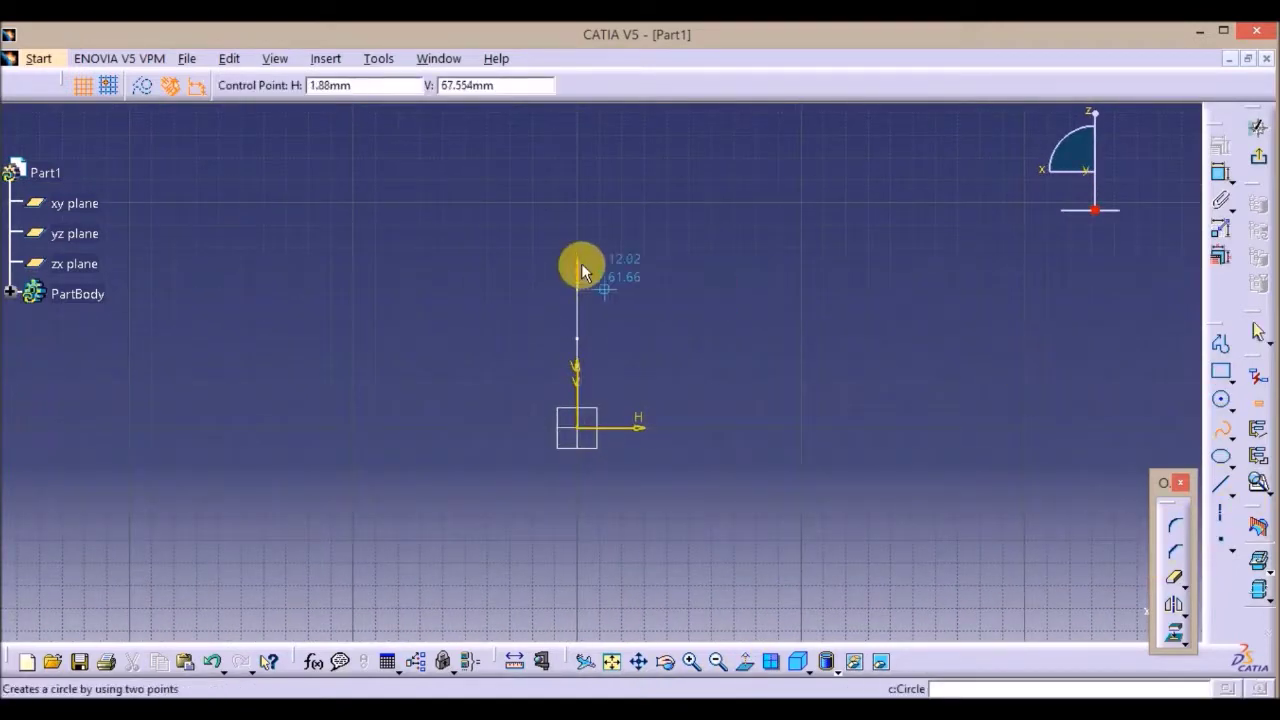
click(577, 261)
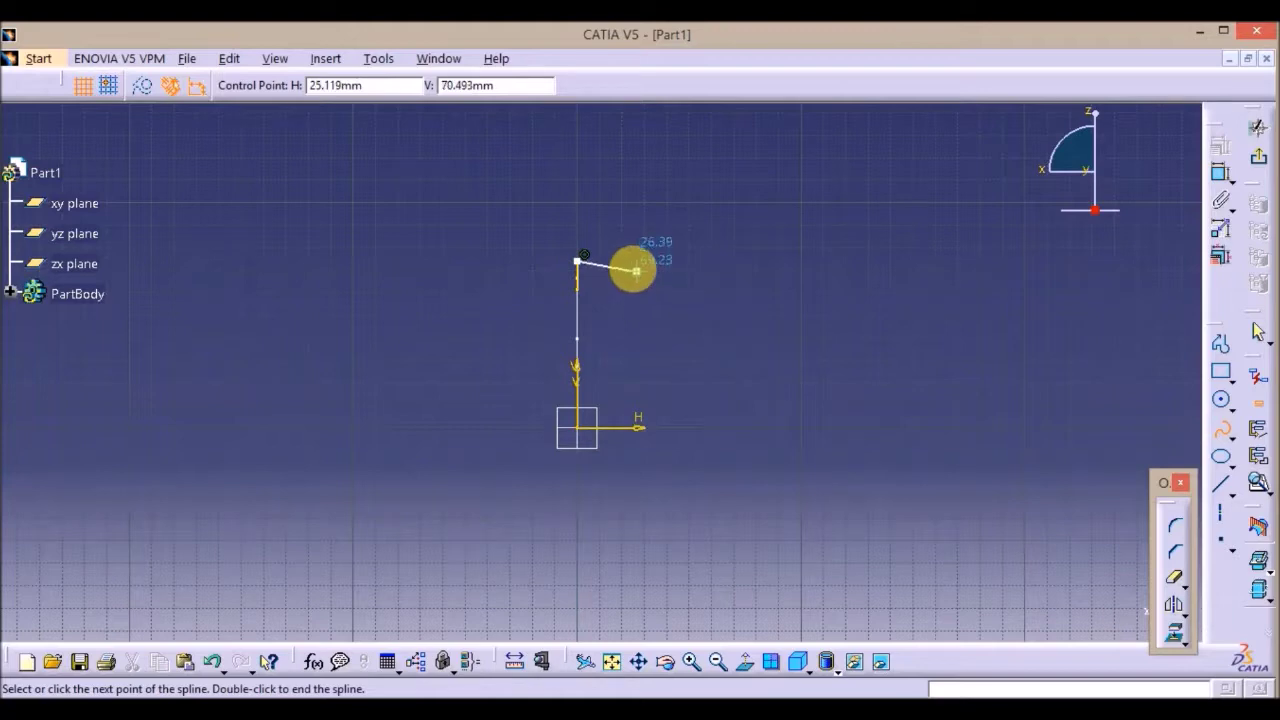
click(633, 268)
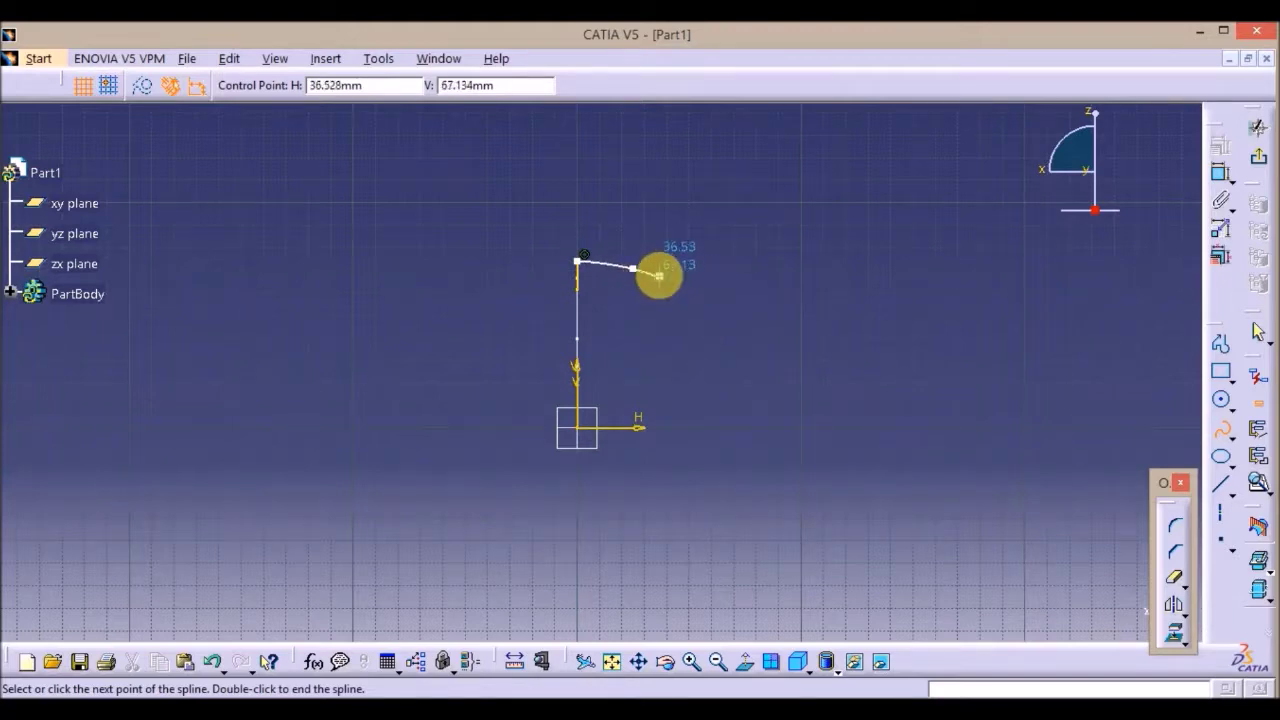
click(659, 275)
double_click(711, 331)
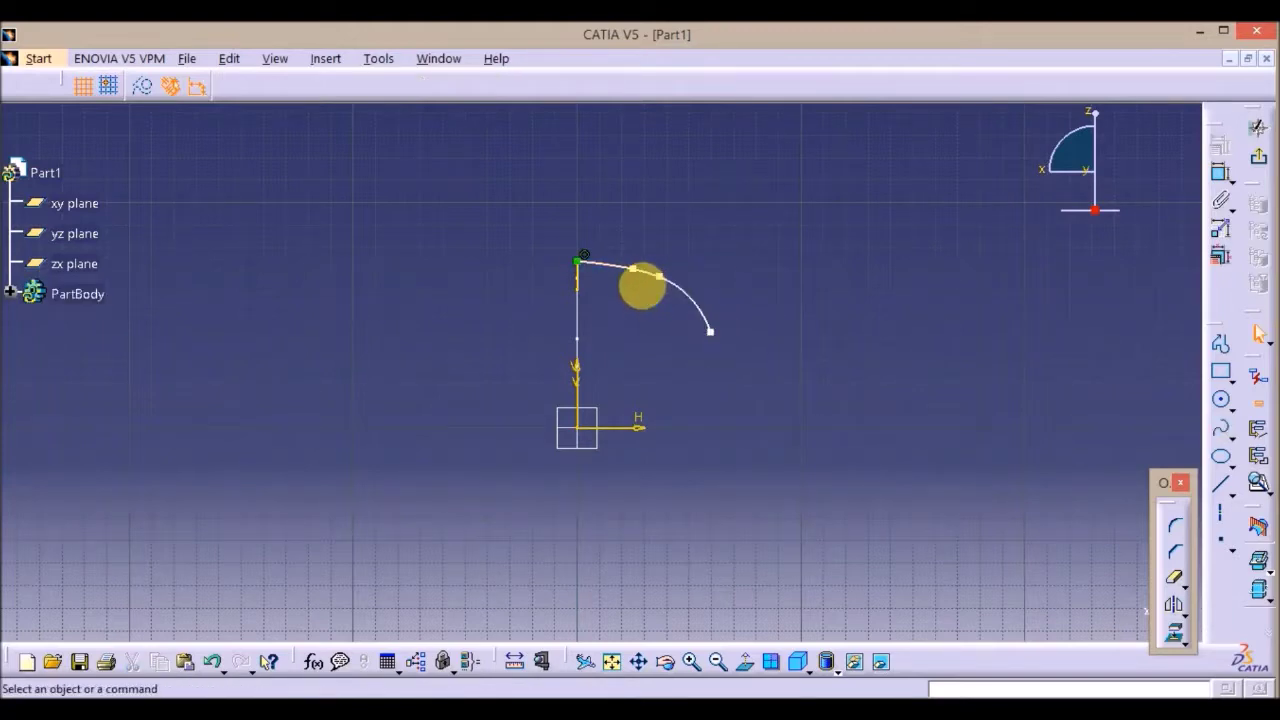
Move the roof spline's two middle control points to smooth its curvature
click(624, 269)
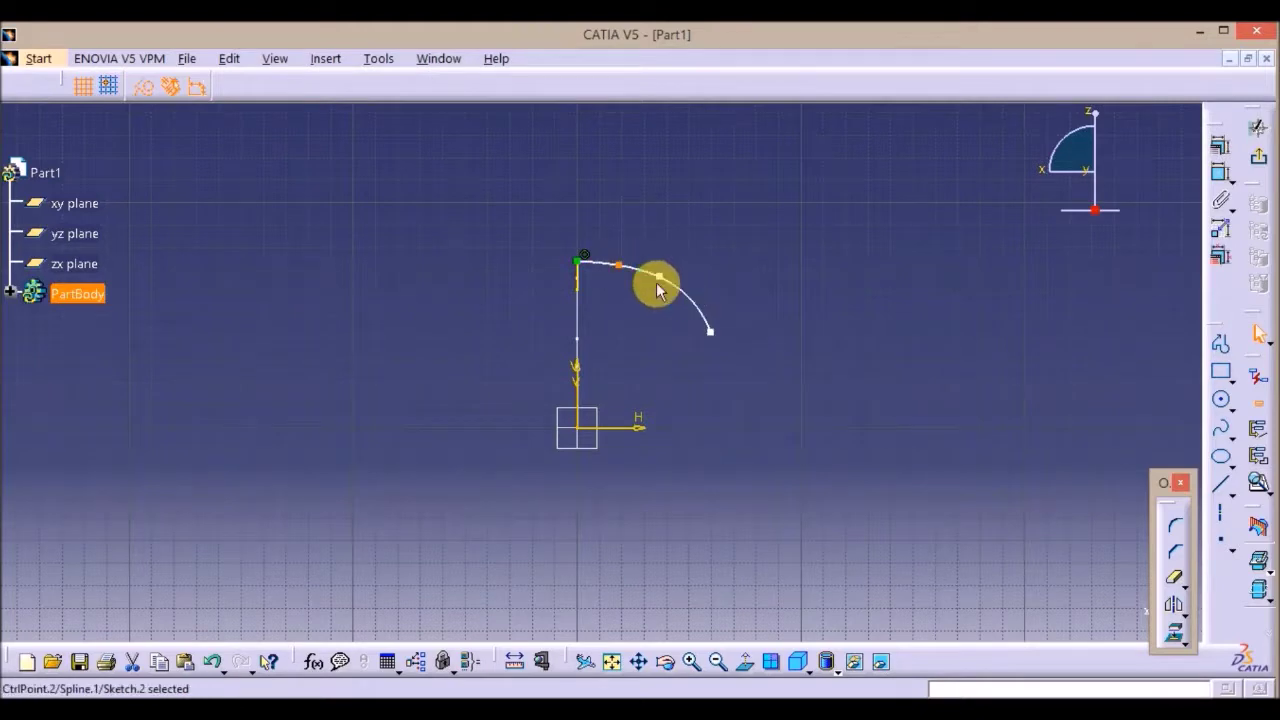
drag(676, 285, 670, 285)
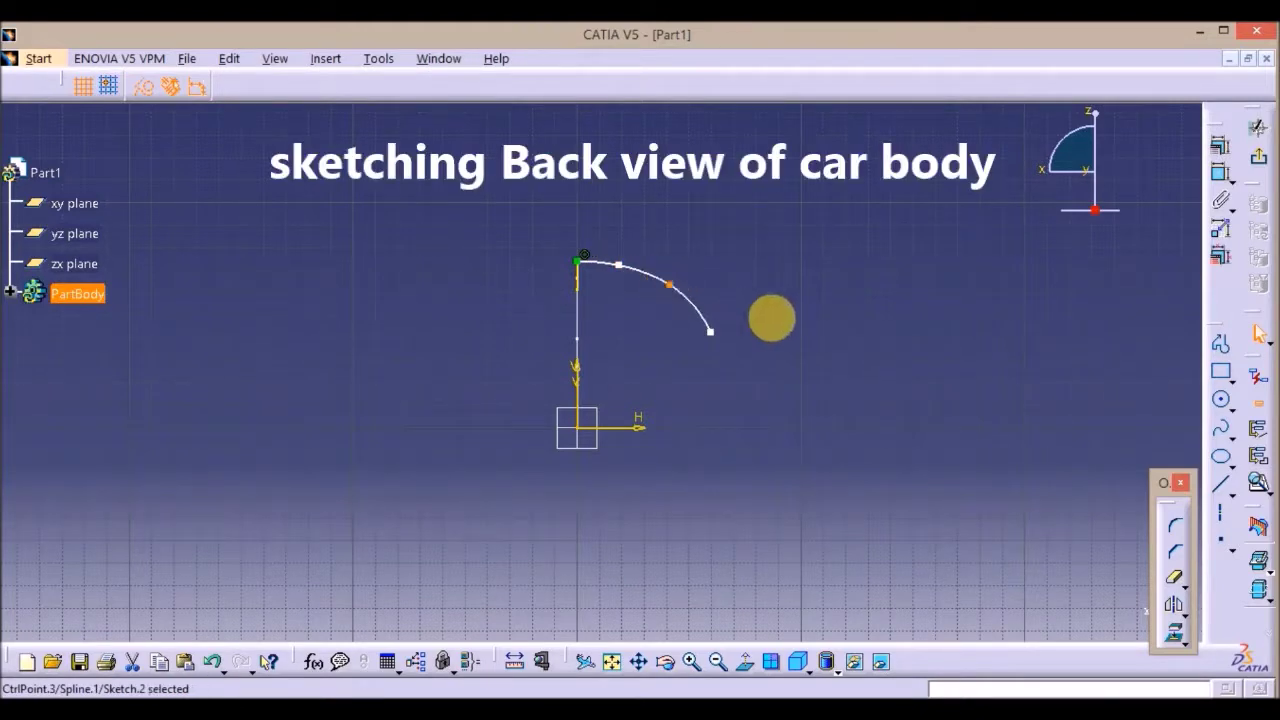
click(645, 381)
Draw a horizontal base line about 65 mm long from the sketch origin towards positive H
click(1232, 484)
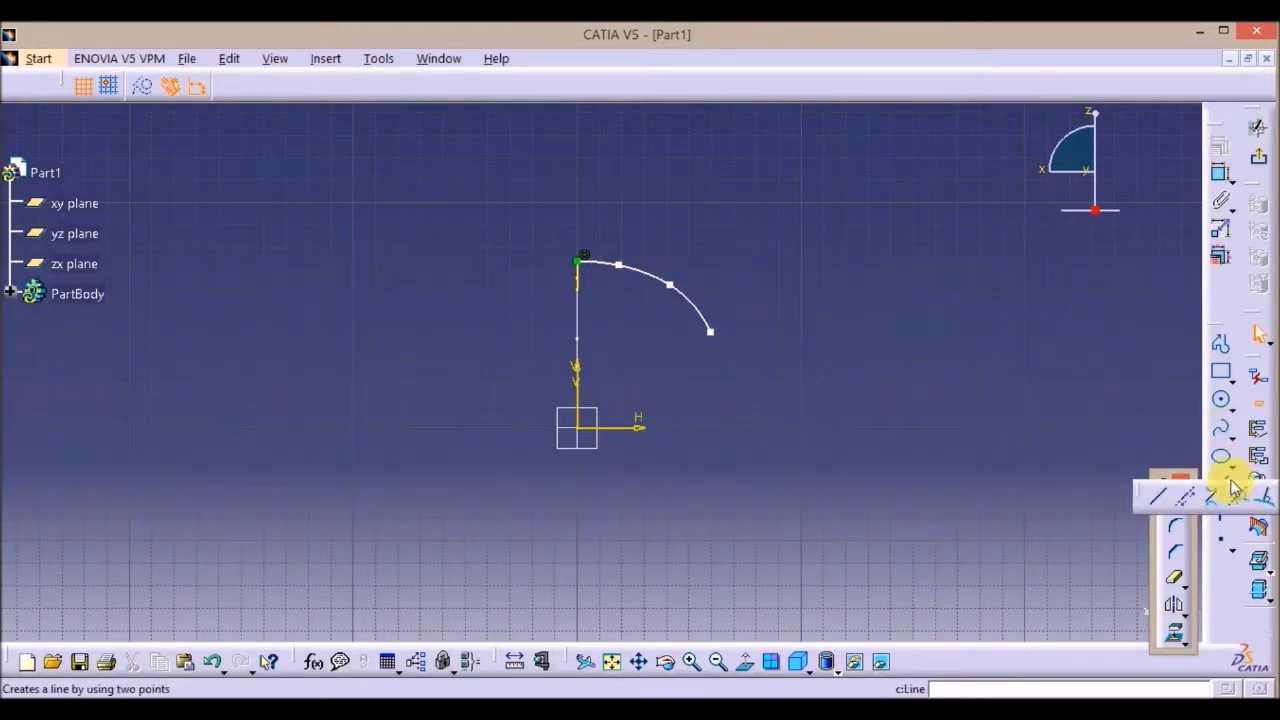
click(1163, 497)
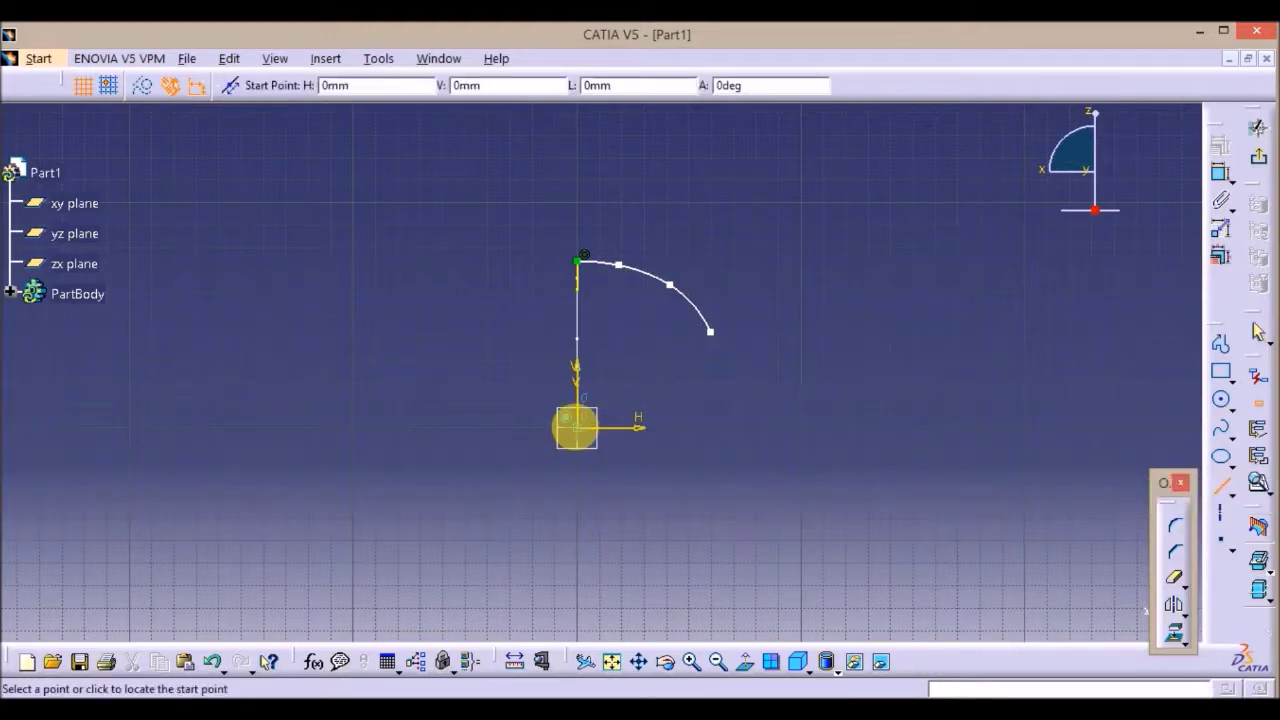
click(588, 430)
click(724, 432)
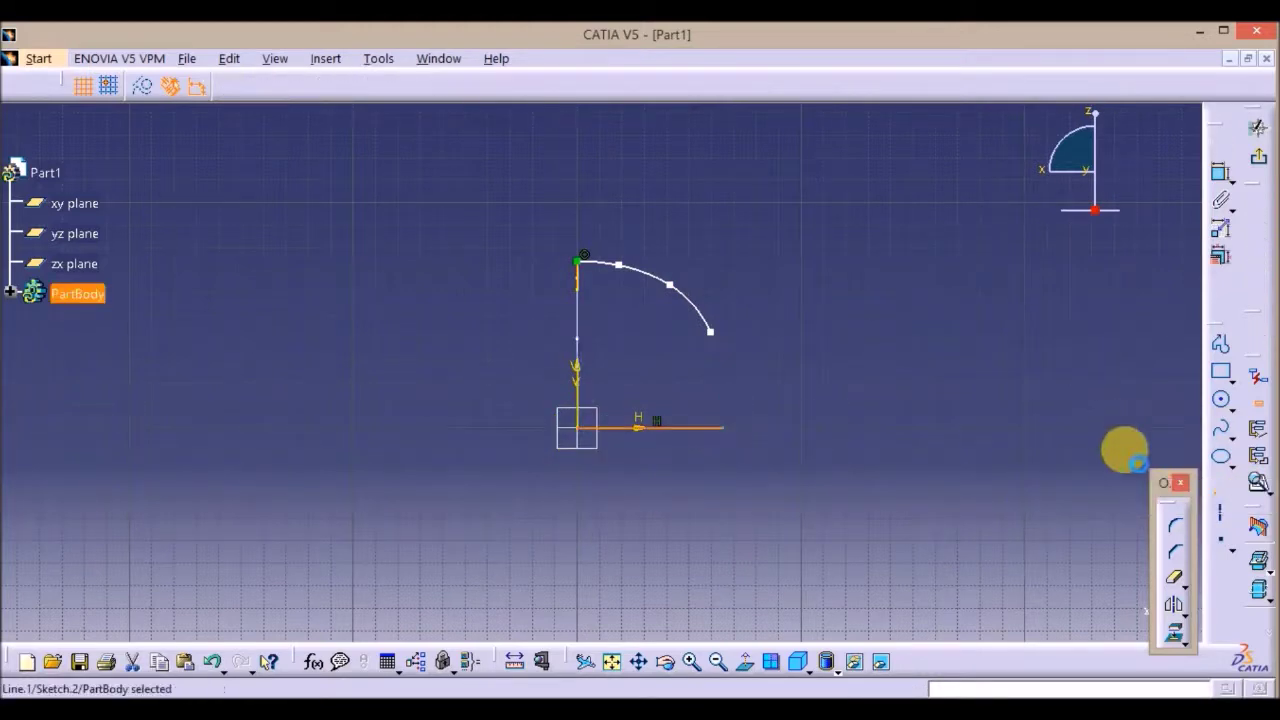
middle_drag(1029, 463, 1099, 444)
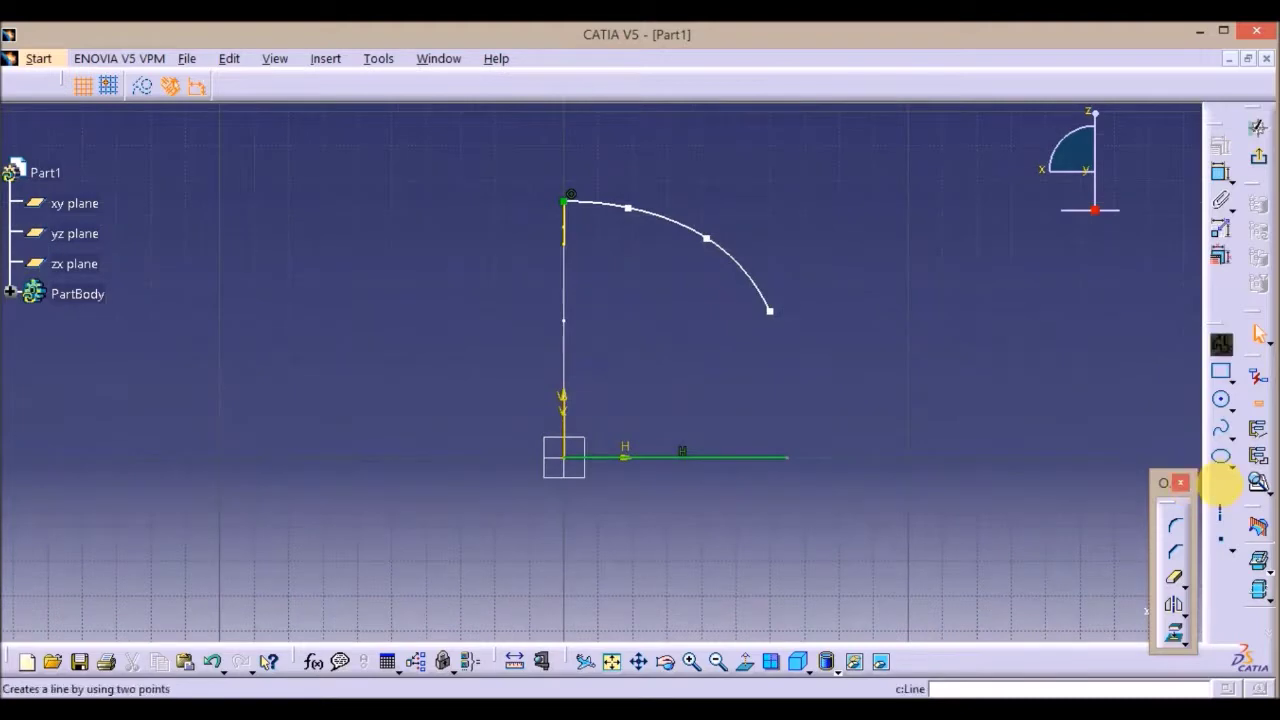
Draw a short slanted line about 9 mm long from the base line's outer end, rising outward at about 39 degrees
click(1221, 486)
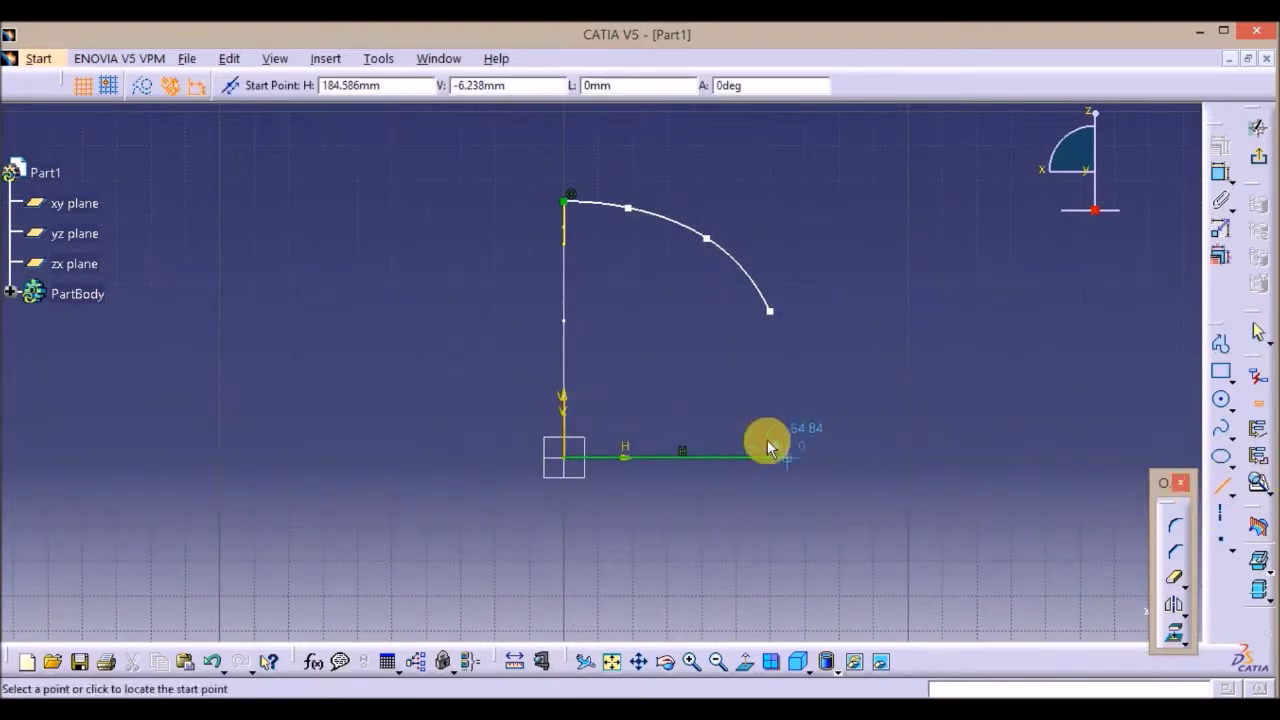
click(810, 442)
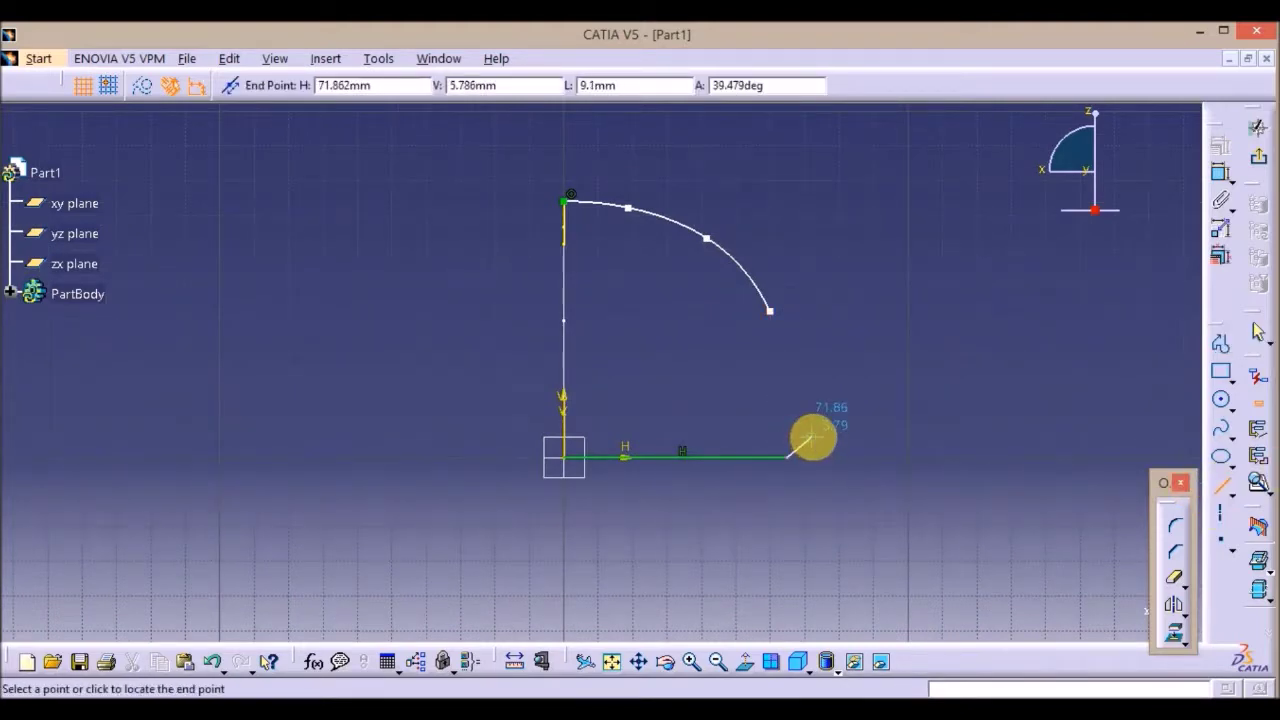
click(810, 438)
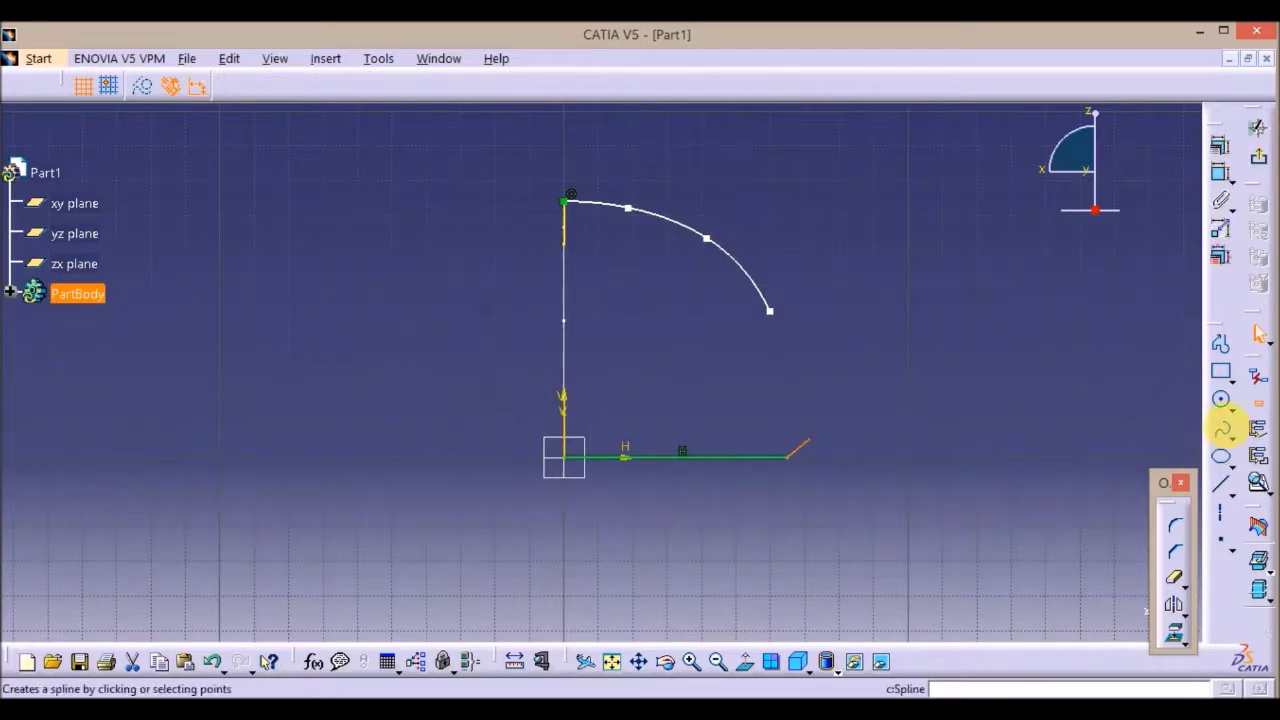
Draw a four-point side spline from the roof spline's lower end to the slanted line's end, and move its lower middle control point outward
click(1222, 430)
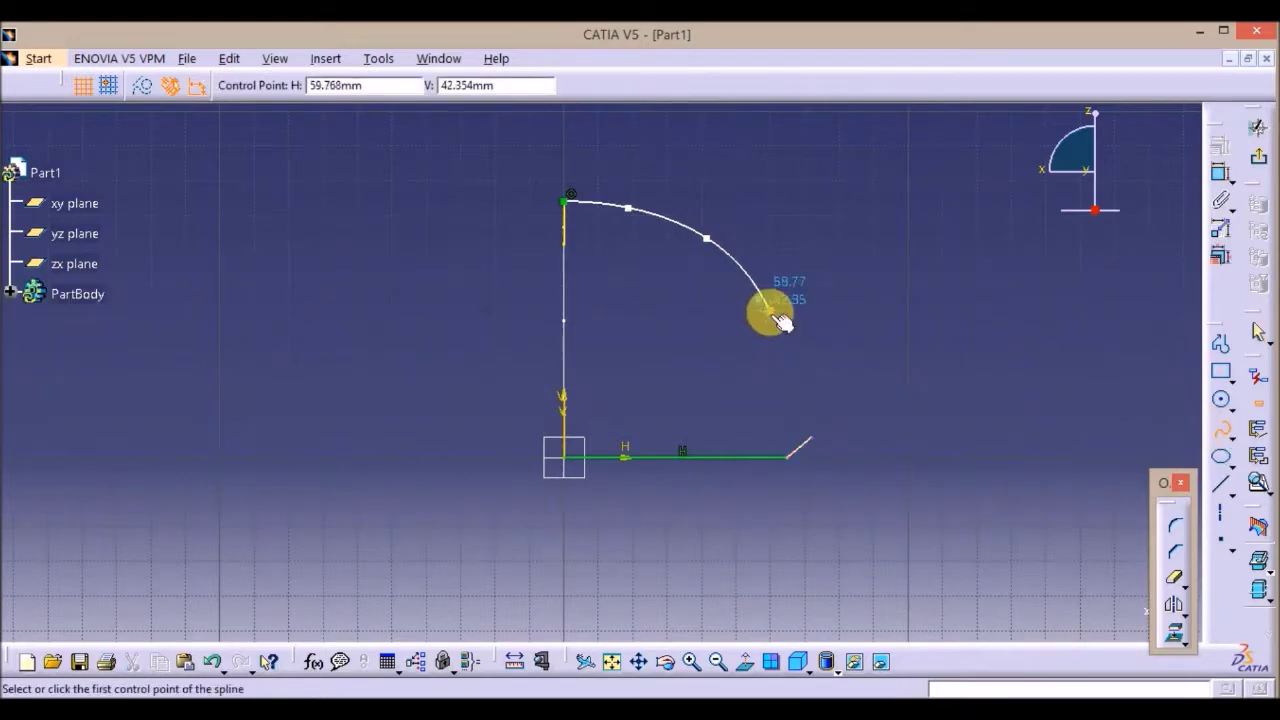
click(770, 312)
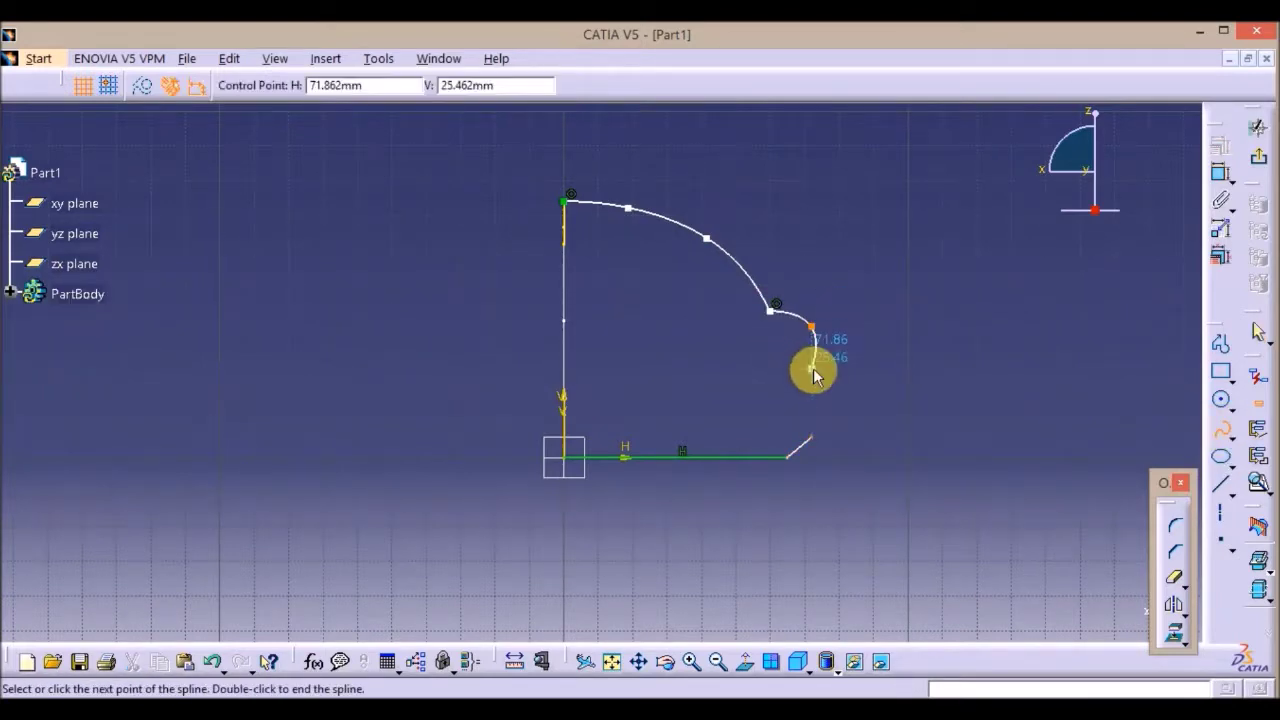
click(811, 369)
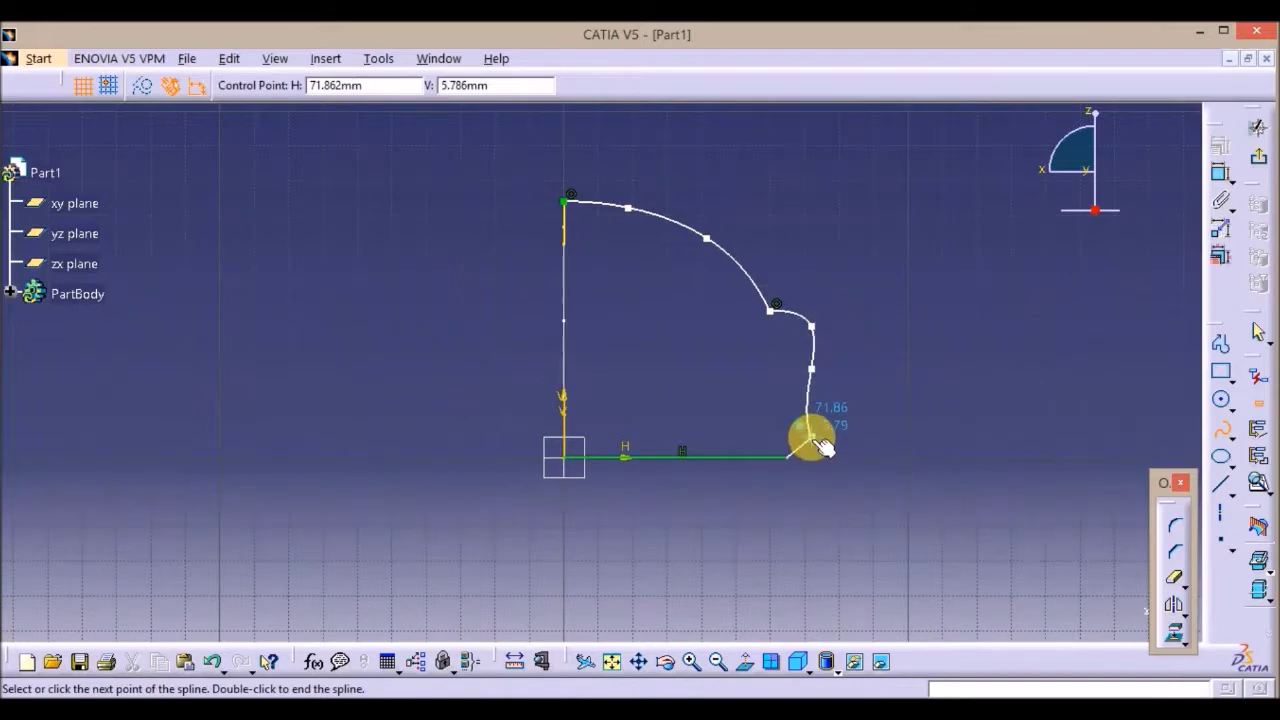
double_click(811, 437)
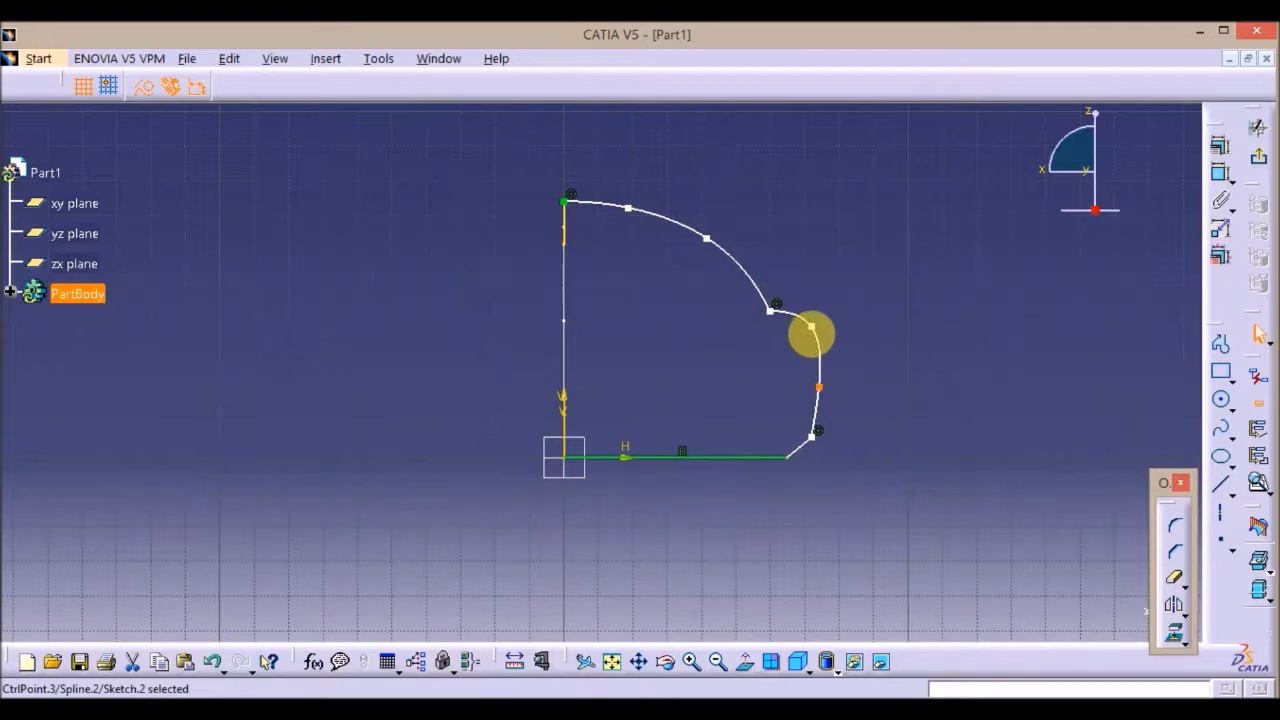
drag(805, 336, 803, 343)
key(ctrl+z)
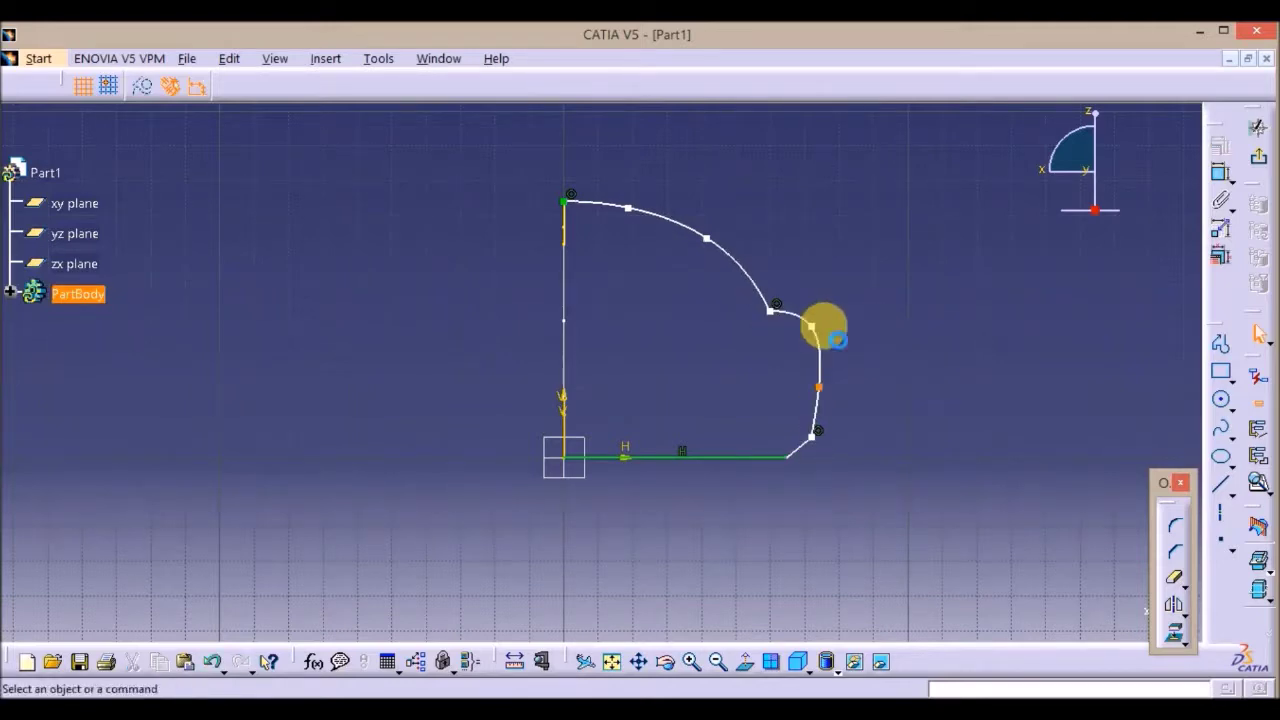
Smooth the half profile by moving the side spline's upper control point and the roof spline's two middle control points
click(805, 341)
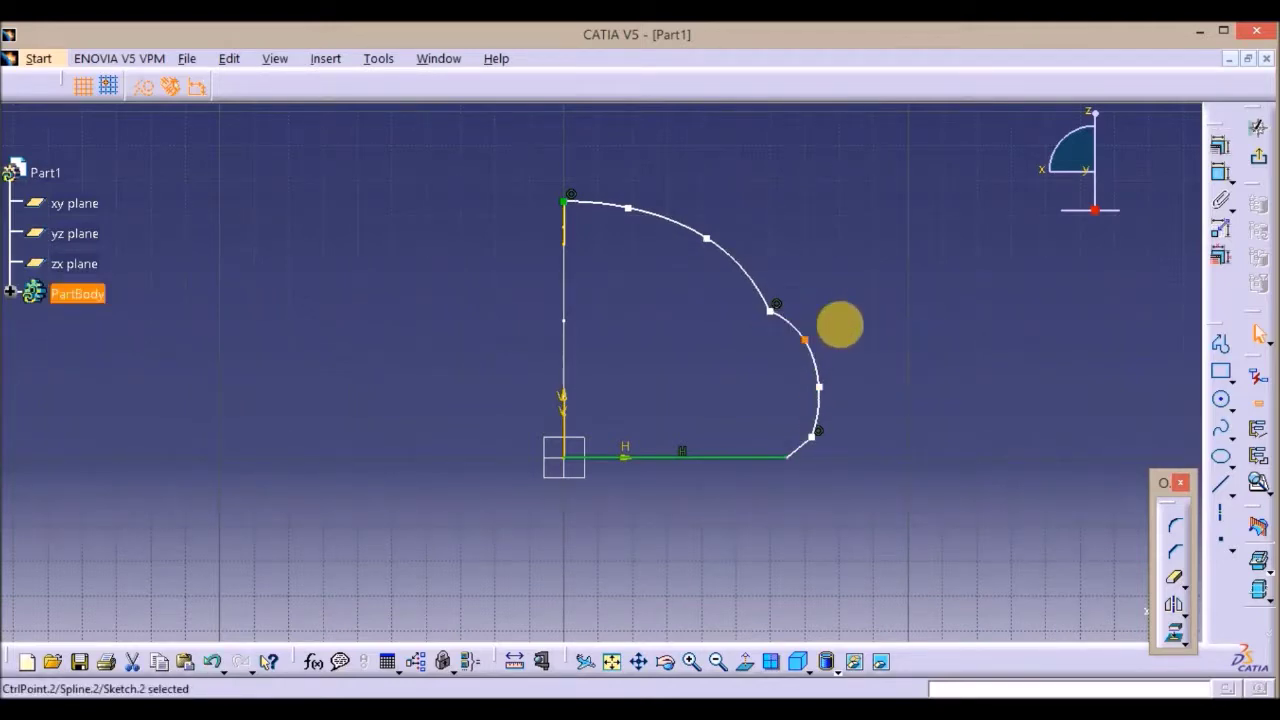
click(840, 325)
drag(707, 240, 698, 229)
click(639, 234)
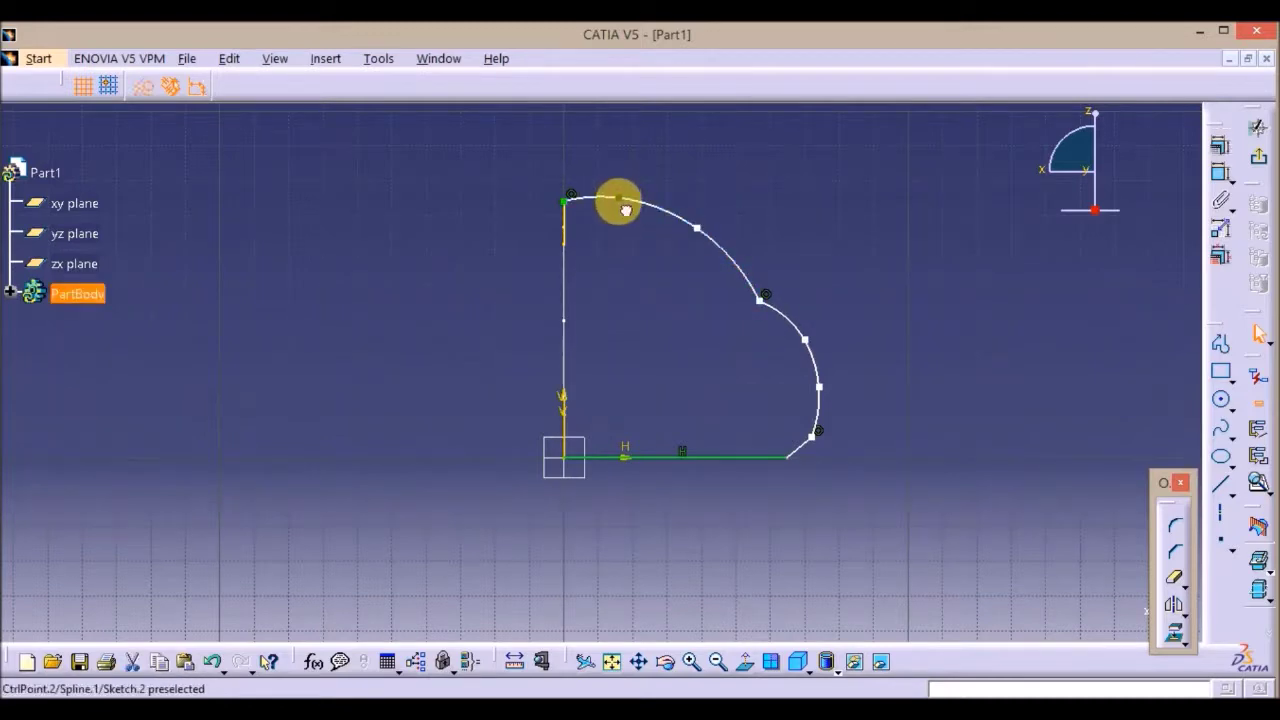
click(625, 206)
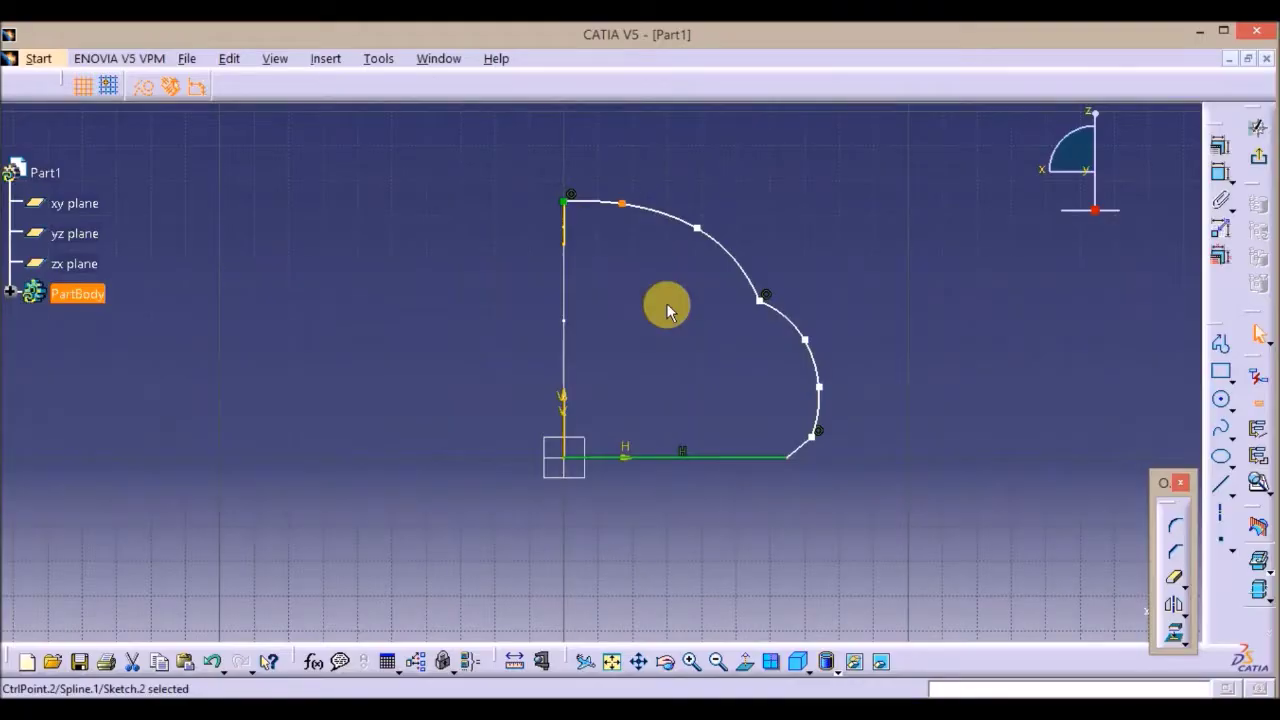
click(655, 430)
Delete the projected reference element at the upper end of the half profile's vertical axis
middle_drag(586, 380, 743, 520)
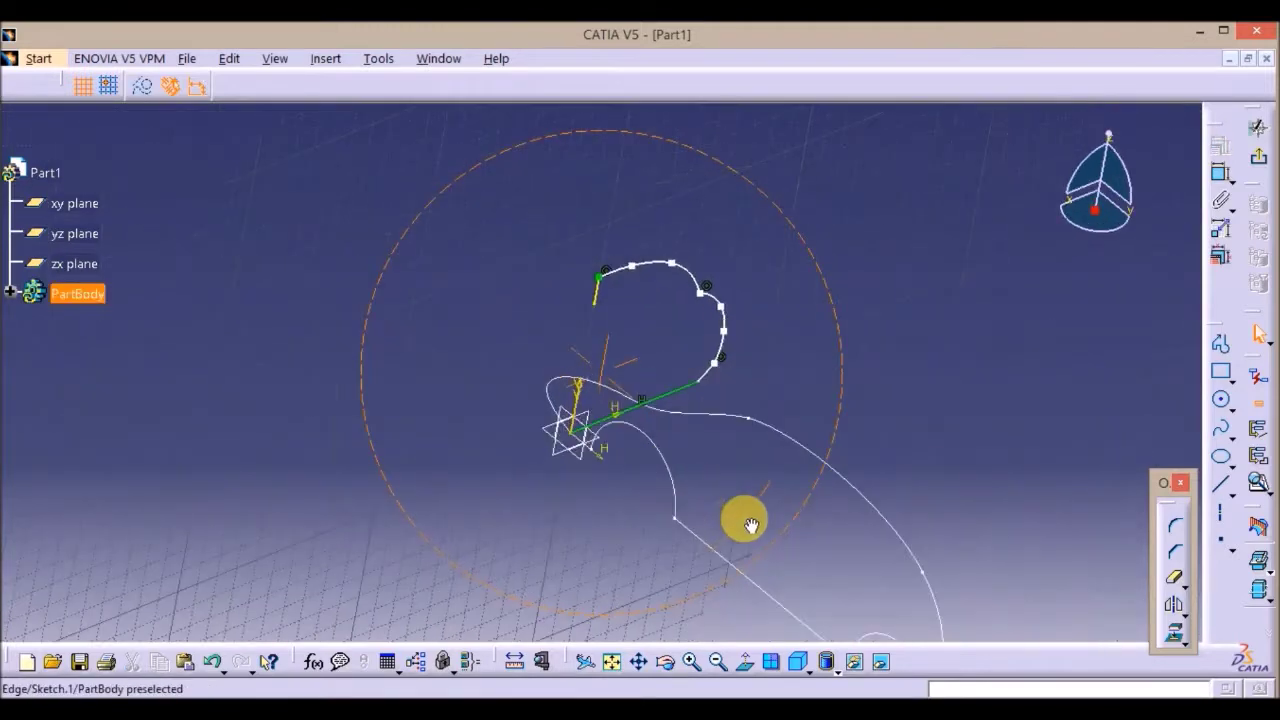
click(750, 667)
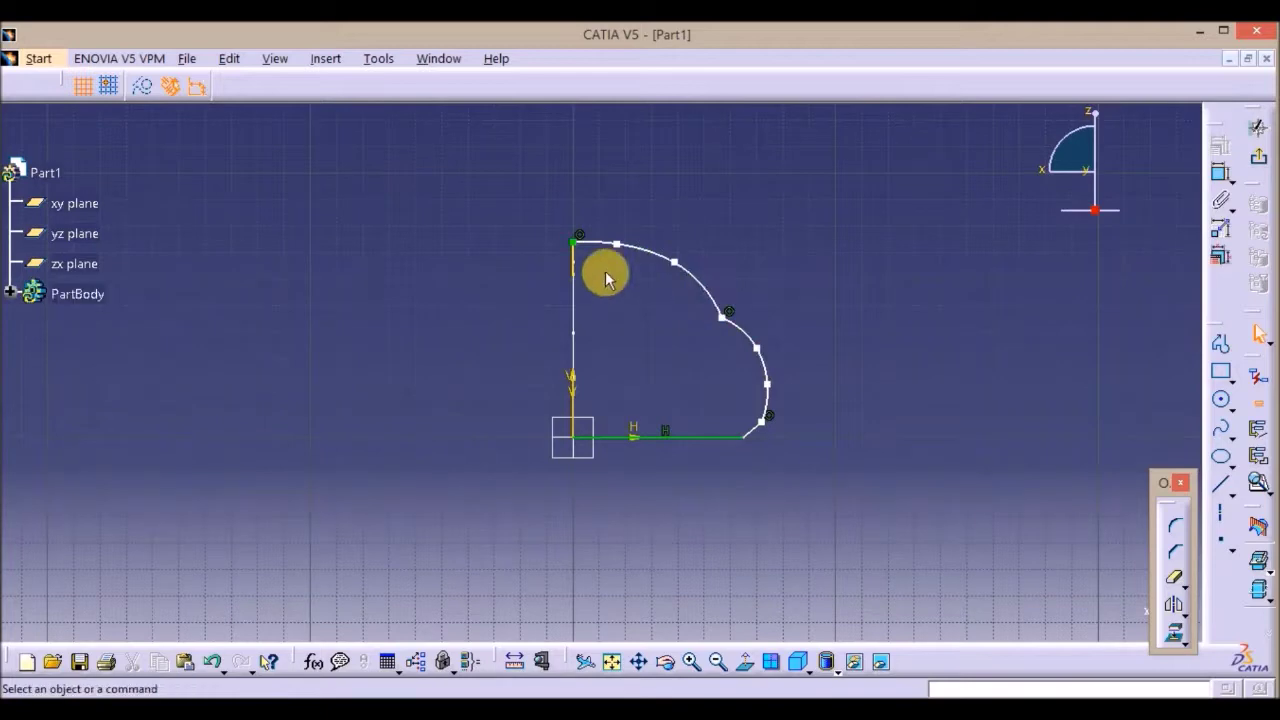
click(572, 264)
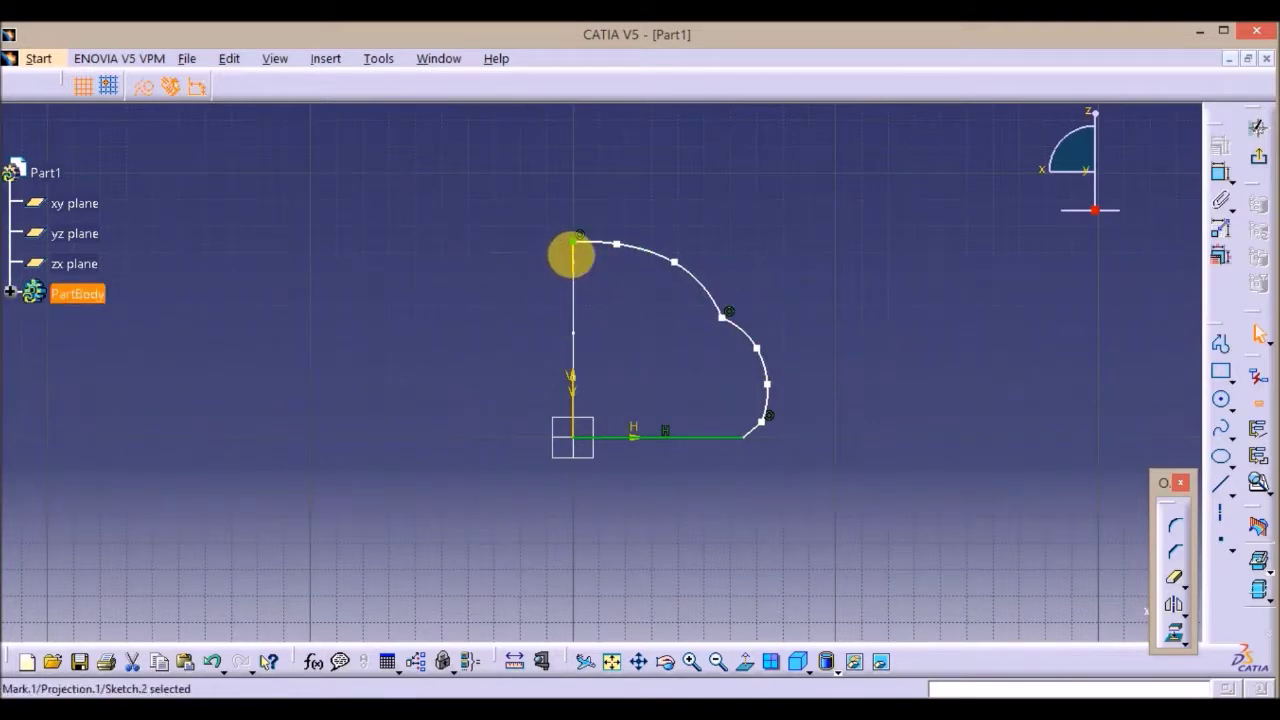
right_click(572, 252)
click(614, 432)
Mirror the half profile's splines, slanted line and base line about the vertical axis
mouse_move(885, 249)
mouse_down()
mouse_move(697, 457)
mouse_move(727, 468)
mouse_up()
ctrl+click(724, 440)
ctrl+click(691, 276)
click(1174, 610)
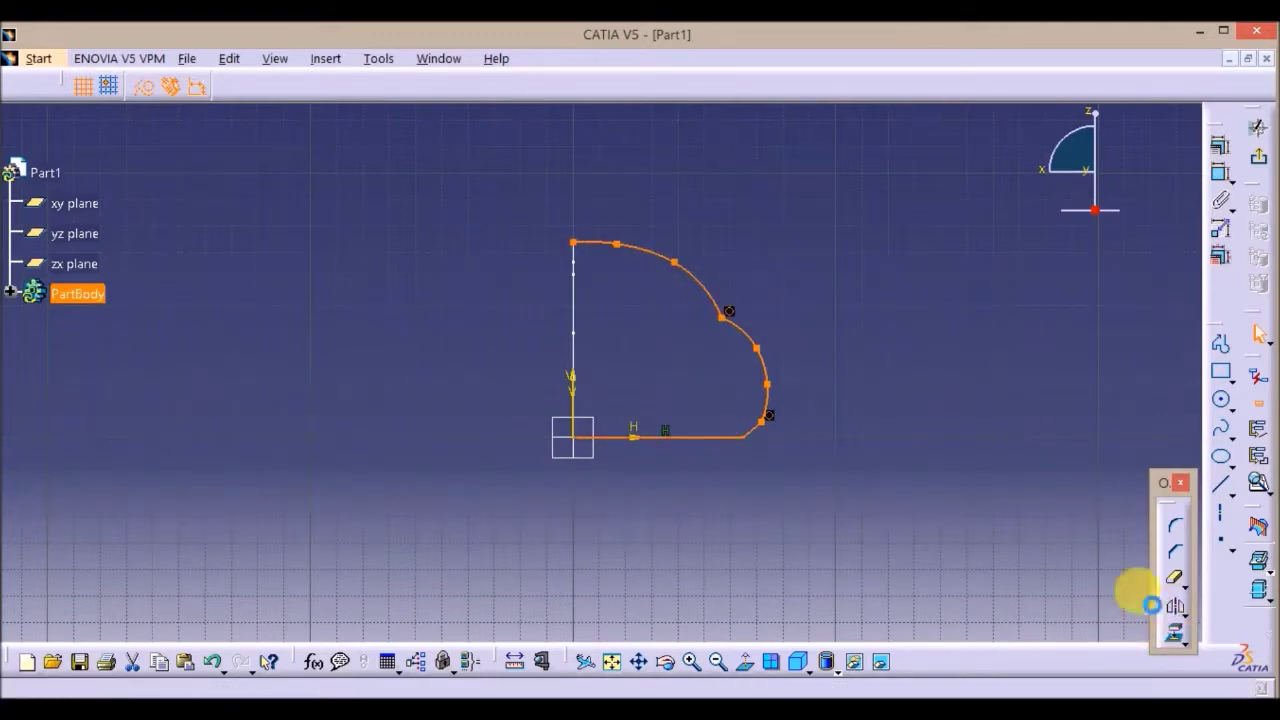
click(578, 408)
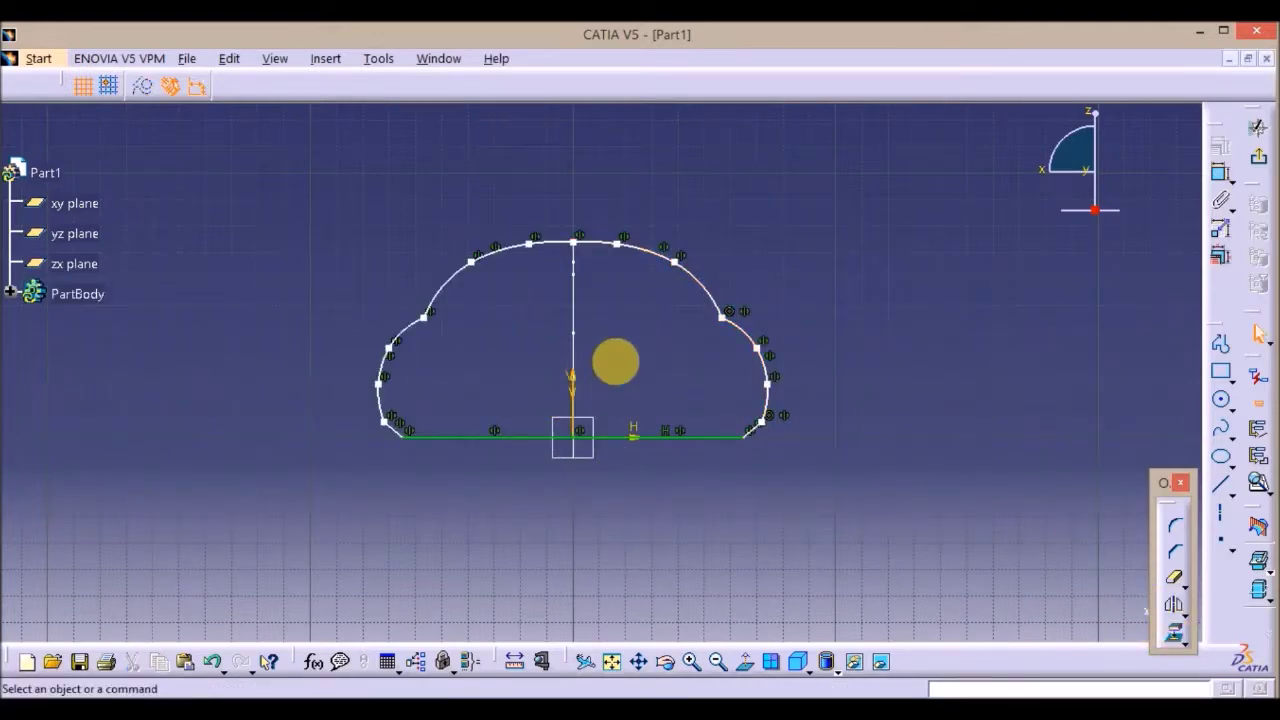
Check the mirrored back-view profile with Sketch Analysis and exit the sketch to the 3D part
click(378, 58)
click(500, 342)
click(492, 133)
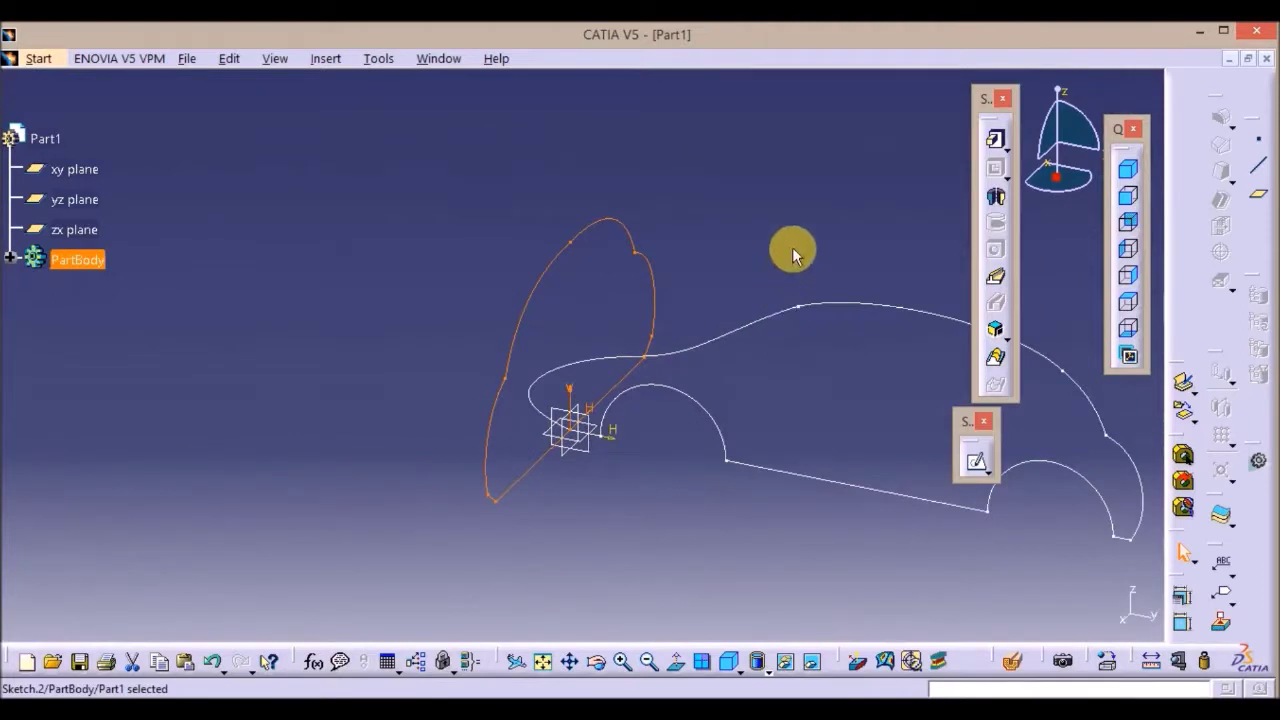
click(597, 228)
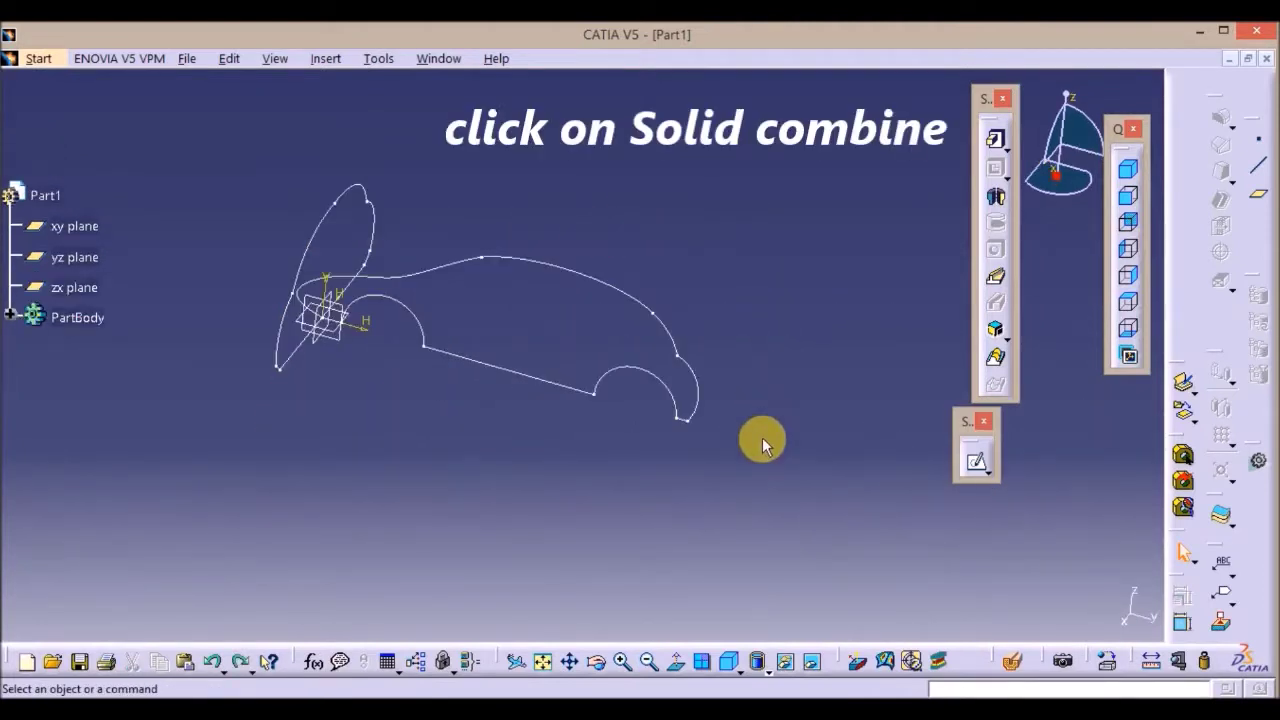
Create a Solid Combine from the back-view profile as first component and the side-view profile as second, both normal to profile
mouse_move(737, 434)
middle_down()
mouse_move(654, 409)
mouse_move(731, 455)
middle_up()
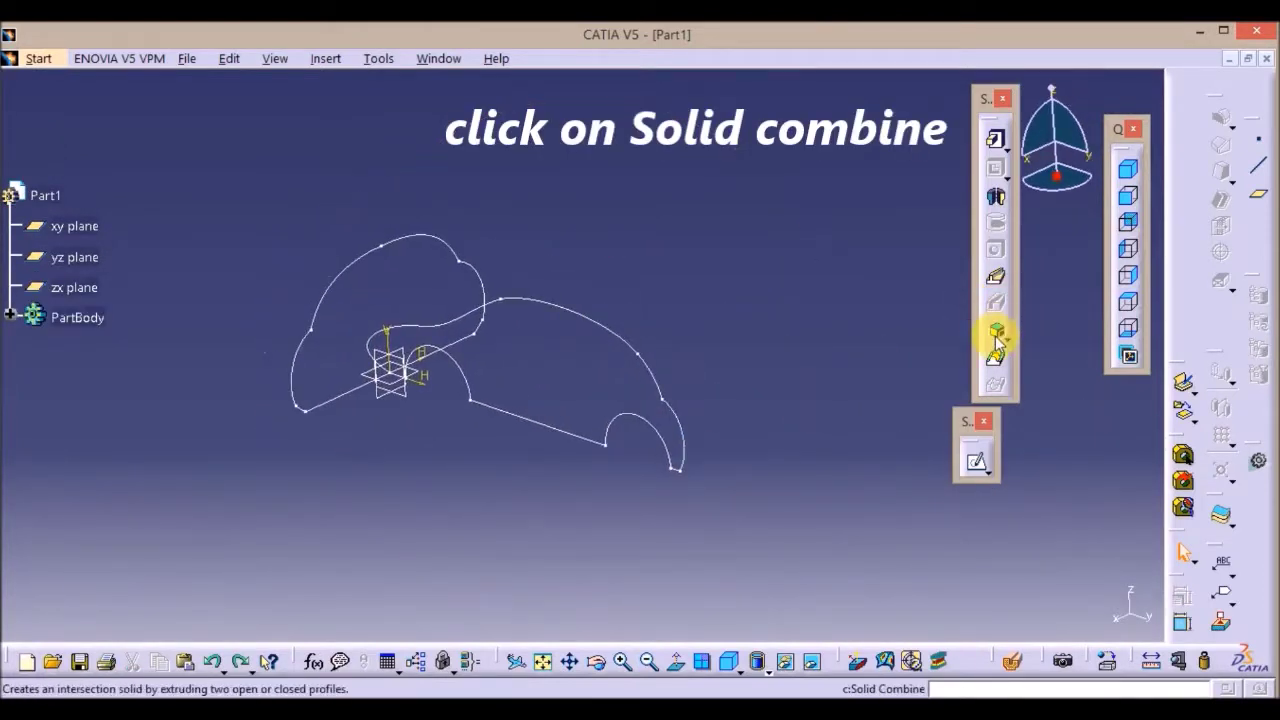
click(997, 342)
click(363, 253)
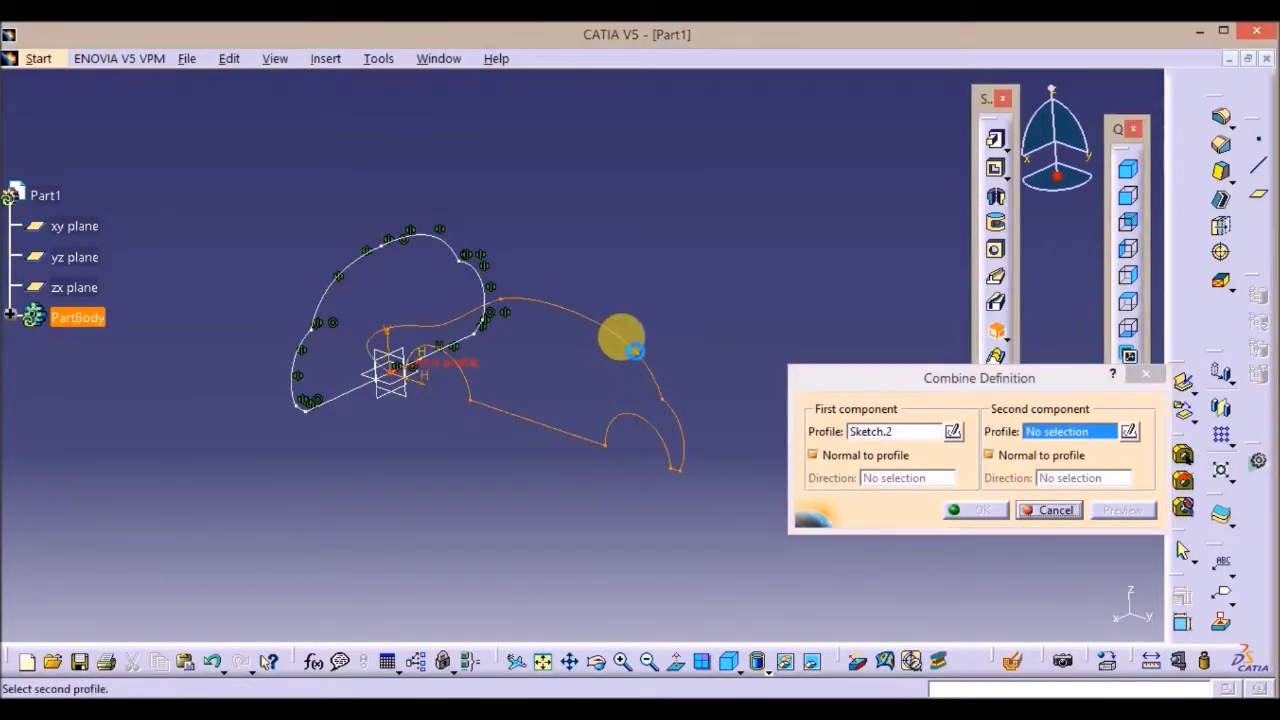
click(635, 350)
click(978, 510)
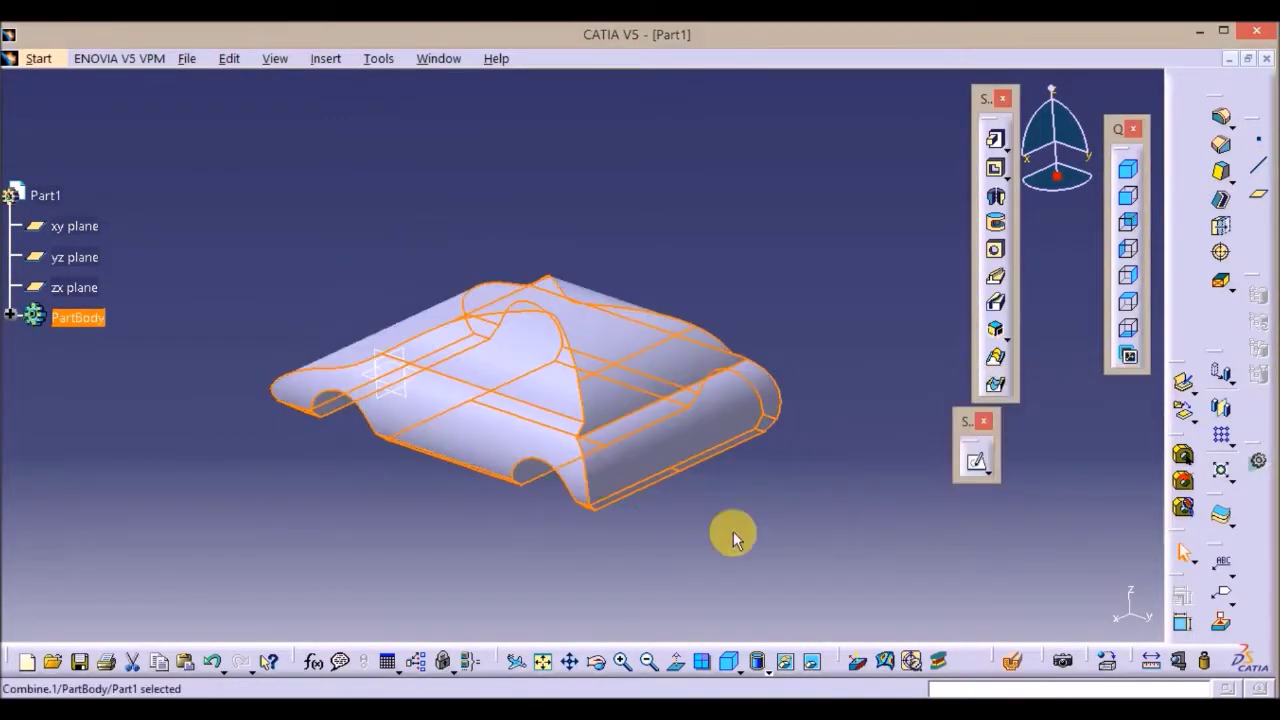
Shell the car body with 1 mm inside thickness, removing the two wheel-arch faces
middle_drag(429, 457, 590, 290)
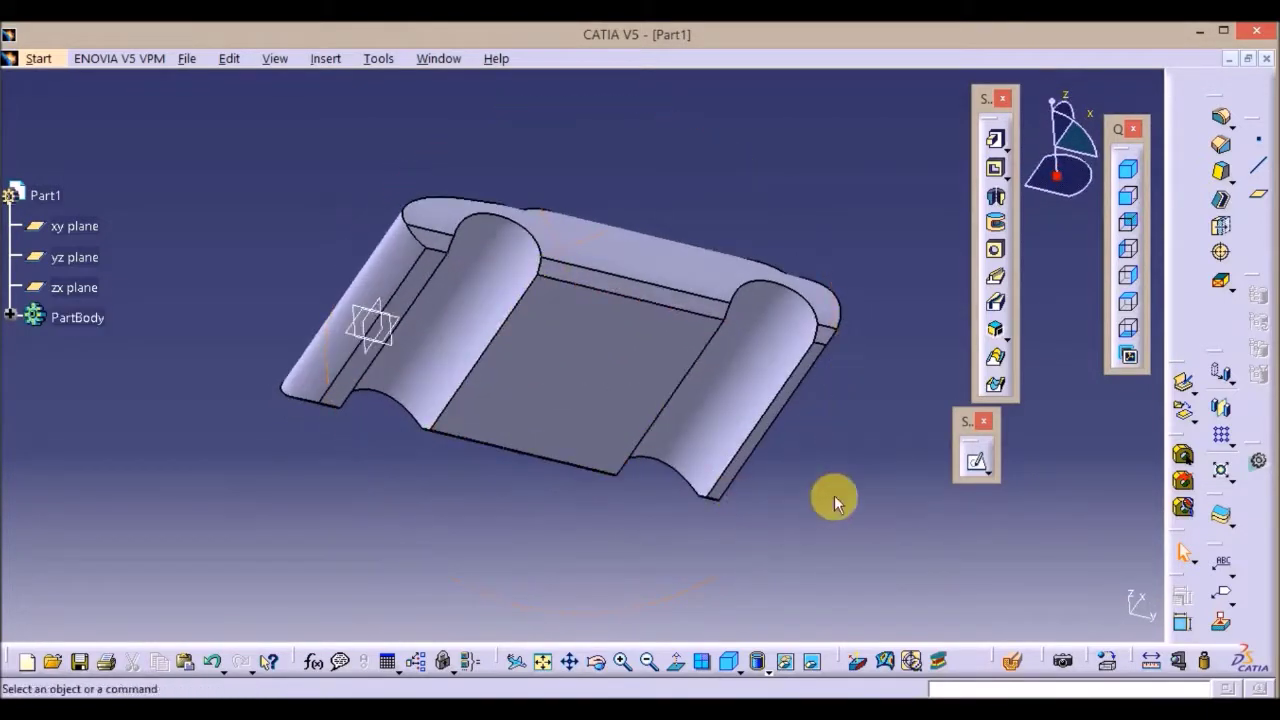
click(1219, 201)
click(750, 345)
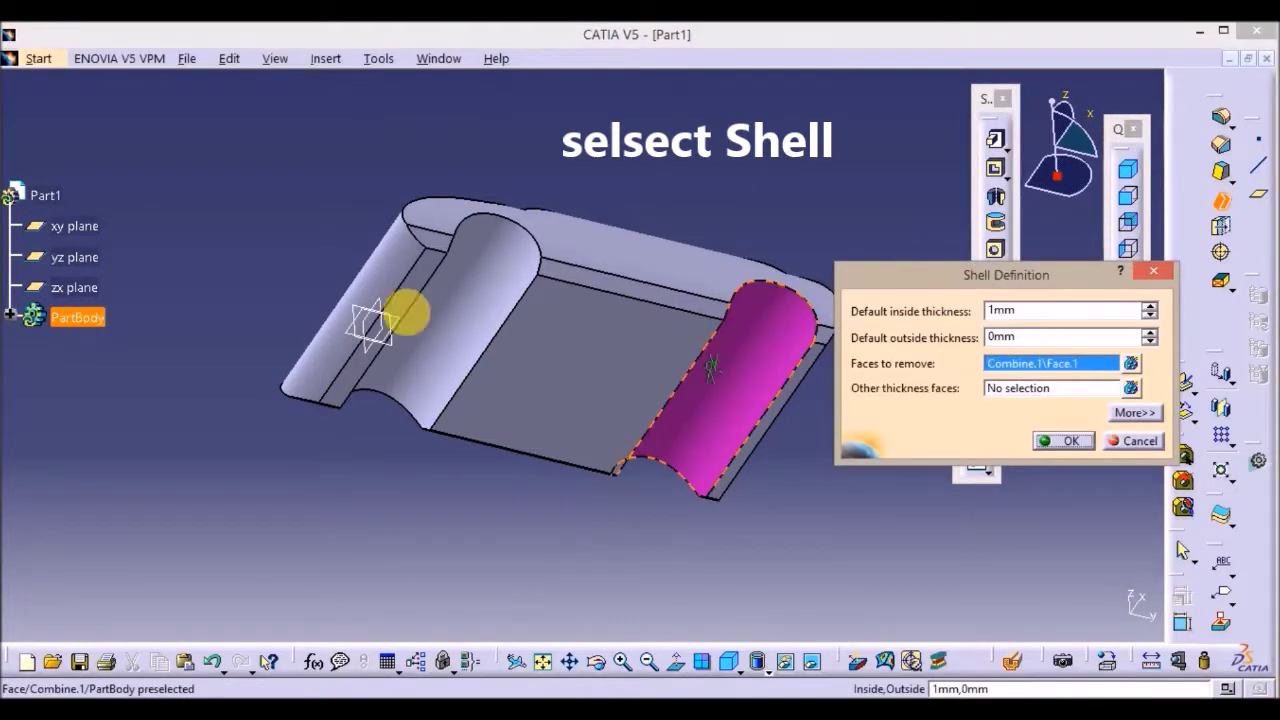
click(453, 304)
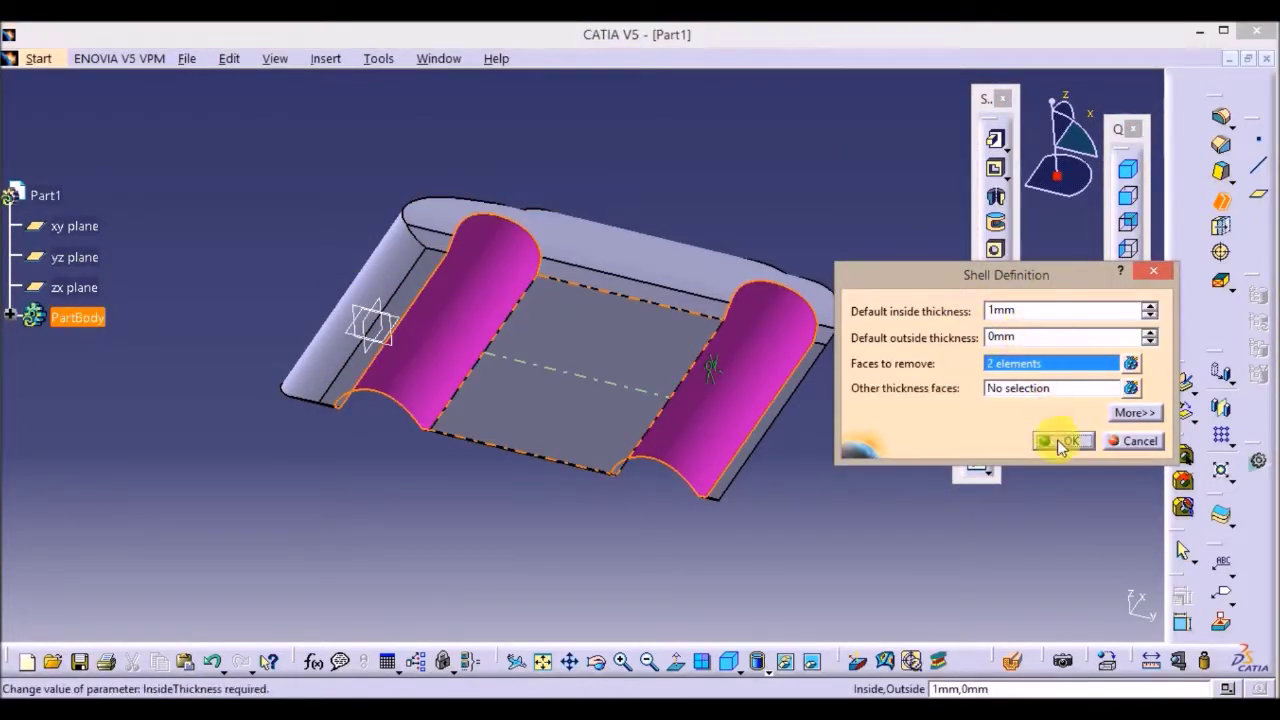
click(1064, 441)
Start a Pocket and open a new profile sketch for it on the yz plane, facing the car's side
middle_drag(676, 188, 694, 517)
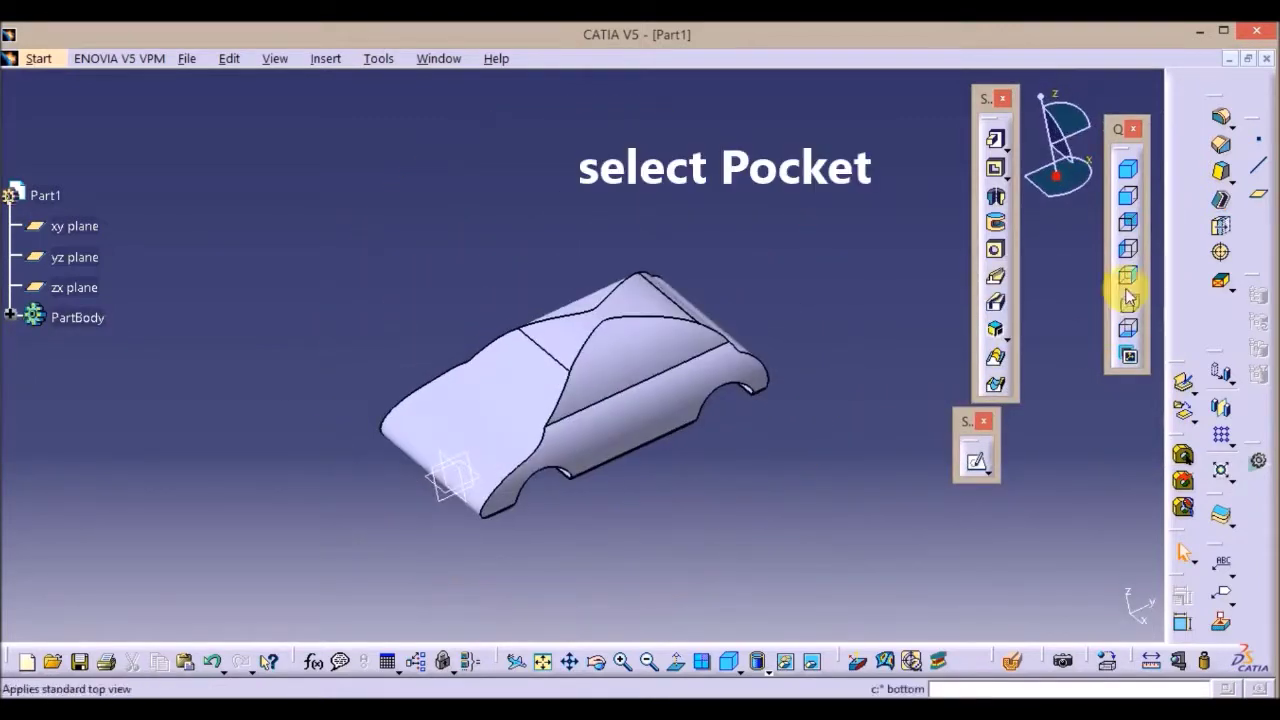
click(996, 170)
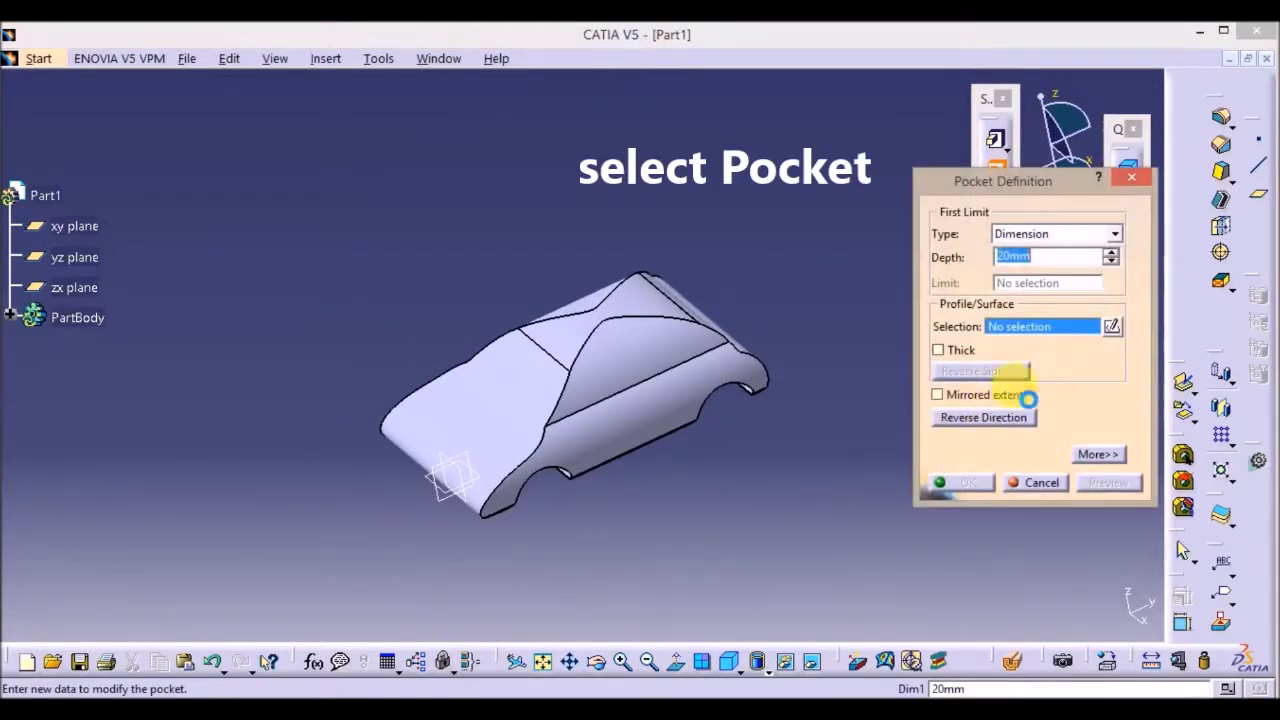
click(1110, 330)
mouse_move(686, 314)
middle_down()
mouse_move(620, 280)
mouse_move(470, 565)
middle_up()
click(420, 542)
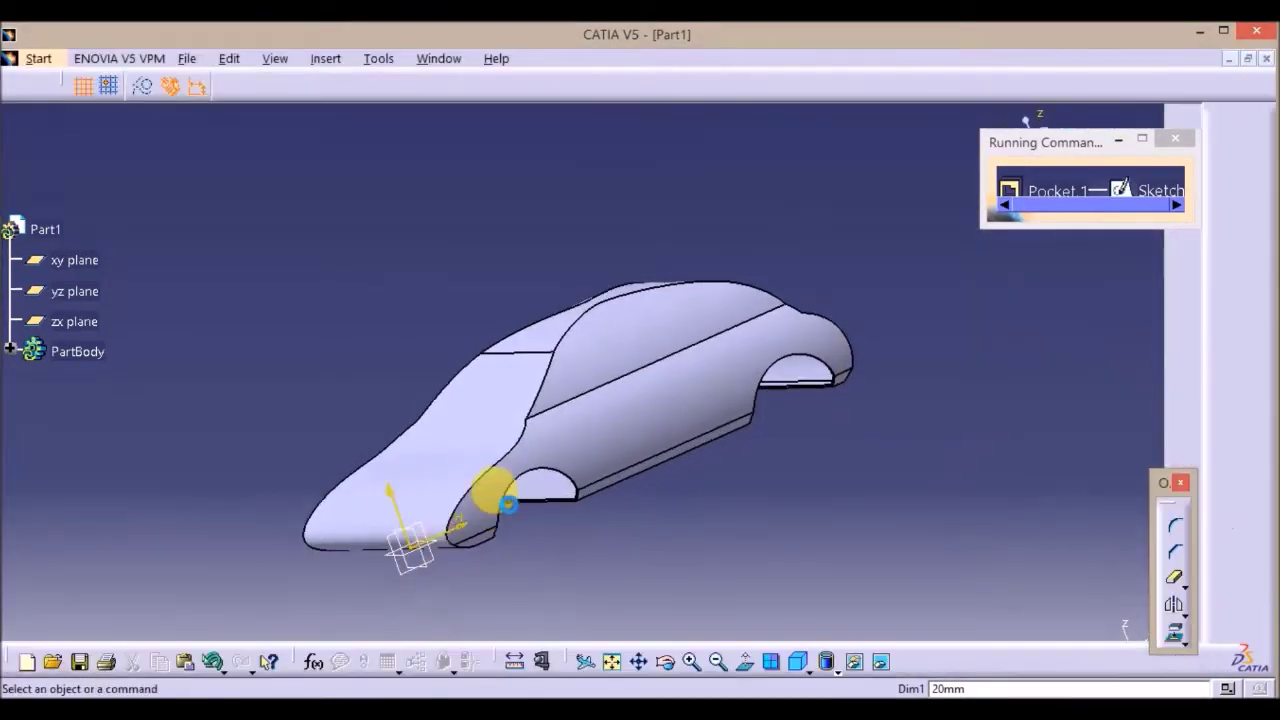
mouse_move(687, 450)
ctrl+middle_down()
mouse_move(780, 338)
mouse_move(812, 253)
ctrl+middle_up()
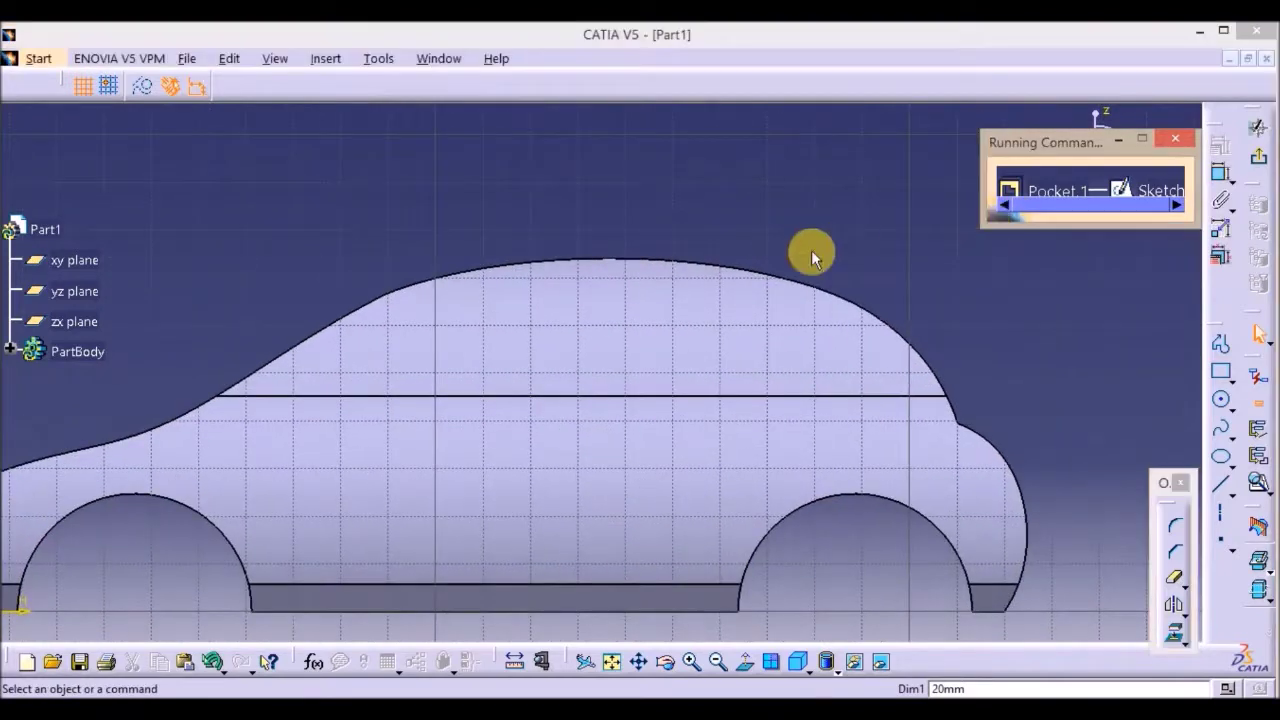
Draw a seven-point spline for the side window's upper edge, following just inside the roof outline from windshield to rear
click(1220, 432)
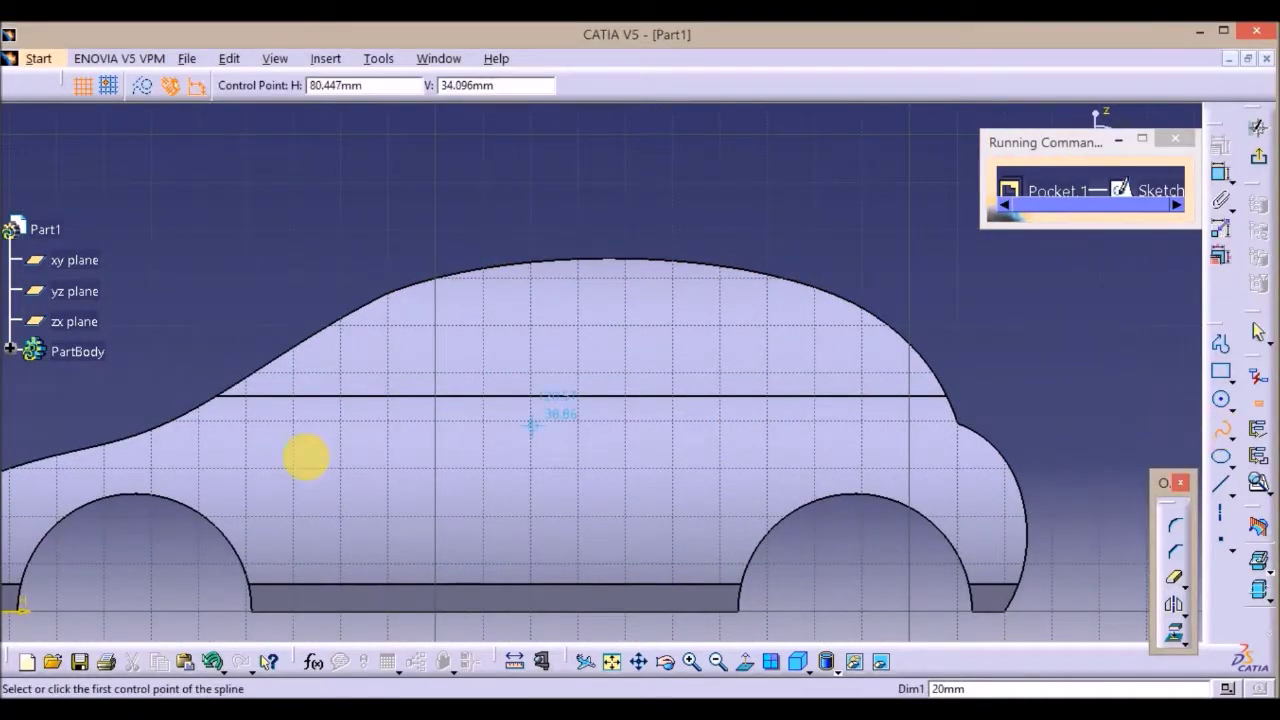
click(264, 421)
click(411, 308)
click(766, 308)
click(843, 344)
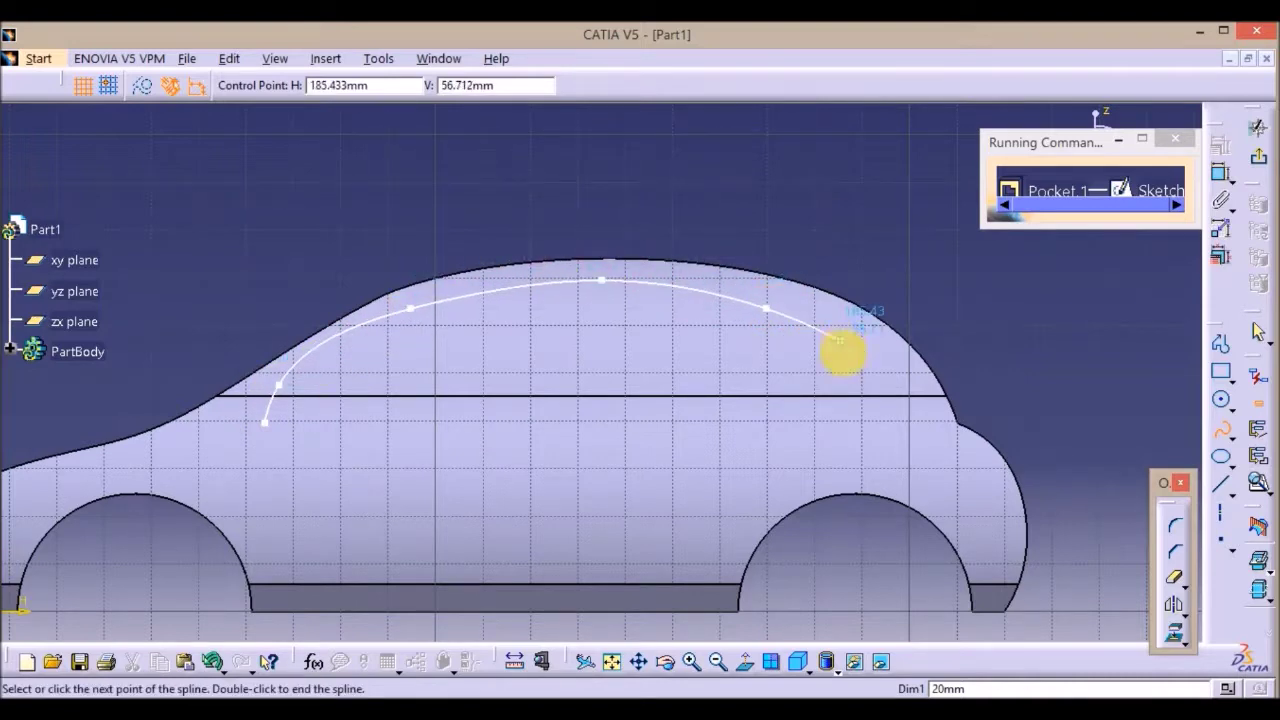
double_click(843, 405)
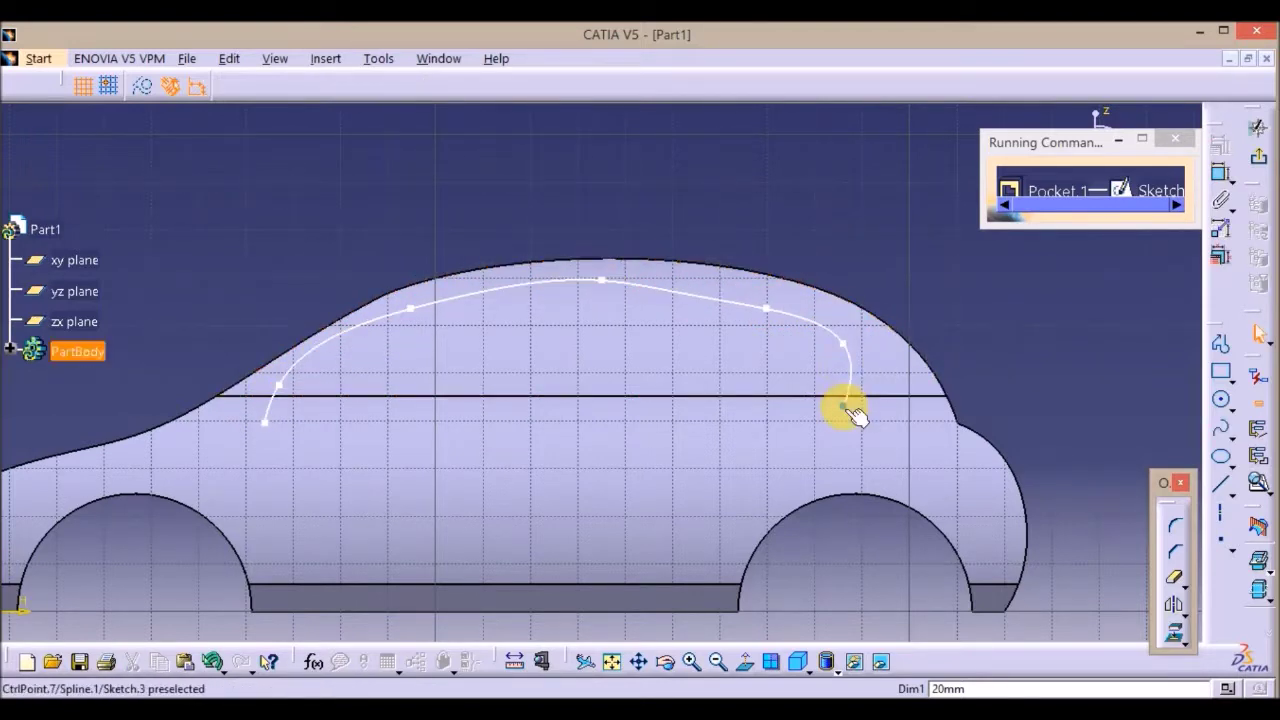
Adjust the window spline's end points and intermediate control points so it runs smoothly parallel to the roof outline
drag(869, 400, 873, 388)
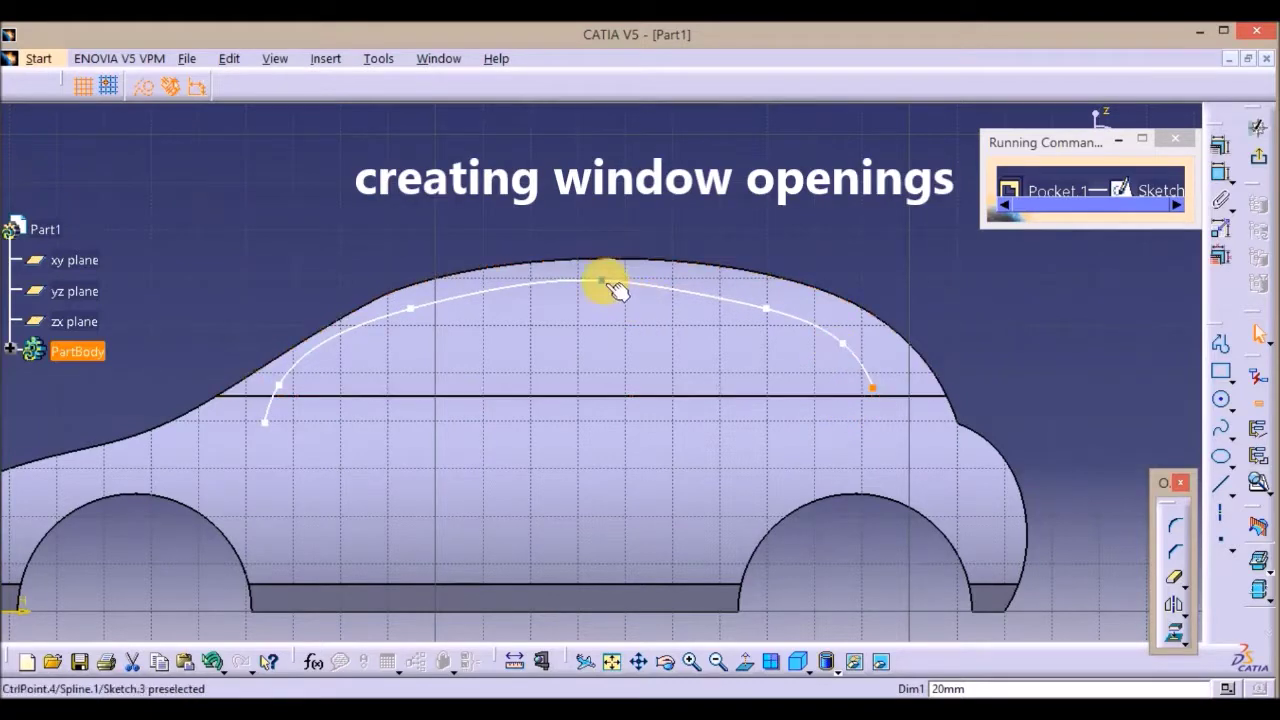
drag(781, 320, 765, 307)
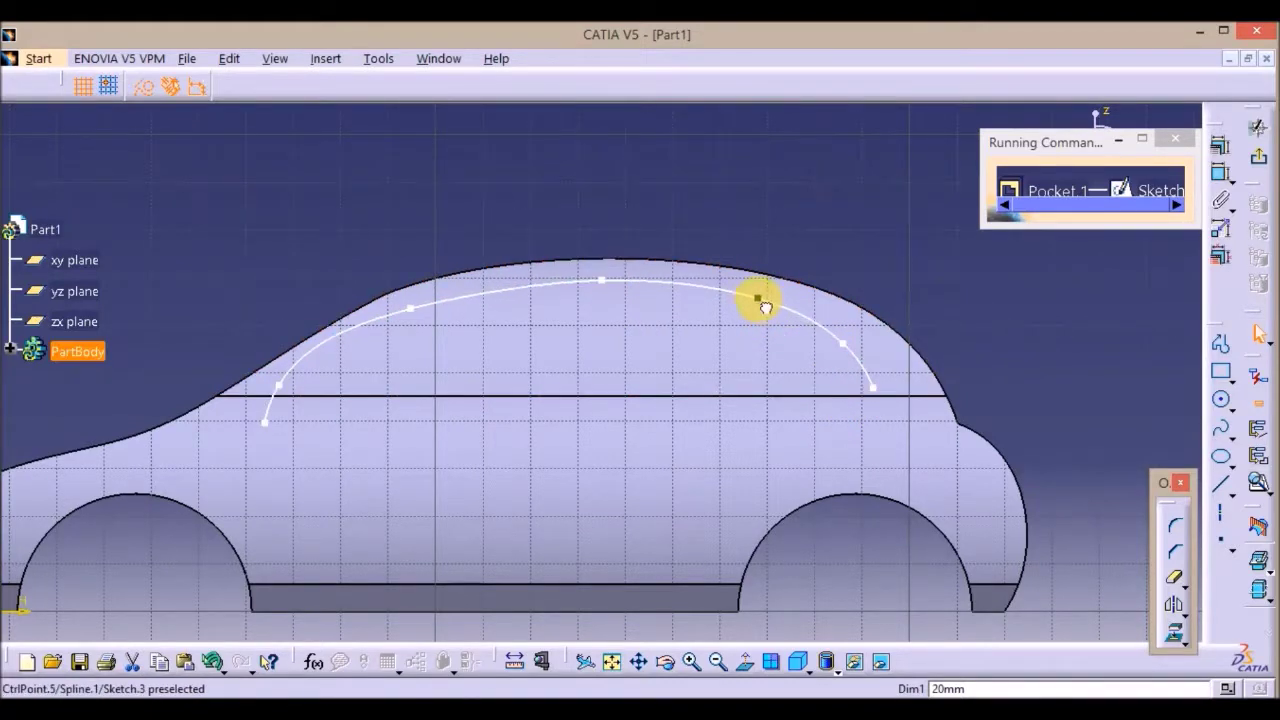
click(756, 300)
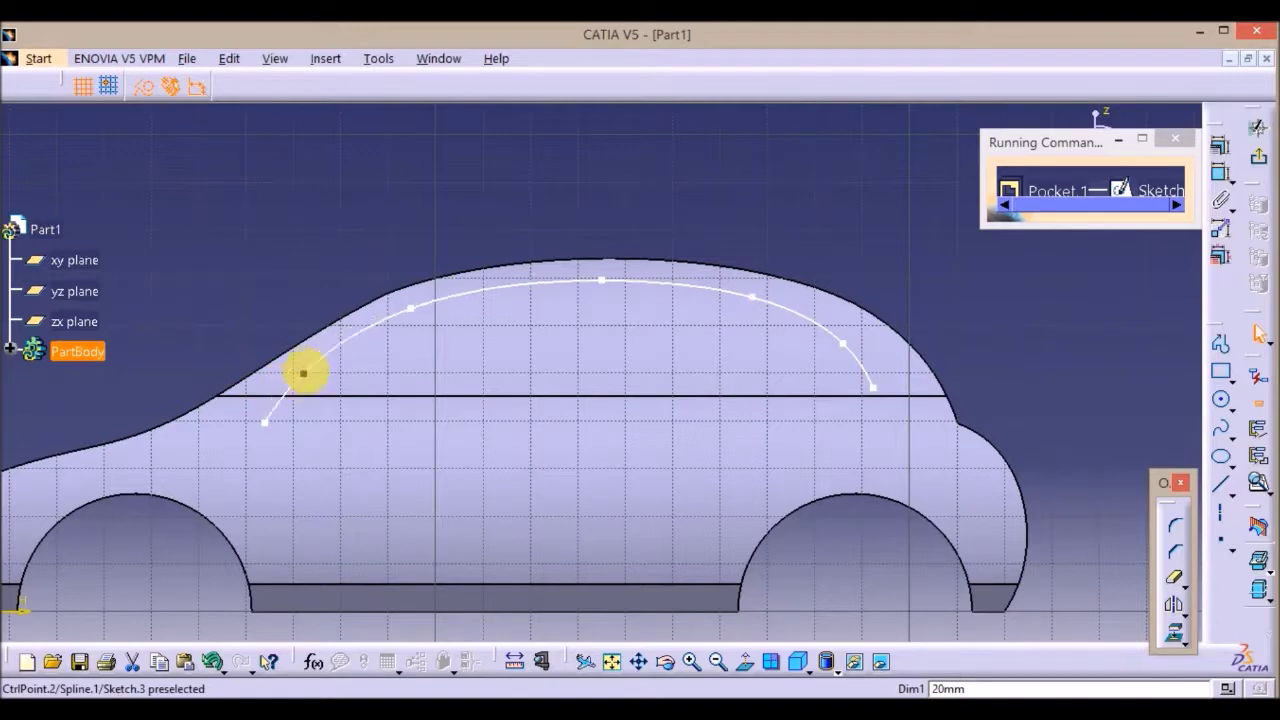
click(311, 366)
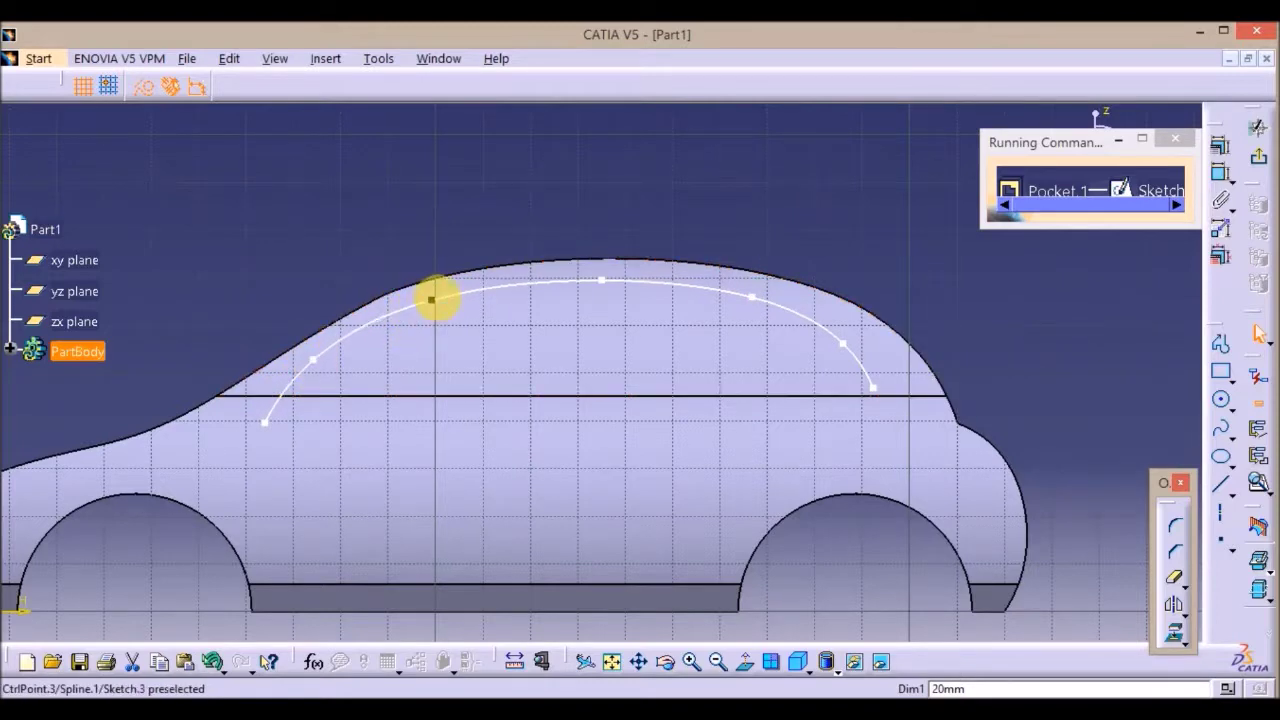
click(452, 300)
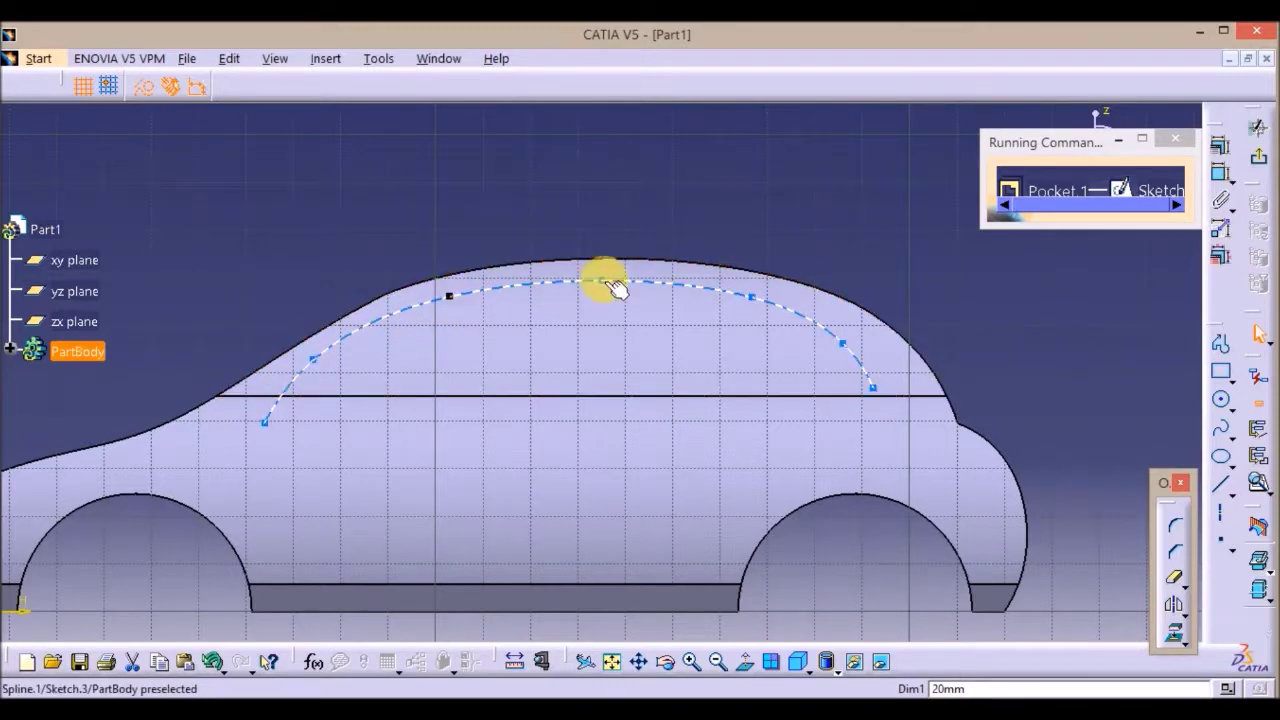
click(257, 415)
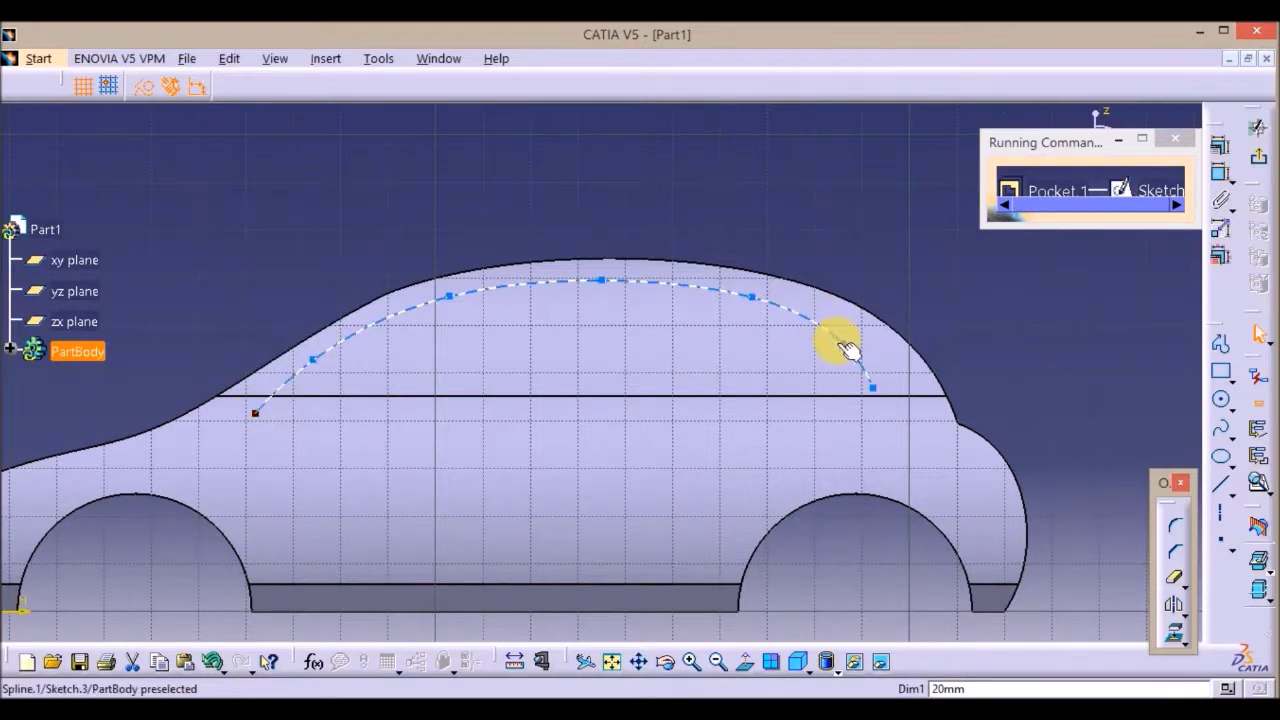
Close the window outline with a four-point lower spline between the upper spline's ends, and raise its front middle control point slightly
click(1221, 428)
click(257, 413)
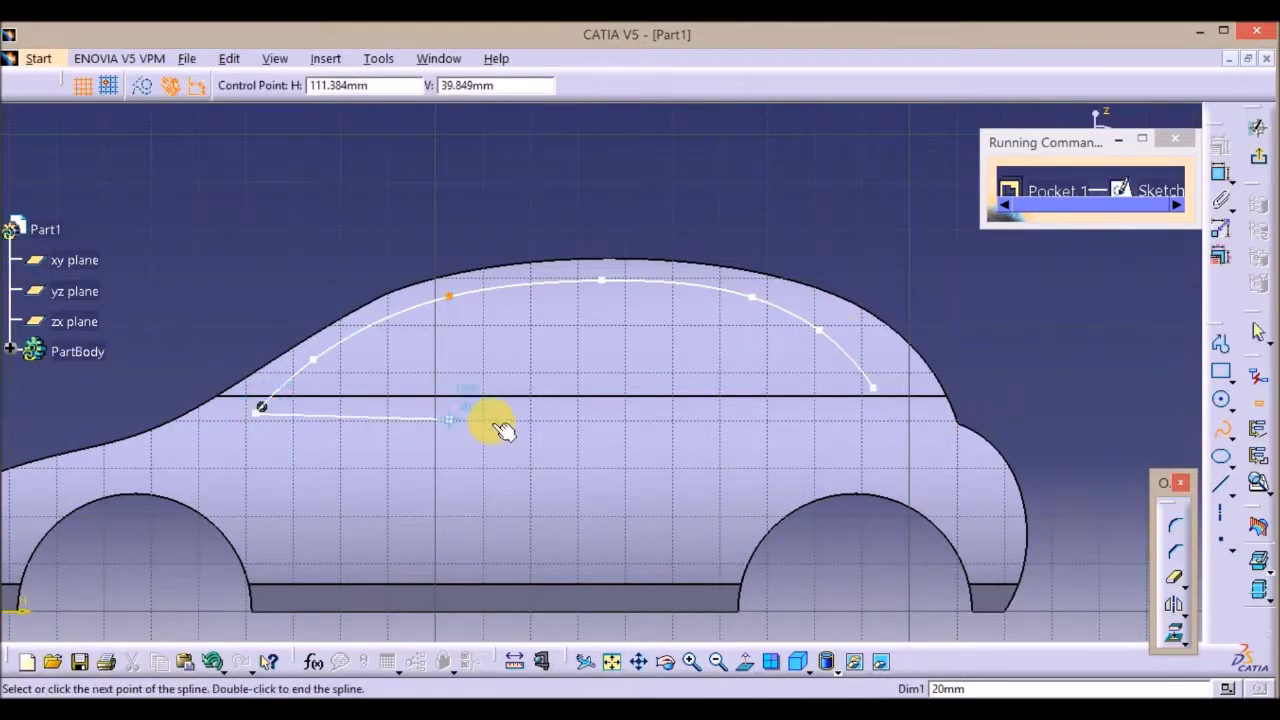
click(488, 421)
click(694, 388)
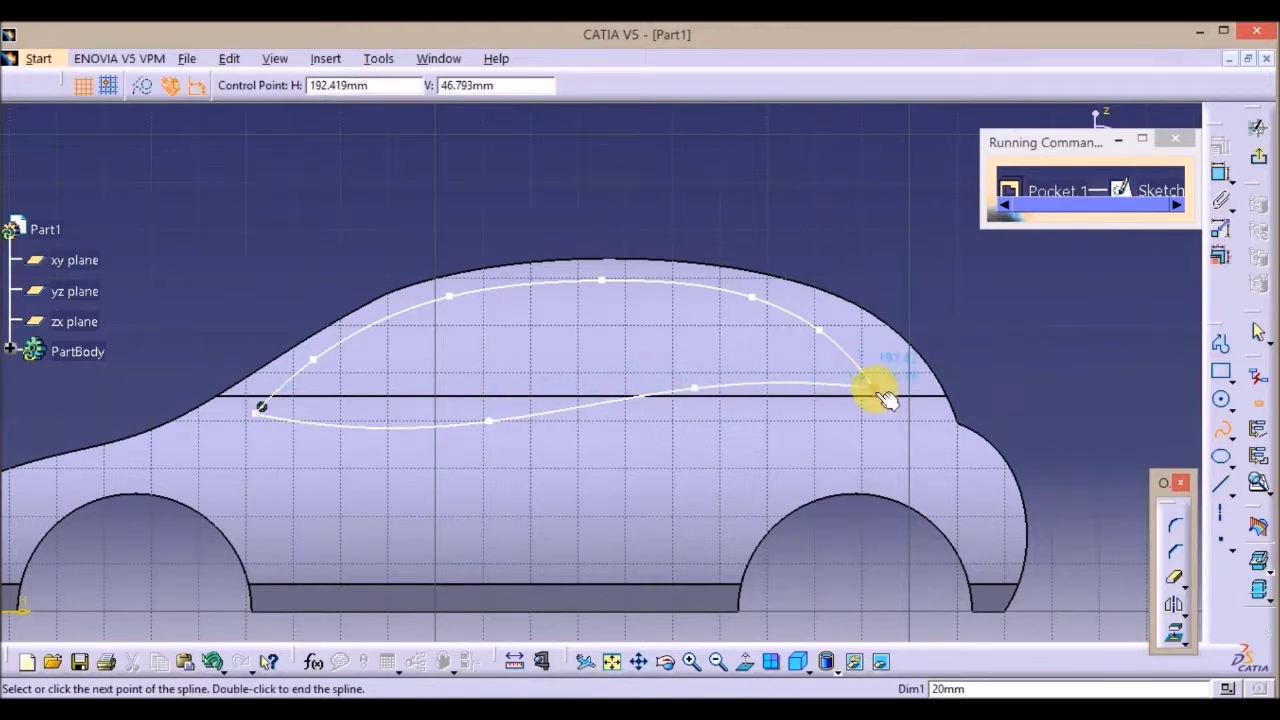
double_click(876, 386)
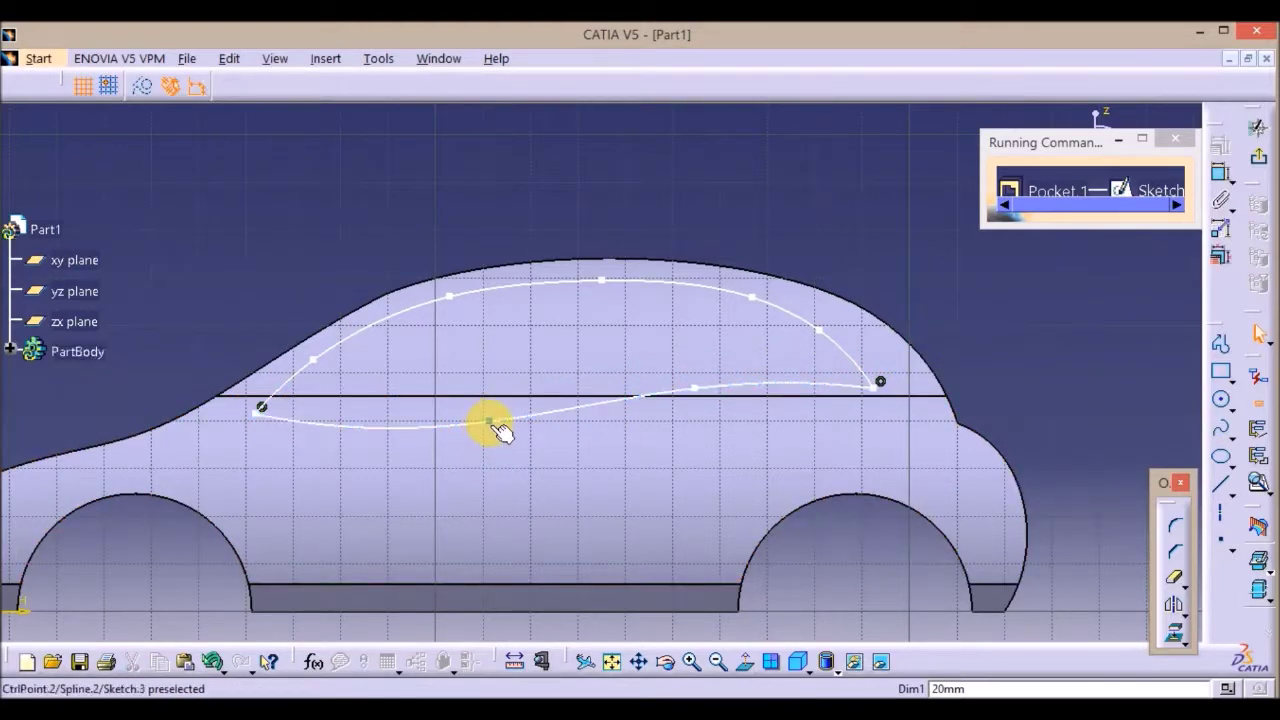
drag(488, 421, 472, 412)
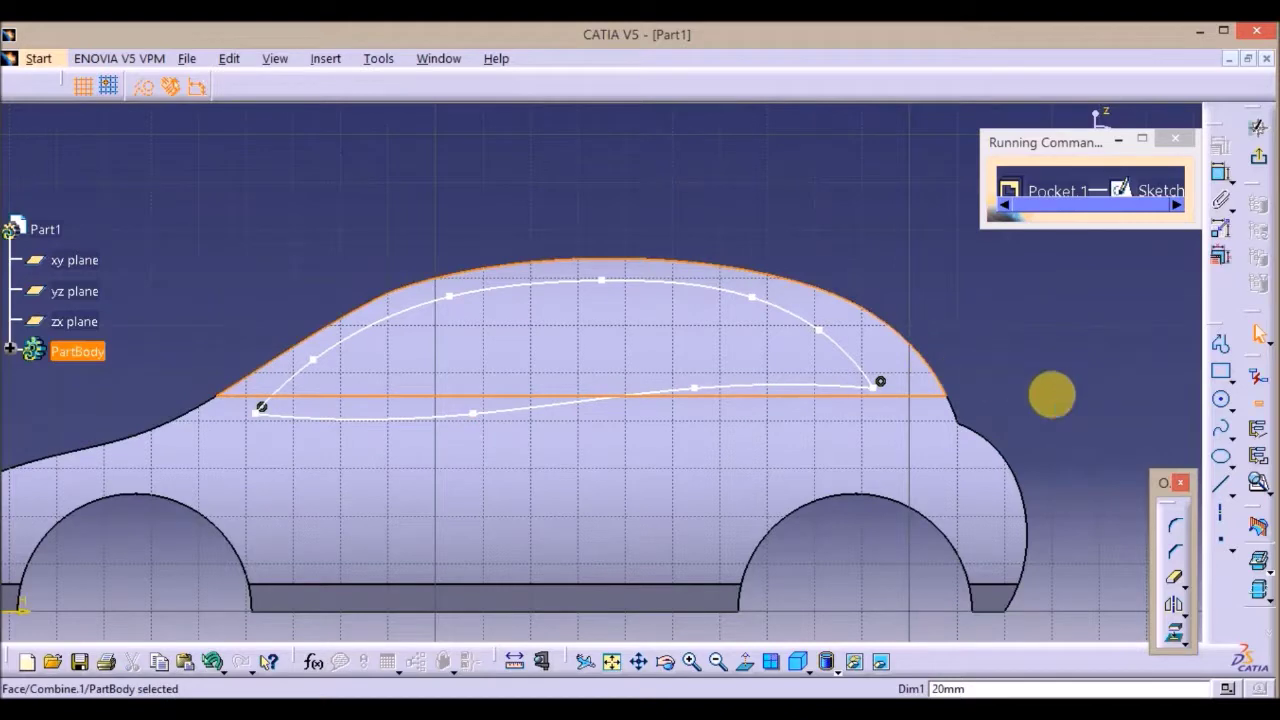
Draw two three-point splines between the upper and lower window curves as the door pillar's edges, straightening the front one with its middle control point
click(1225, 433)
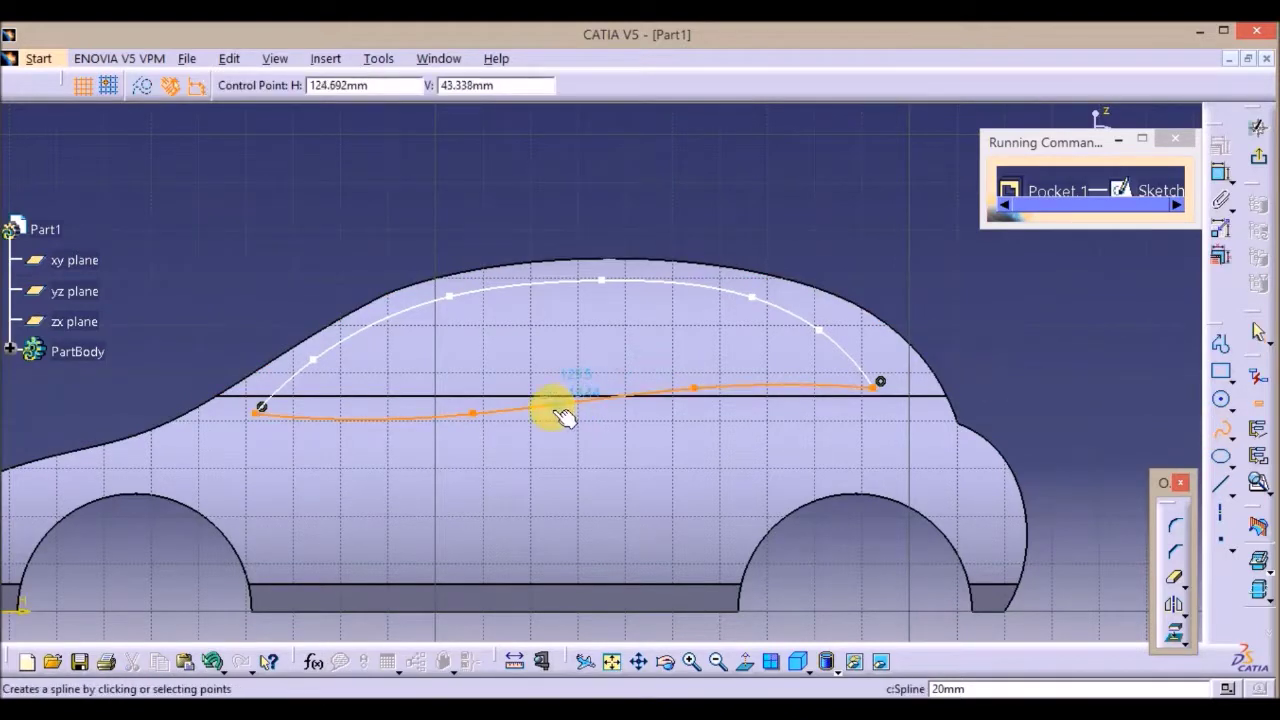
click(558, 397)
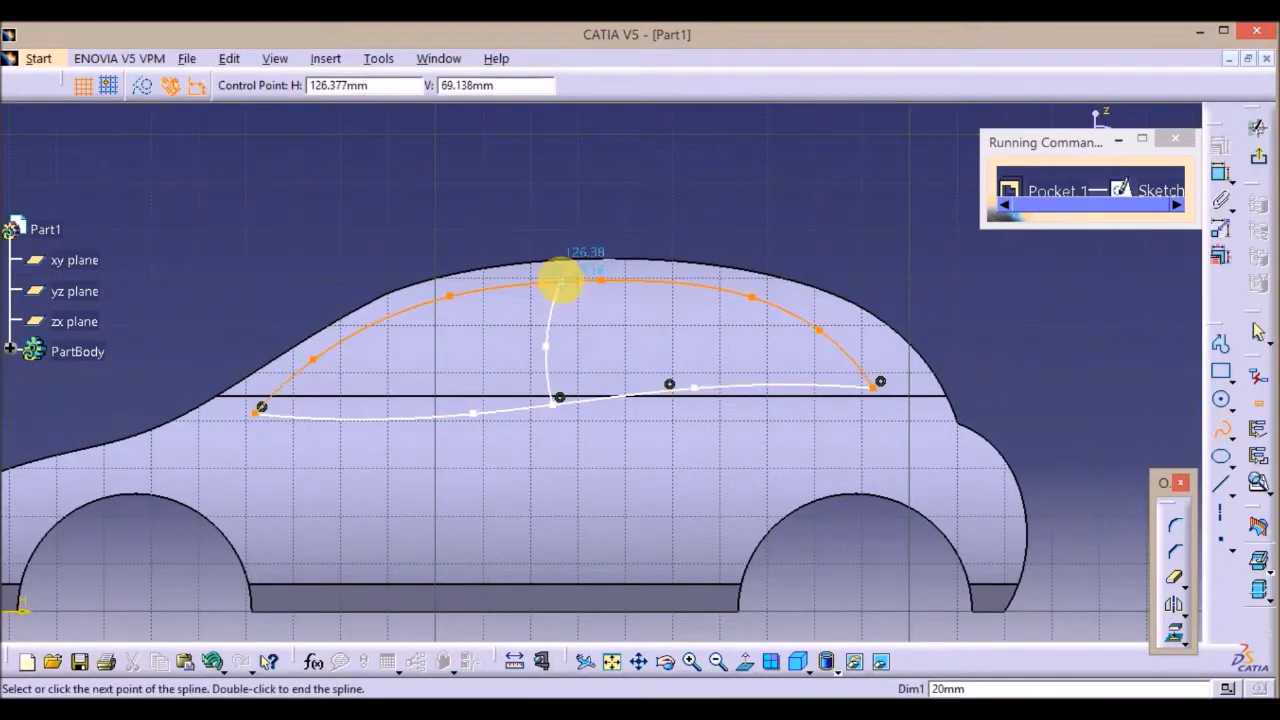
double_click(566, 277)
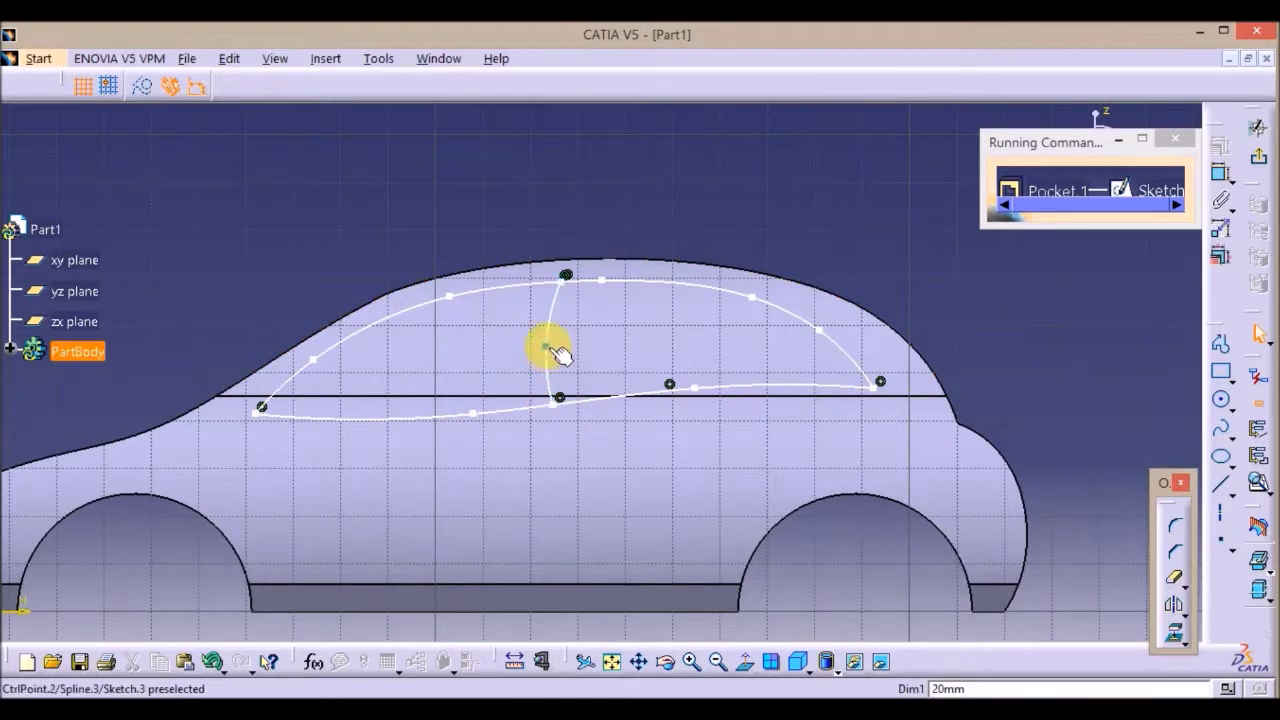
click(546, 346)
click(1143, 453)
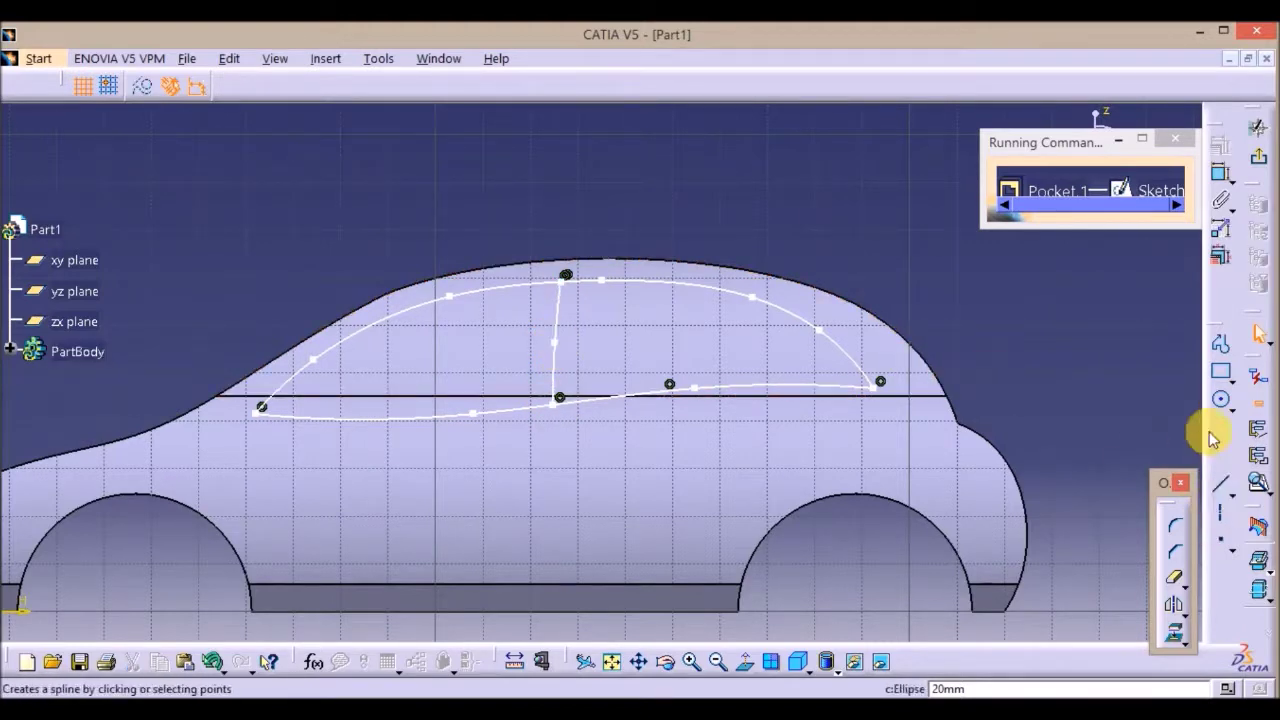
click(580, 275)
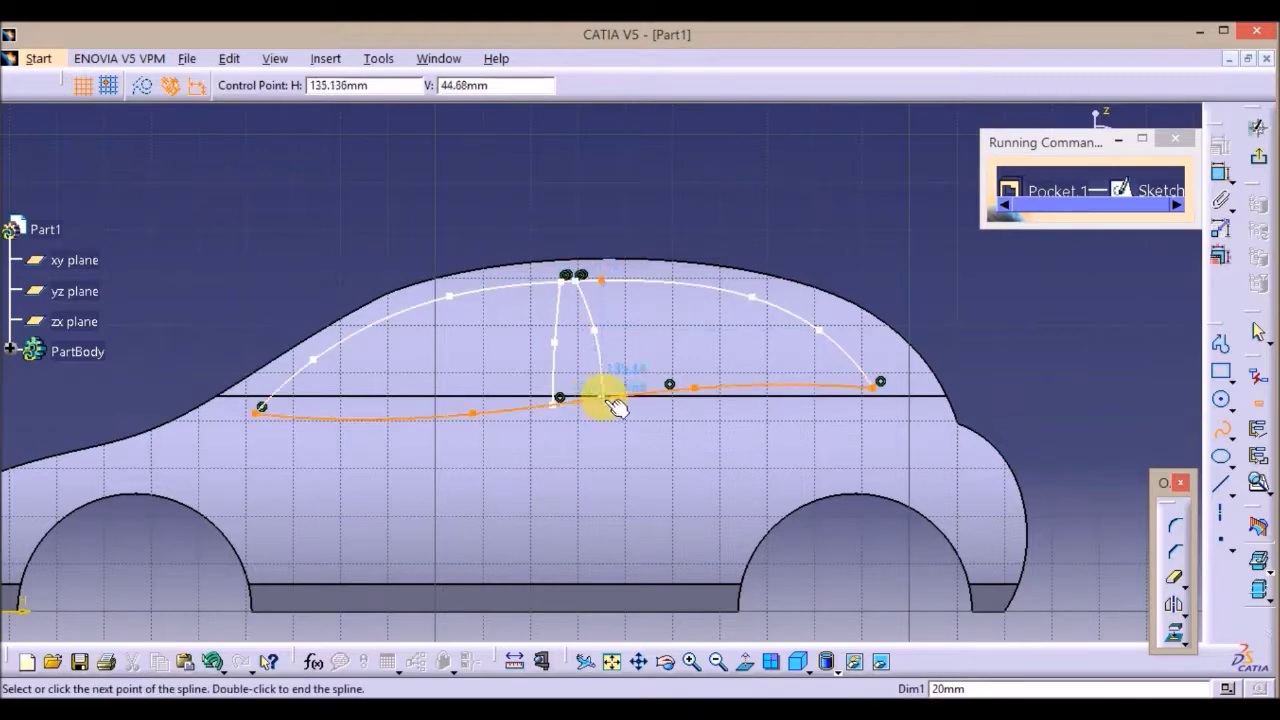
double_click(601, 397)
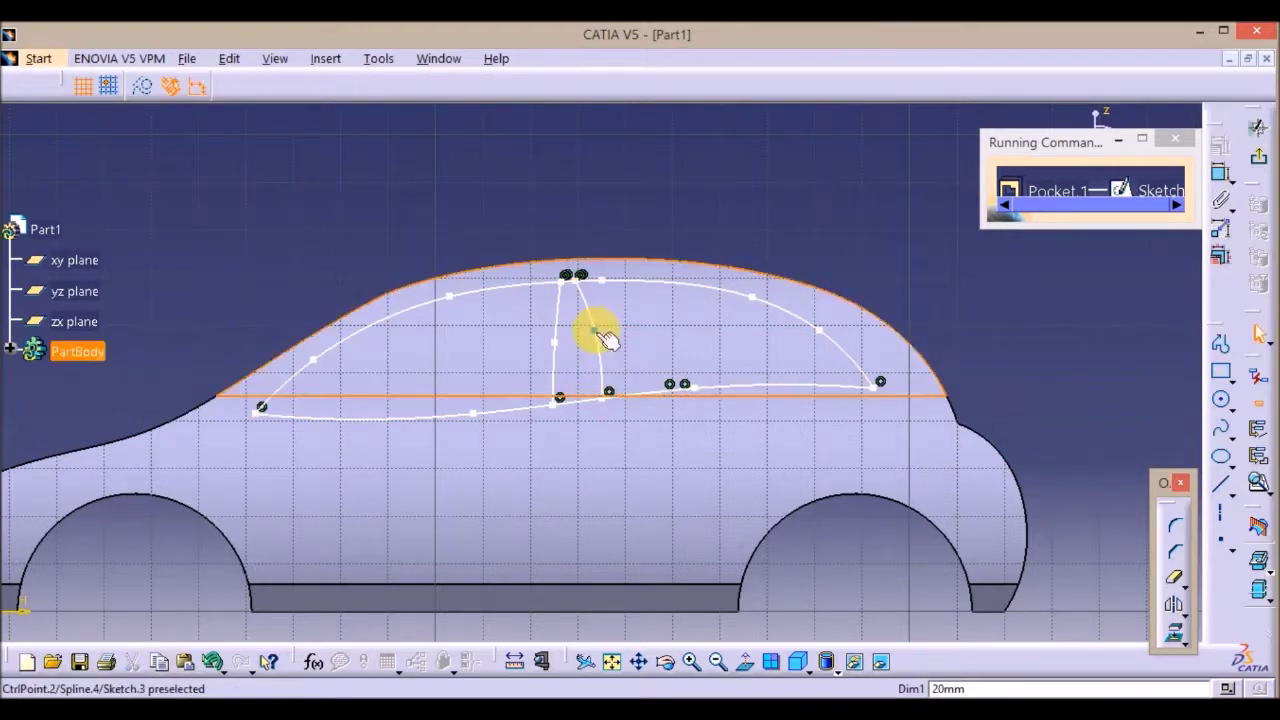
Trim away the upper and lower window curve segments between the two pillar splines and exit the sketch
mouse_move(651, 360)
ctrl+middle_down()
mouse_move(633, 266)
mouse_move(650, 218)
mouse_move(685, 424)
ctrl+middle_up()
click(649, 274)
click(1174, 578)
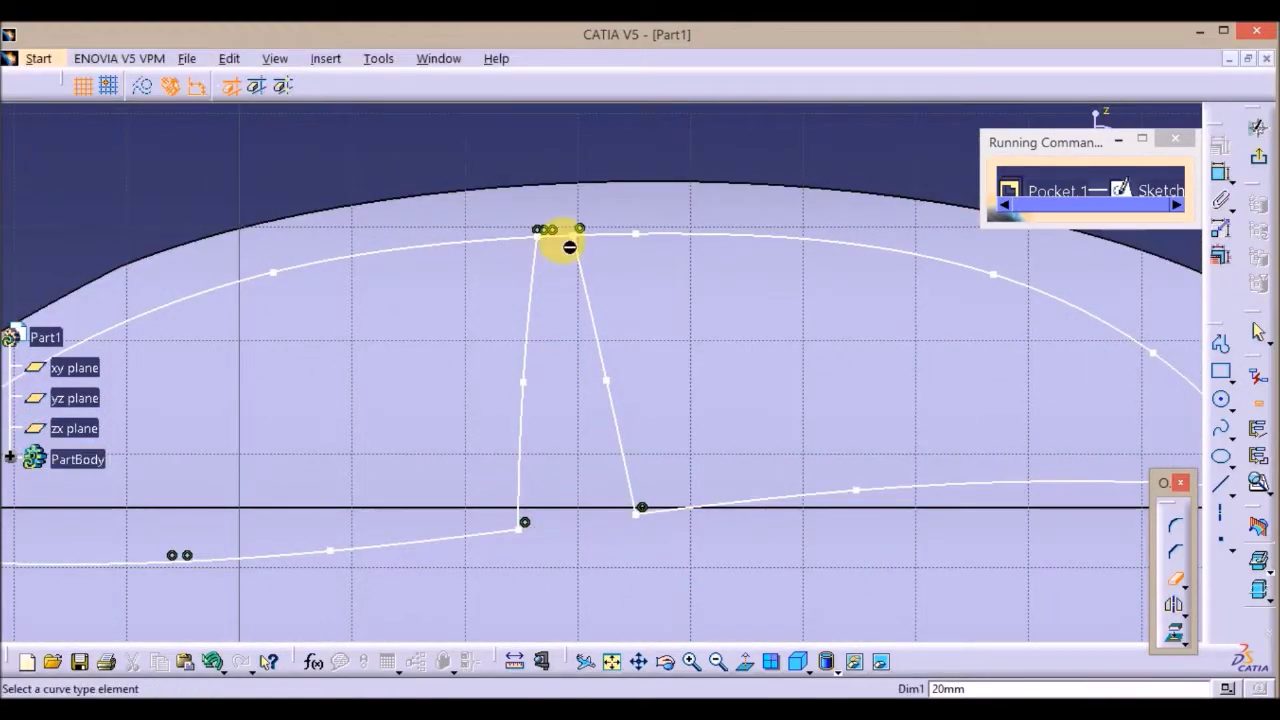
scroll(660, 366, down, 5)
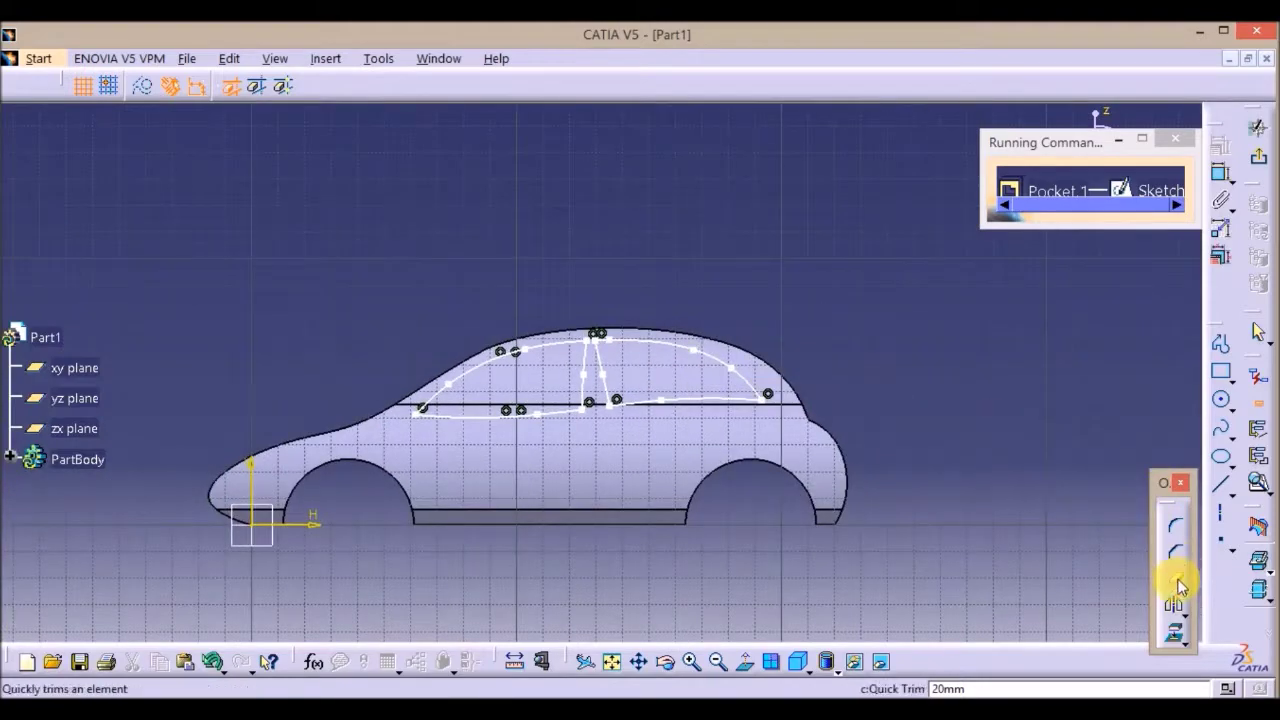
click(1178, 586)
ctrl+middle_drag(838, 350, 823, 295)
mouse_move(610, 179)
middle_down()
mouse_move(598, 168)
mouse_move(598, 300)
mouse_move(656, 404)
mouse_move(676, 392)
middle_up()
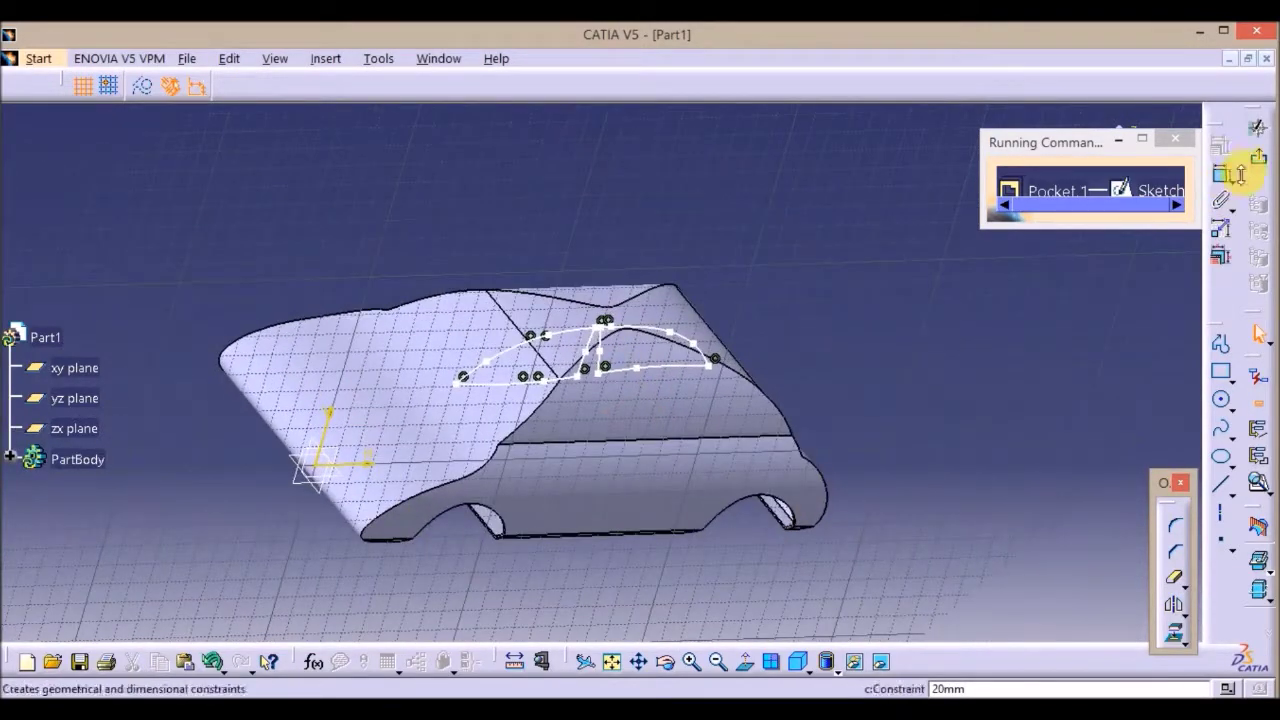
click(1259, 160)
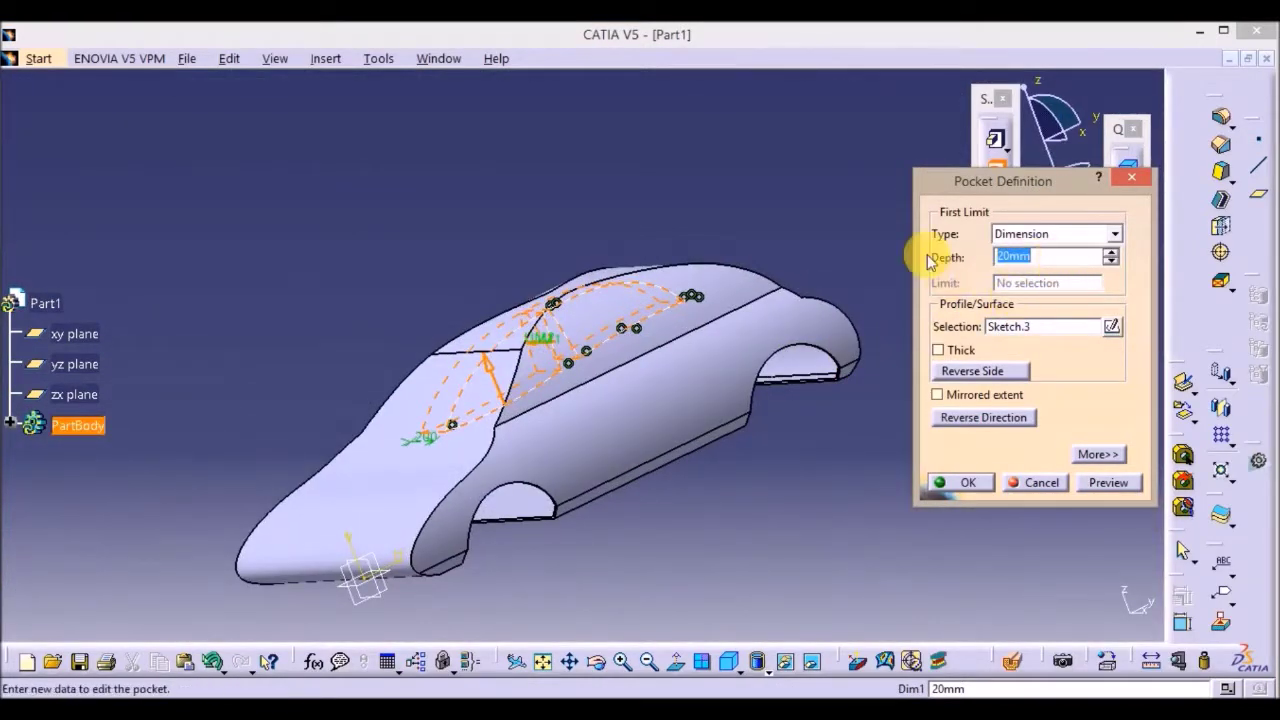
Set the side window pocket's depth to 150 mm
text(150)
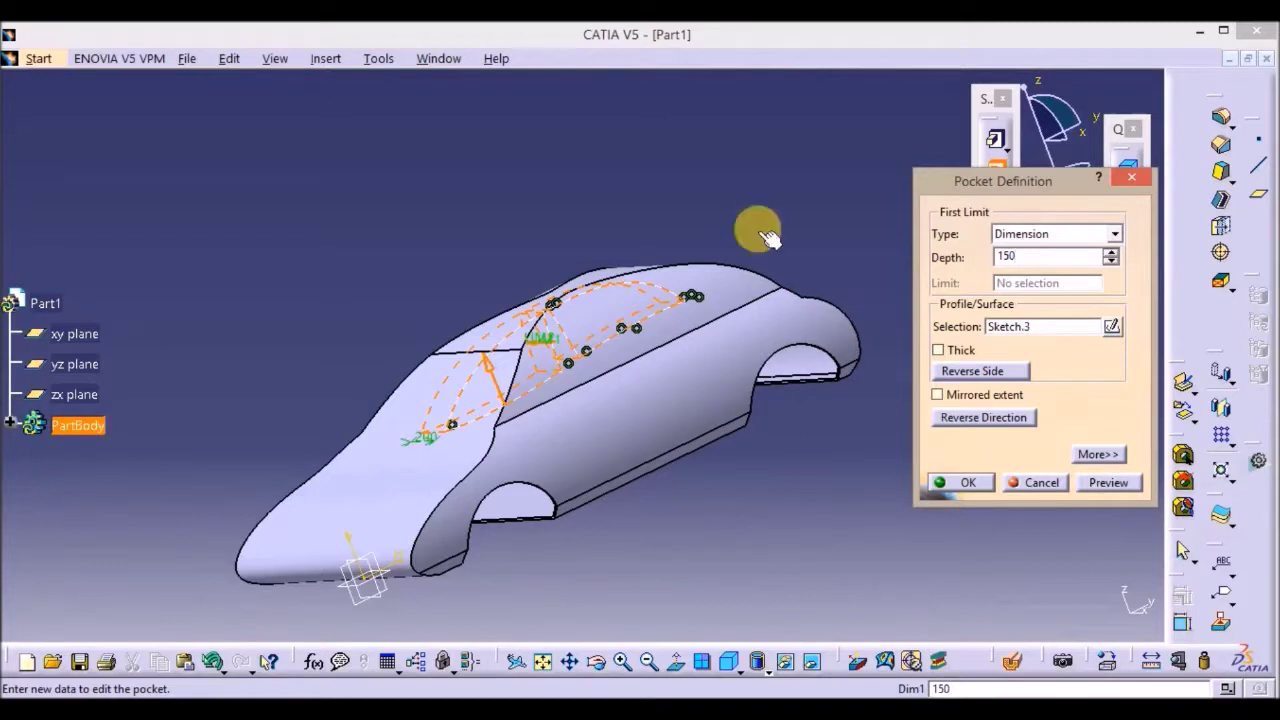
key(Return)
middle_drag(604, 287, 906, 336)
Set the pocket depth to 100 mm with mirrored extent and cut the window openings through both sides of the car
drag(1063, 257, 940, 258)
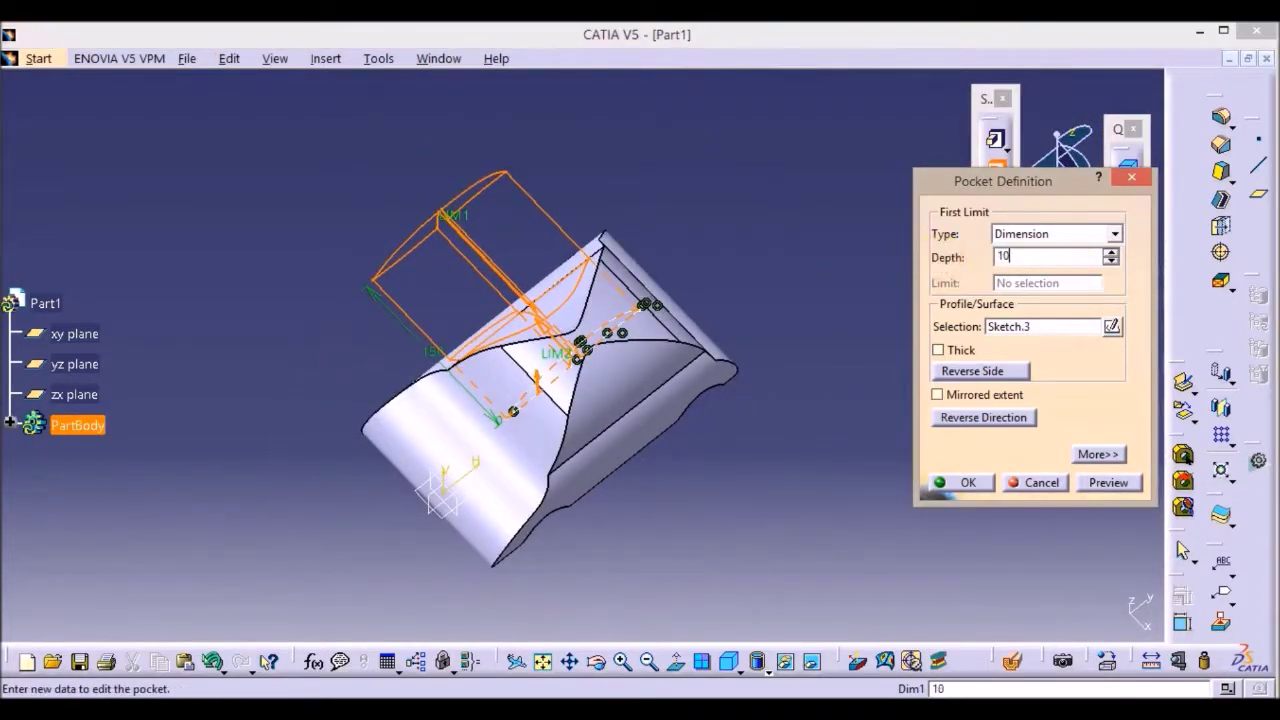
text(100)
click(787, 362)
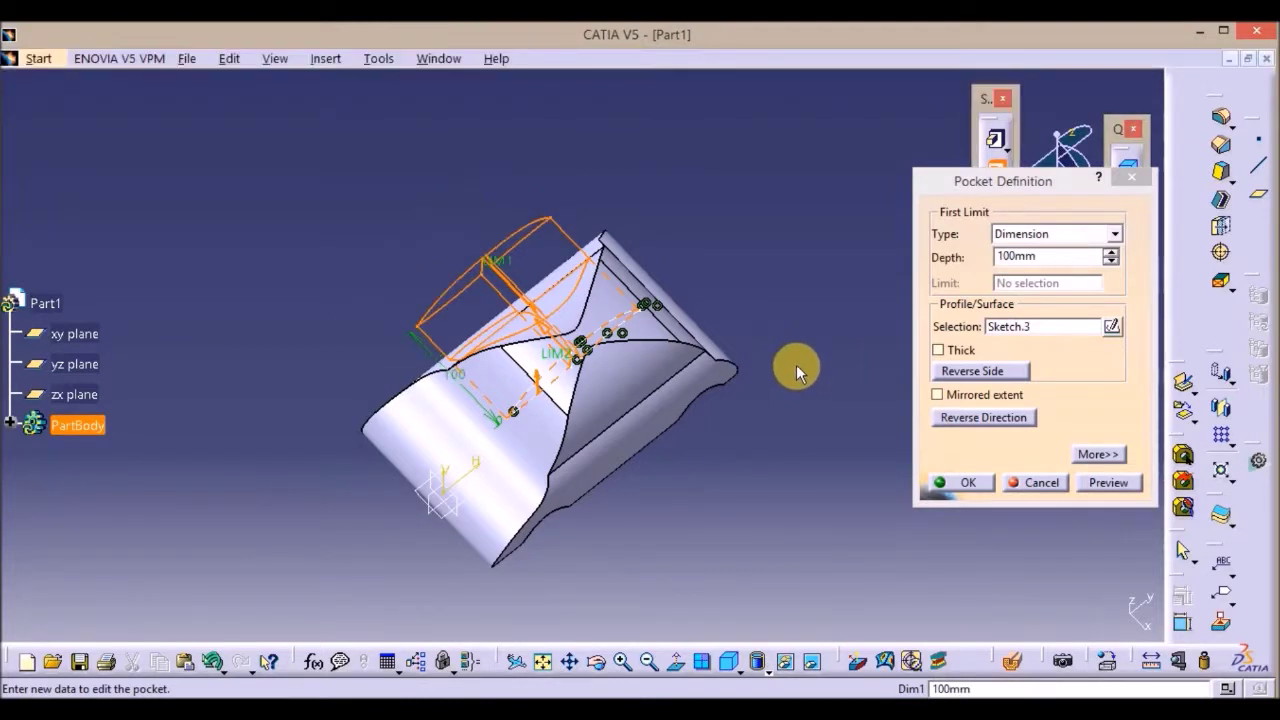
click(938, 395)
click(966, 483)
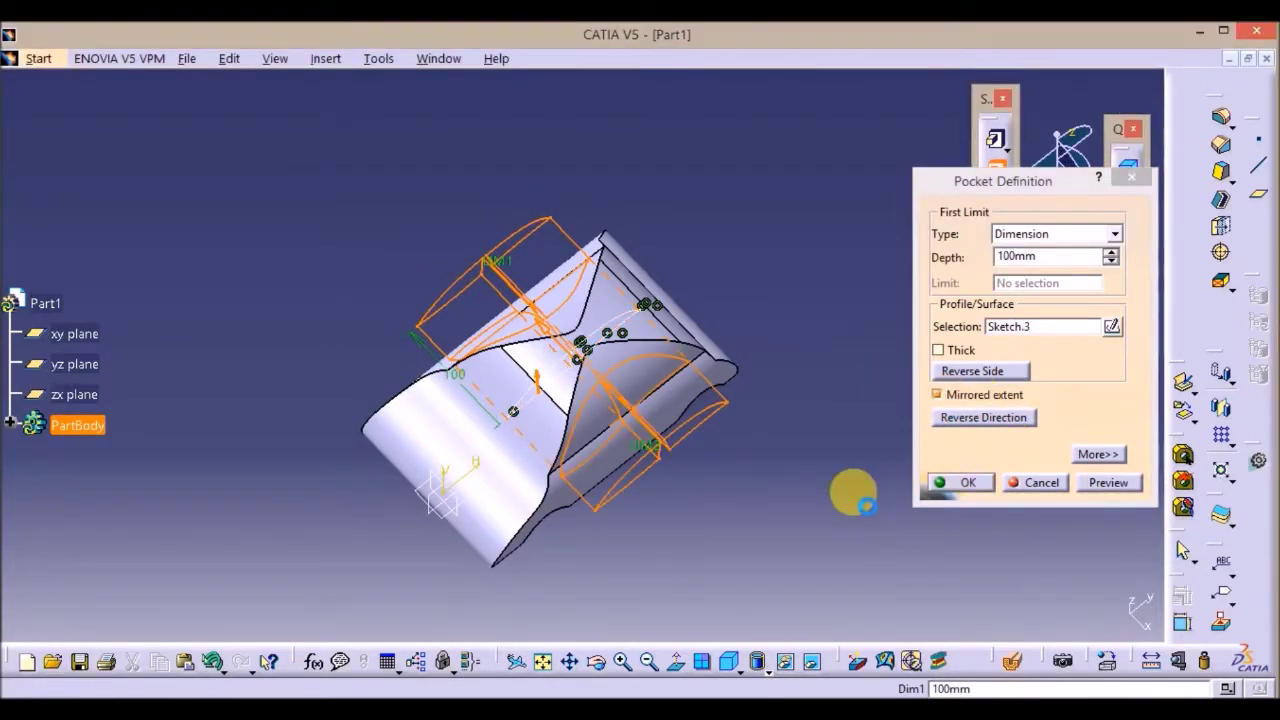
click(748, 538)
Open a new sketch on the zx plane and flip the view to face the car's front
middle_drag(694, 517, 760, 275)
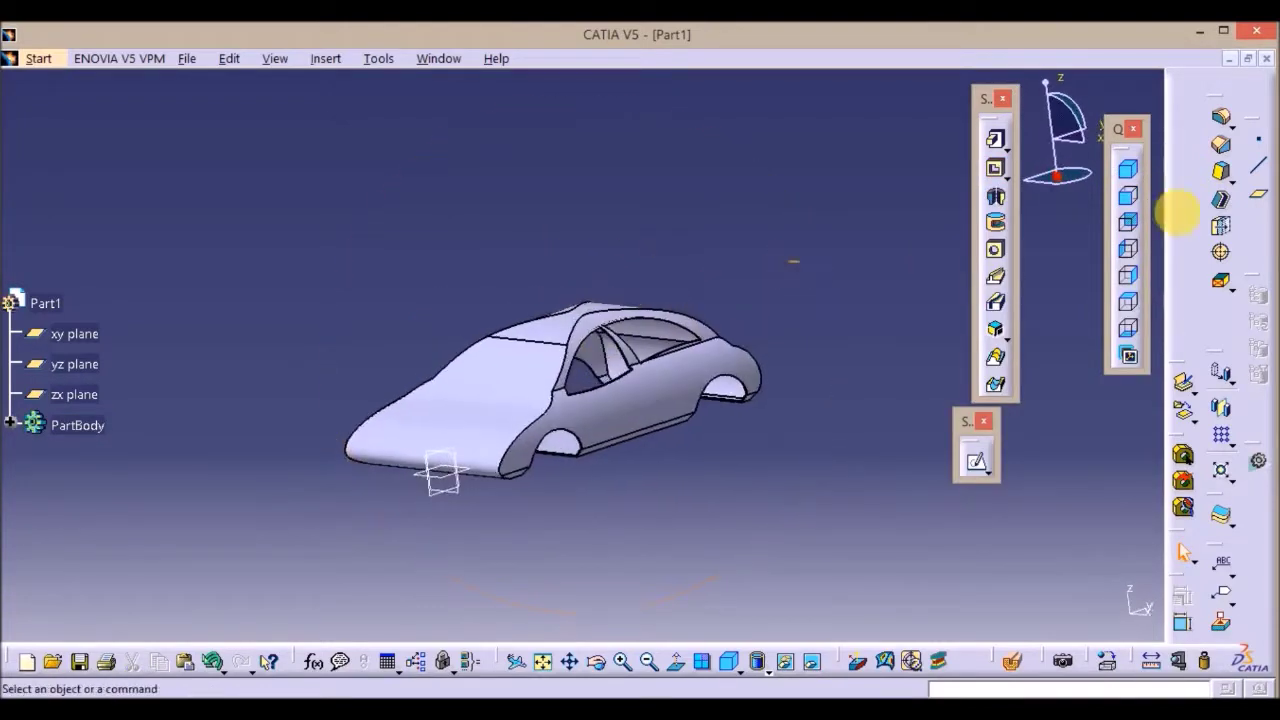
click(976, 461)
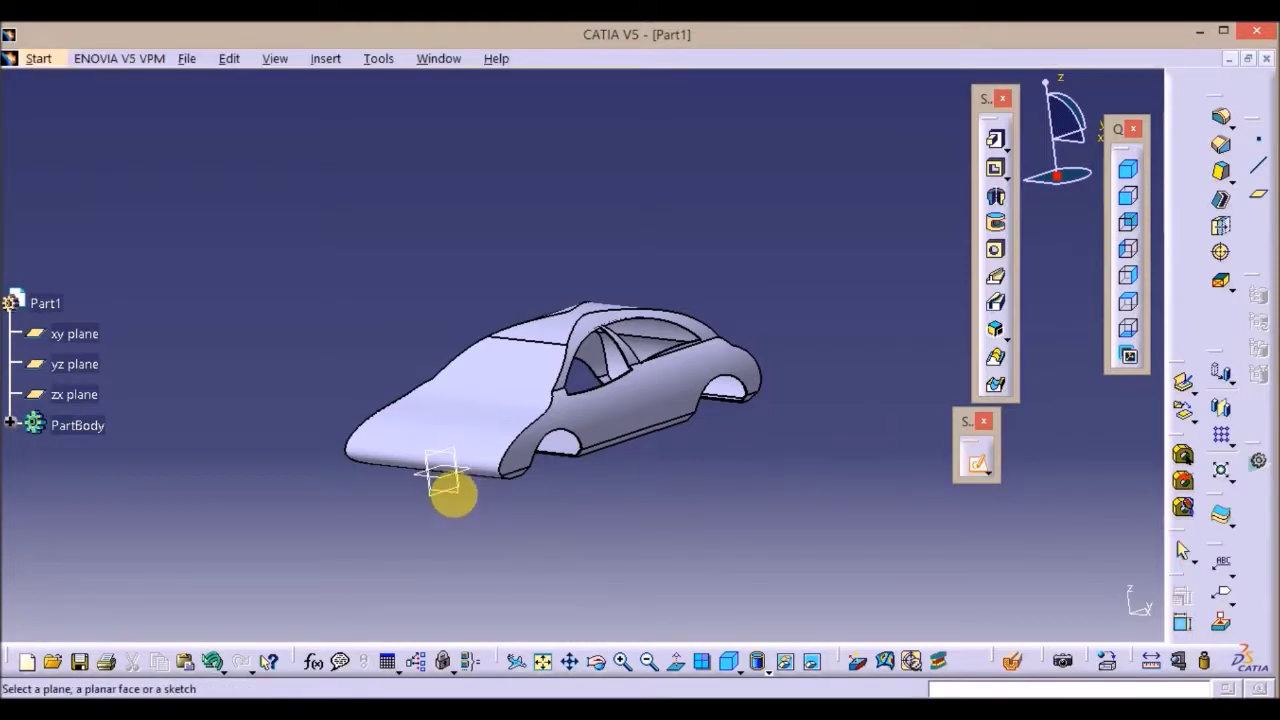
click(462, 497)
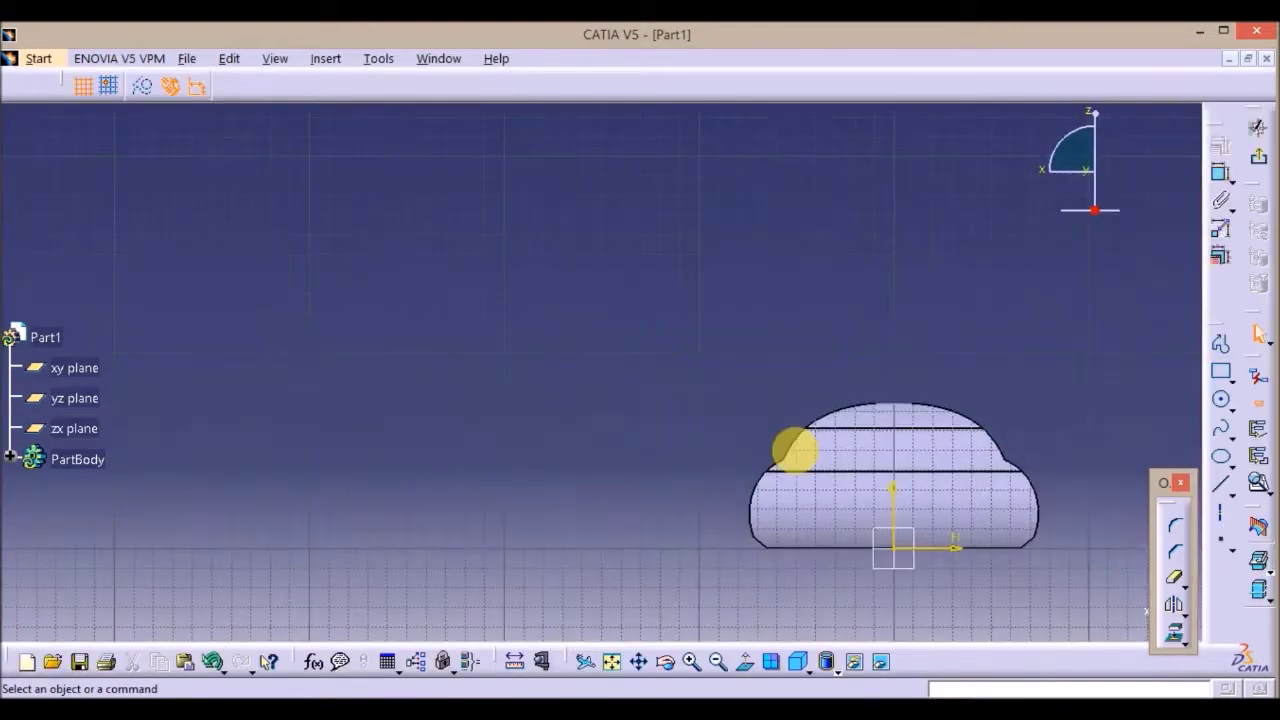
mouse_move(968, 410)
middle_down()
mouse_move(600, 294)
mouse_move(519, 255)
middle_up()
mouse_move(774, 357)
middle_down()
mouse_move(663, 611)
mouse_move(704, 682)
middle_up()
click(748, 664)
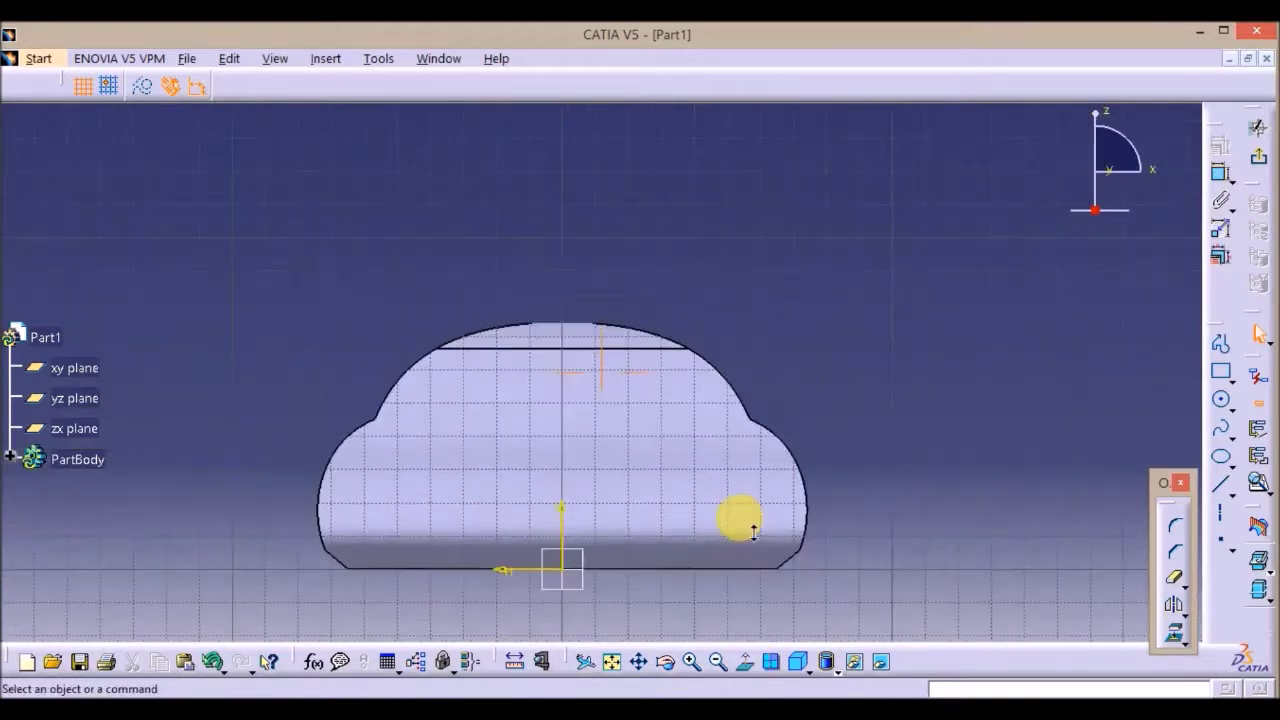
Draw a four-point spline for half of the windshield's upper edge, ending on the vertical axis, and adjust its control points to follow the roof outline
click(1216, 430)
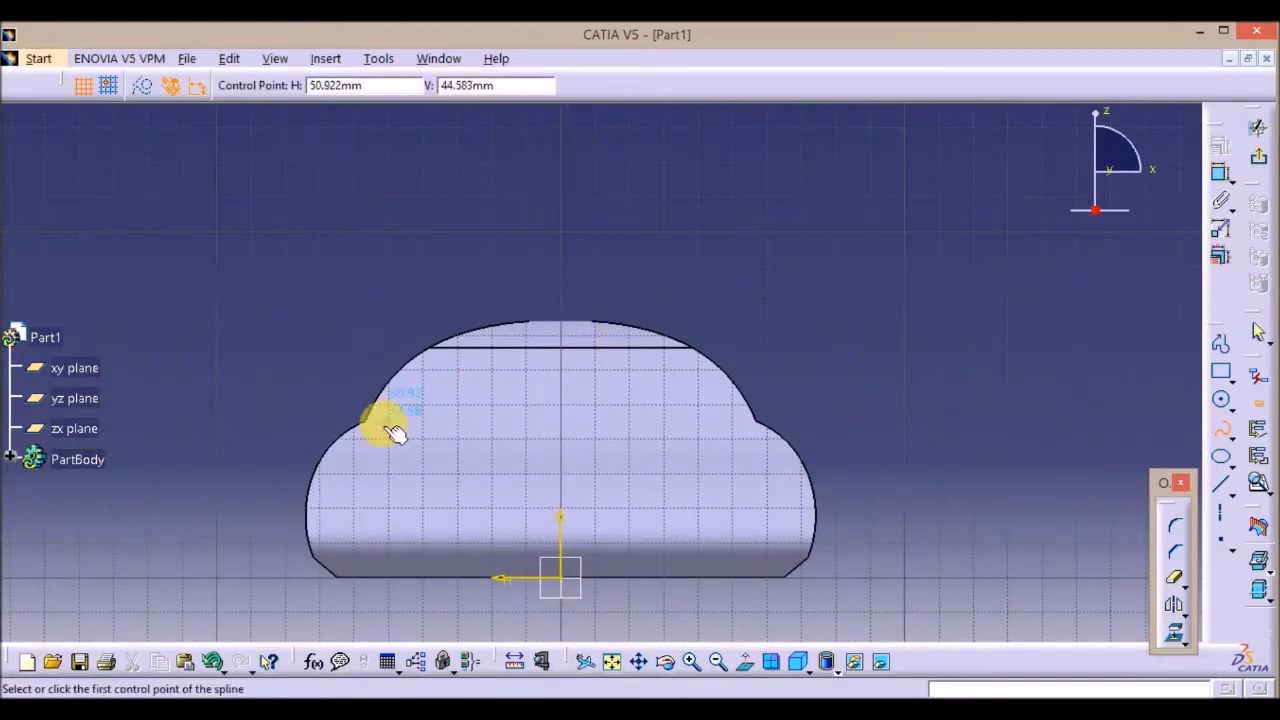
click(415, 384)
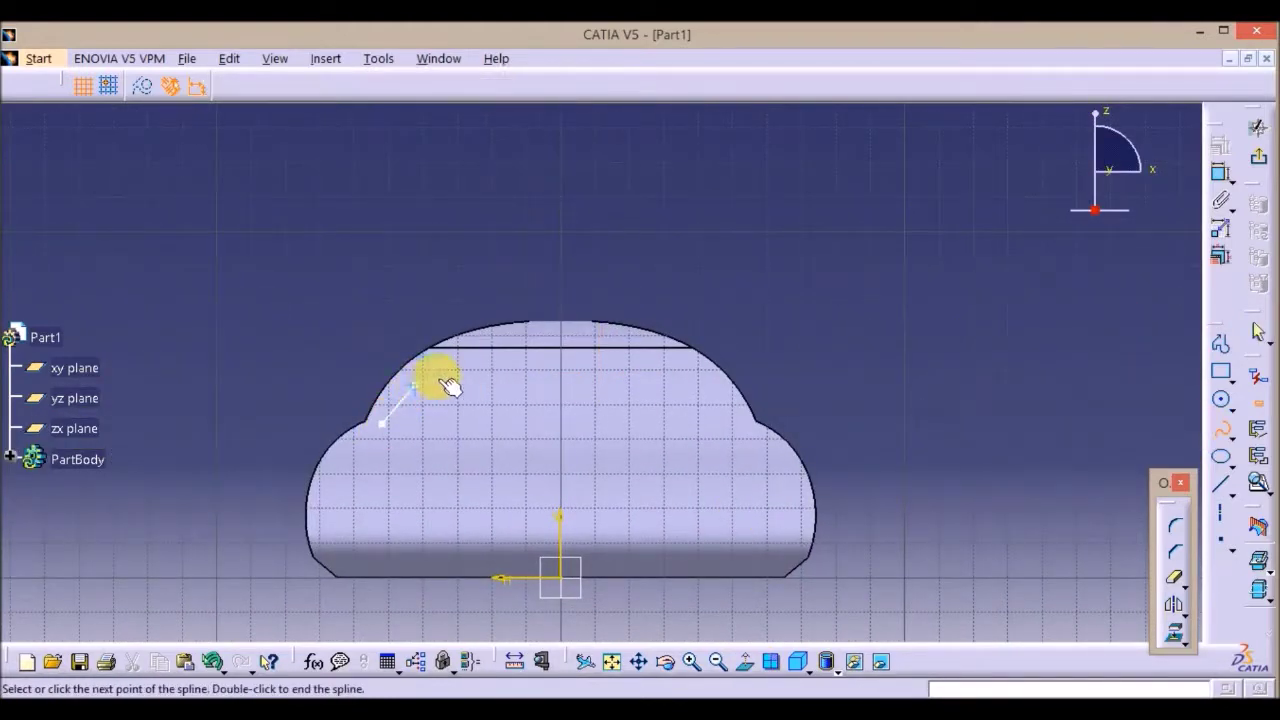
double_click(565, 358)
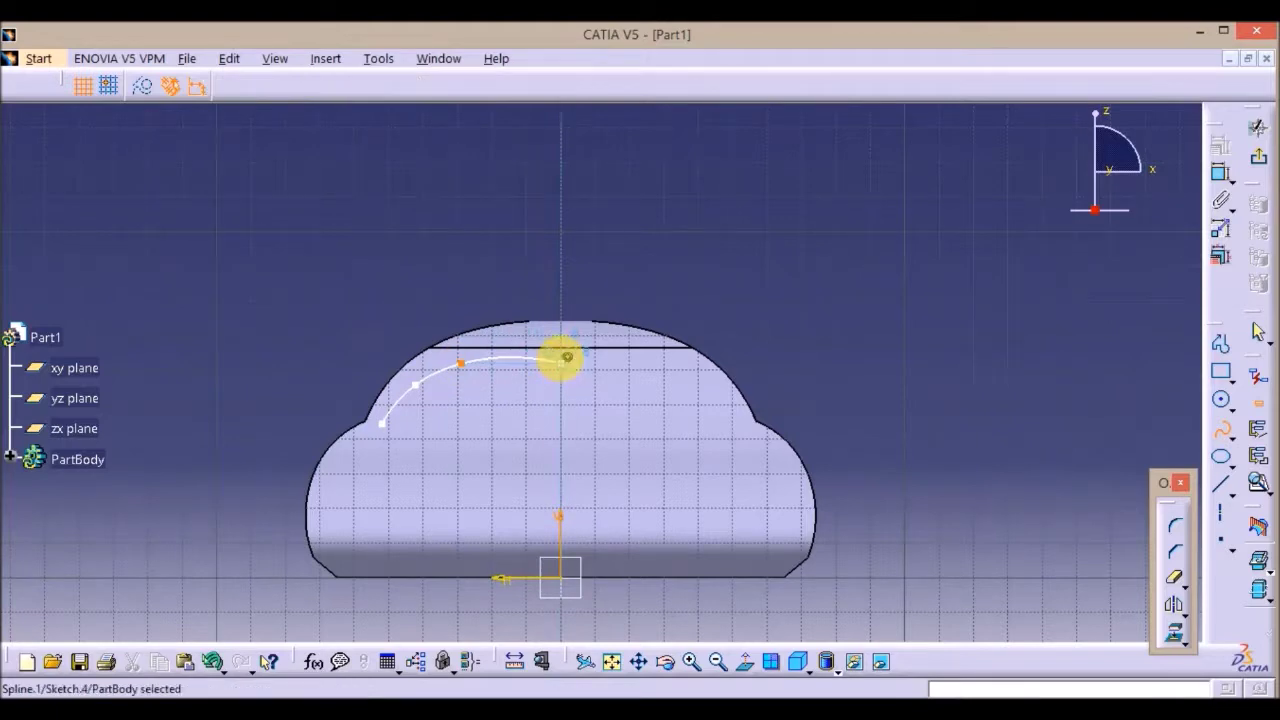
click(468, 367)
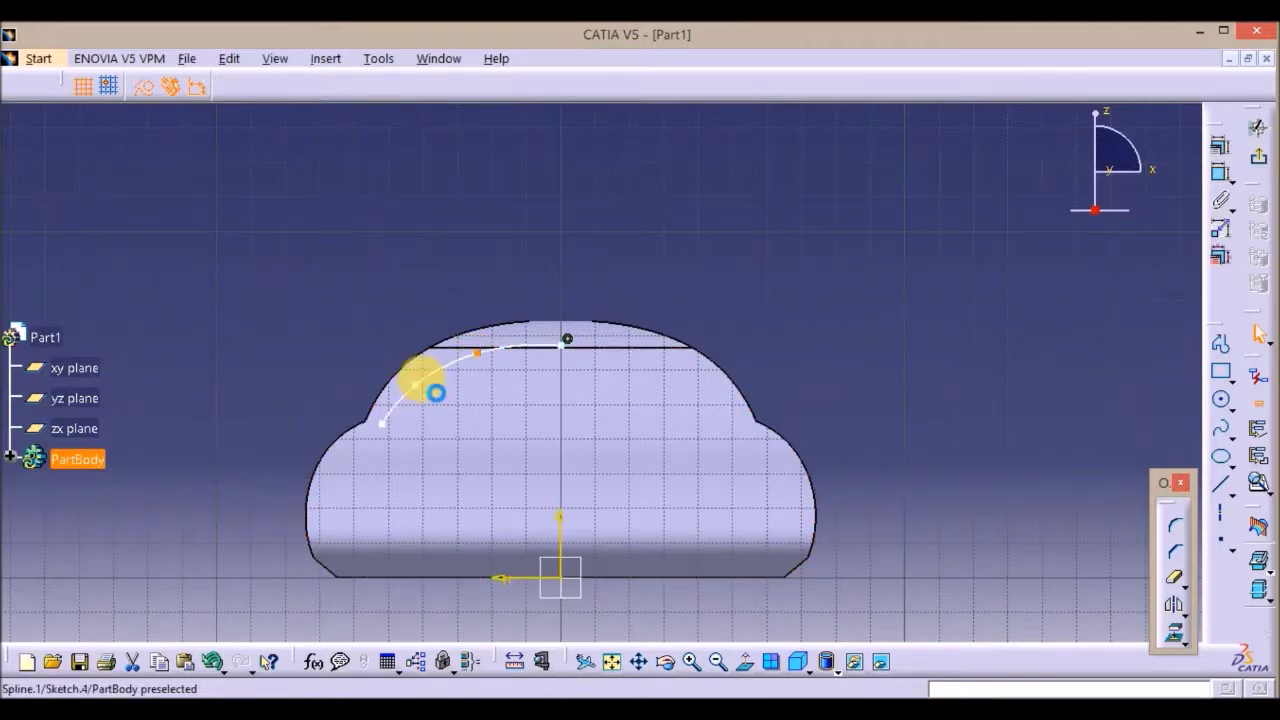
key(ctrl+z)
drag(414, 386, 422, 371)
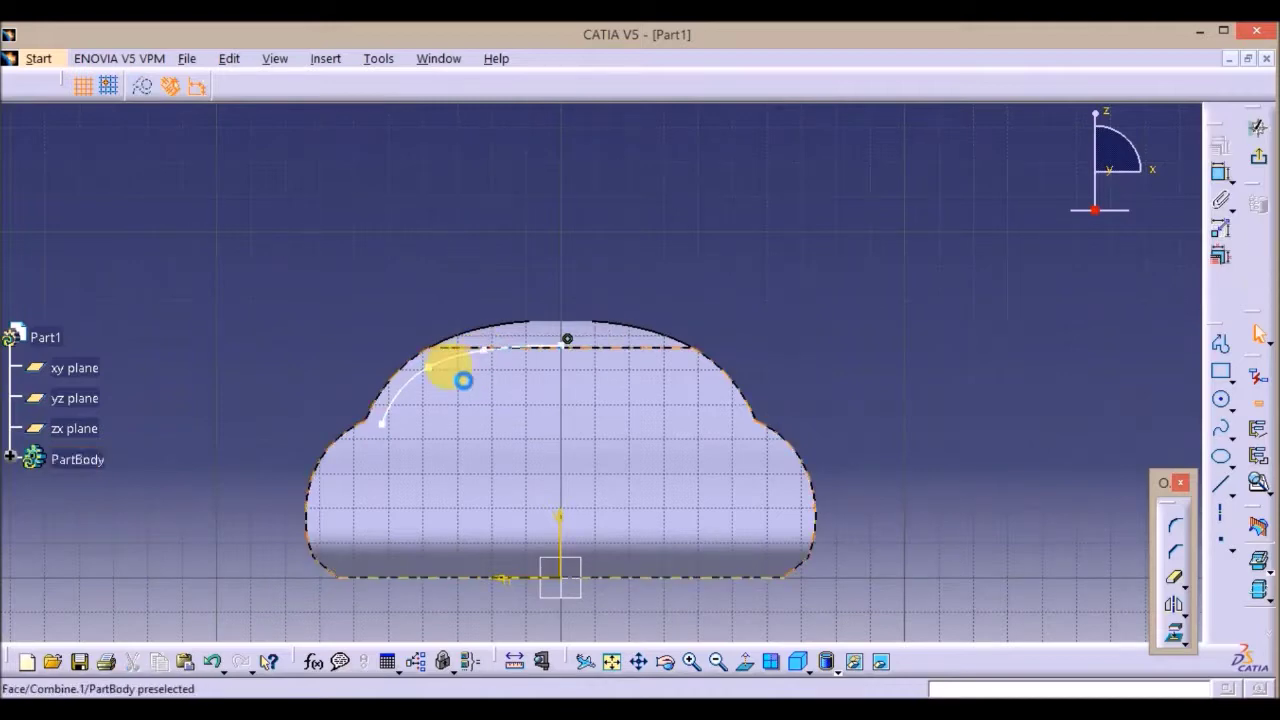
Mirror the windshield half-spline about the sketch's vertical axis
click(456, 360)
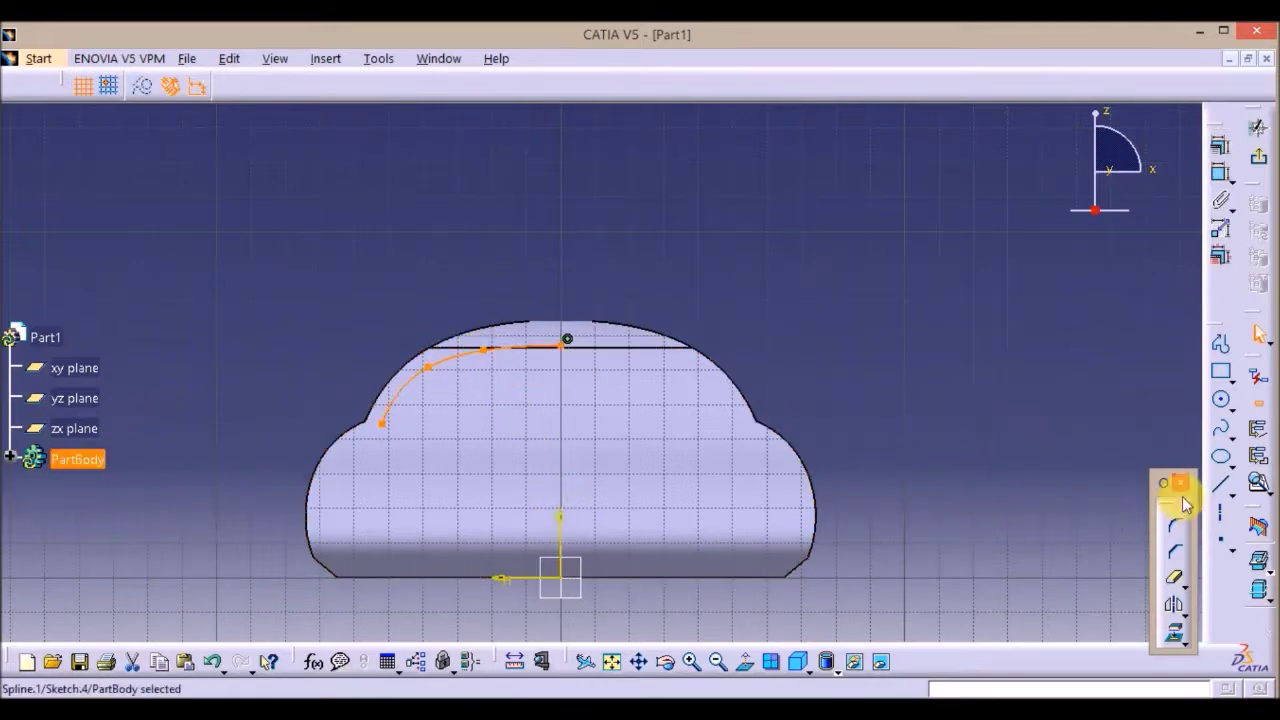
click(1174, 605)
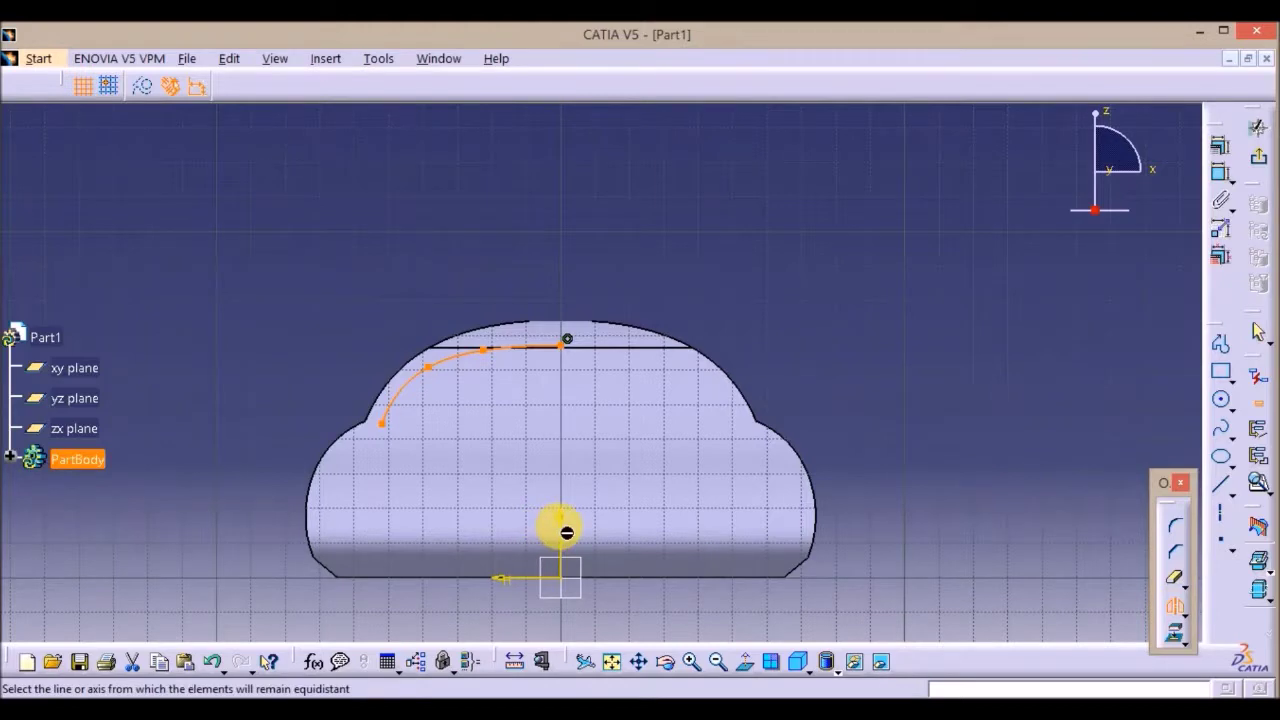
click(566, 528)
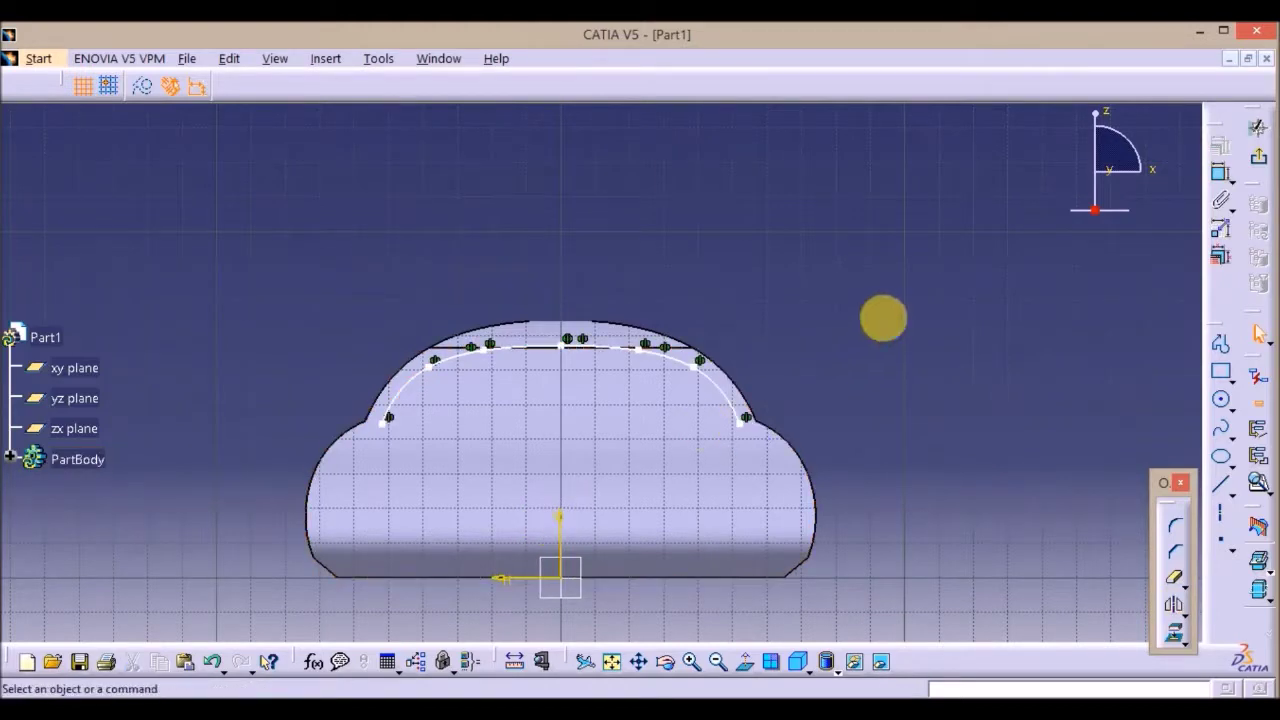
Close the windshield outline with a three-point spline between its lower ends and lower that spline's middle control point slightly
click(1221, 437)
click(388, 420)
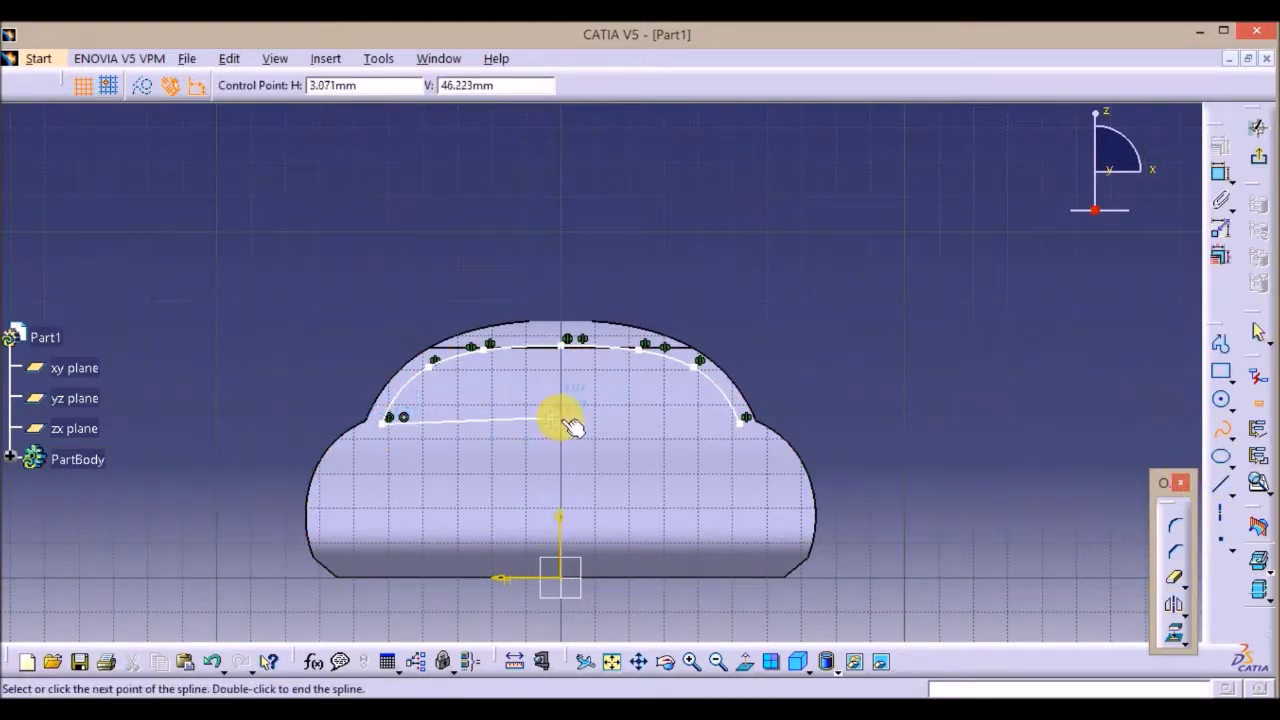
double_click(748, 424)
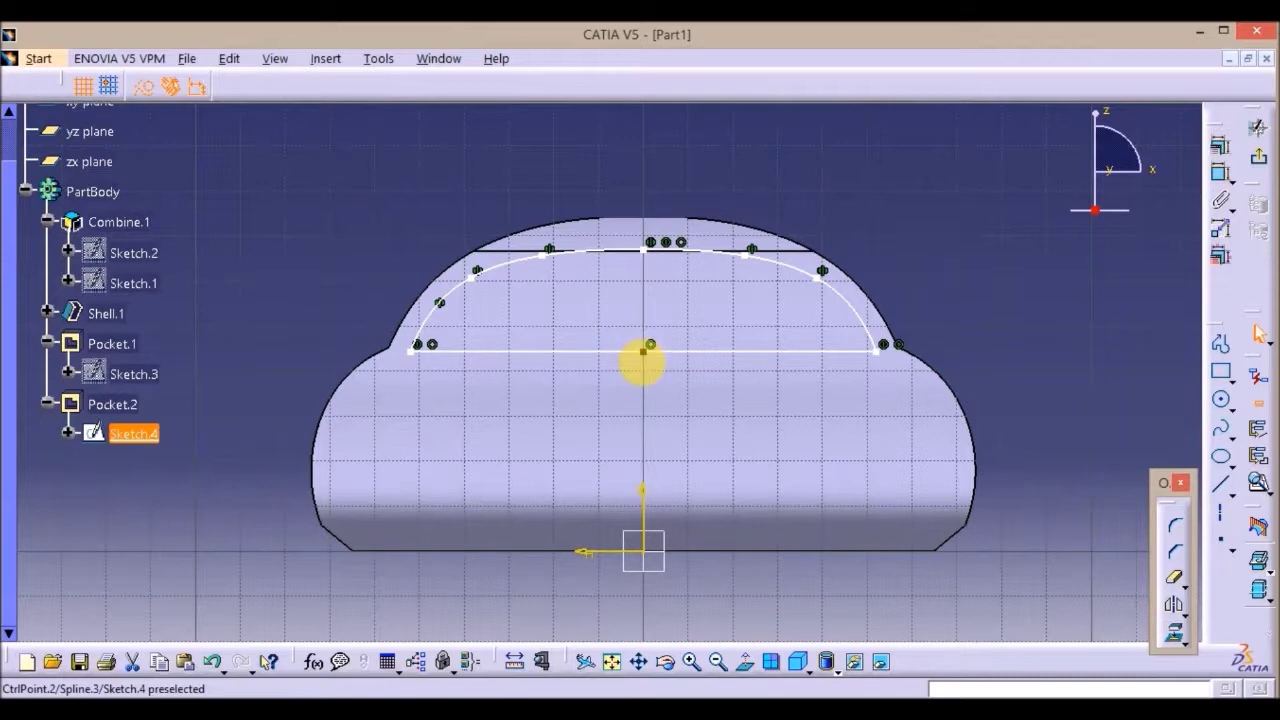
drag(643, 352, 650, 372)
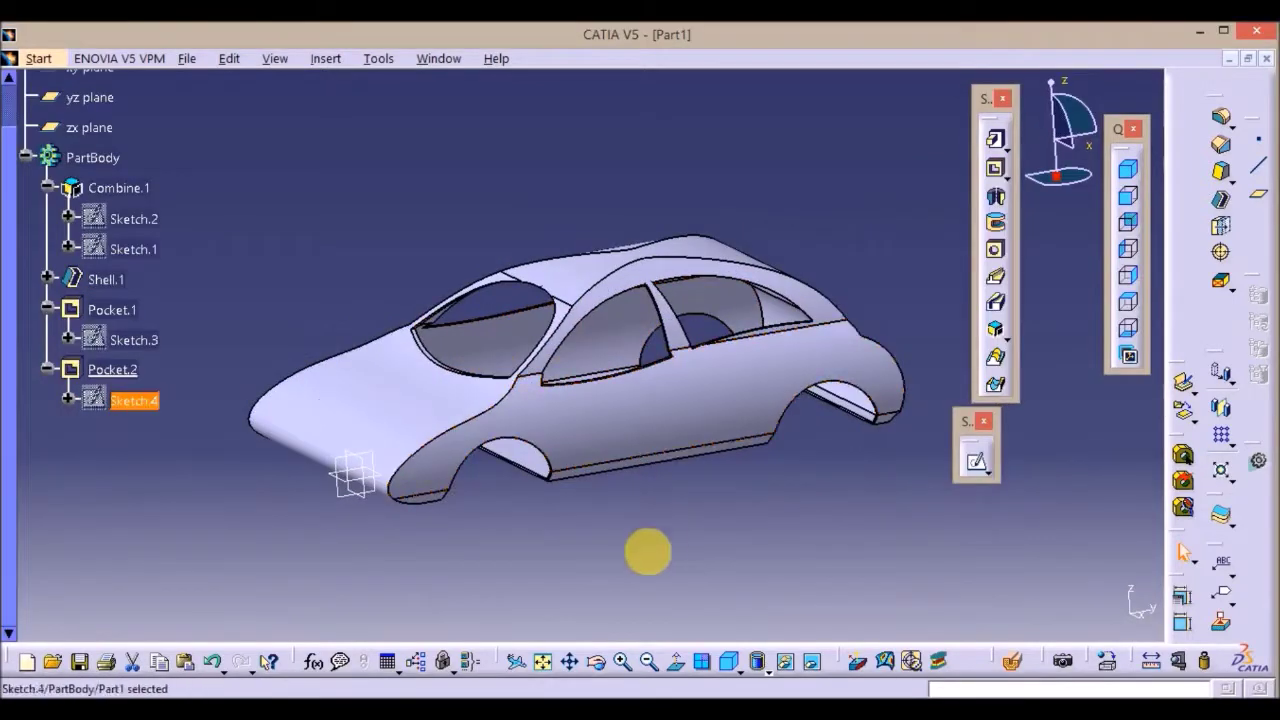
Hide the xy, yz and zx planes and collapse the PartBody branch in the specification tree
middle_drag(725, 445, 676, 390)
scroll(166, 220, up, 3)
click(78, 297)
ctrl+click(78, 326)
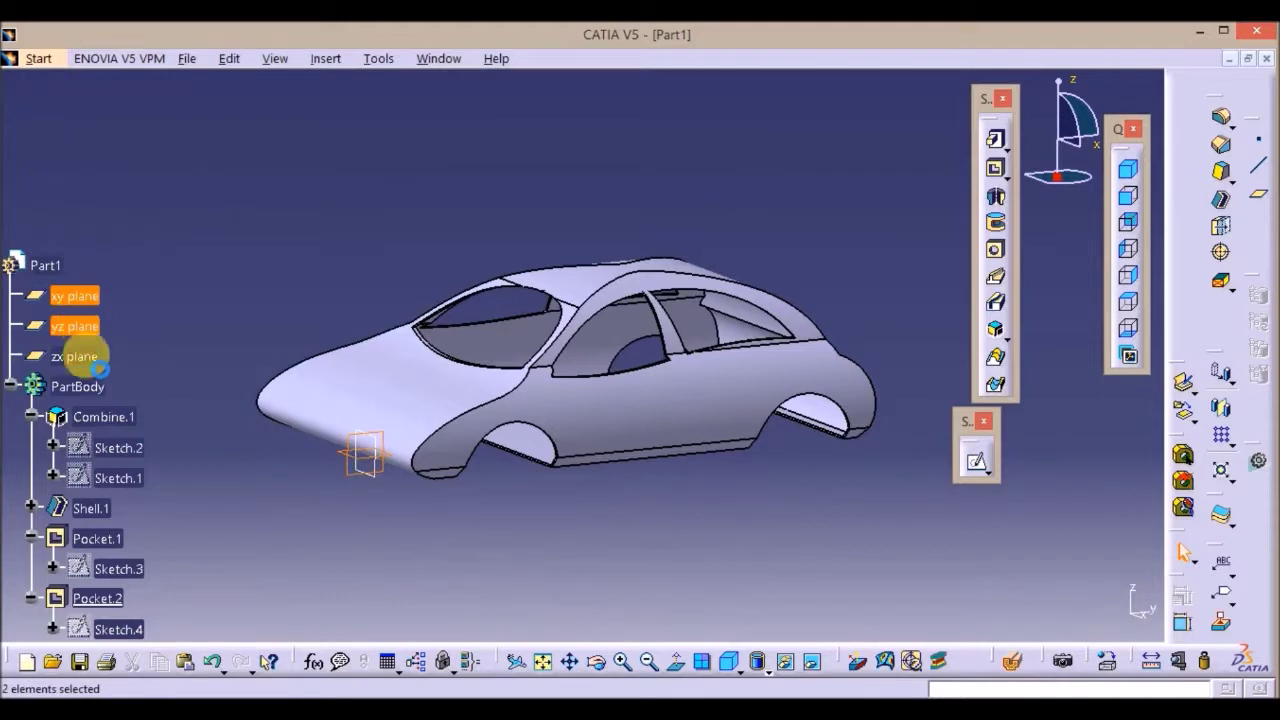
ctrl+click(75, 356)
right_click(78, 356)
click(115, 377)
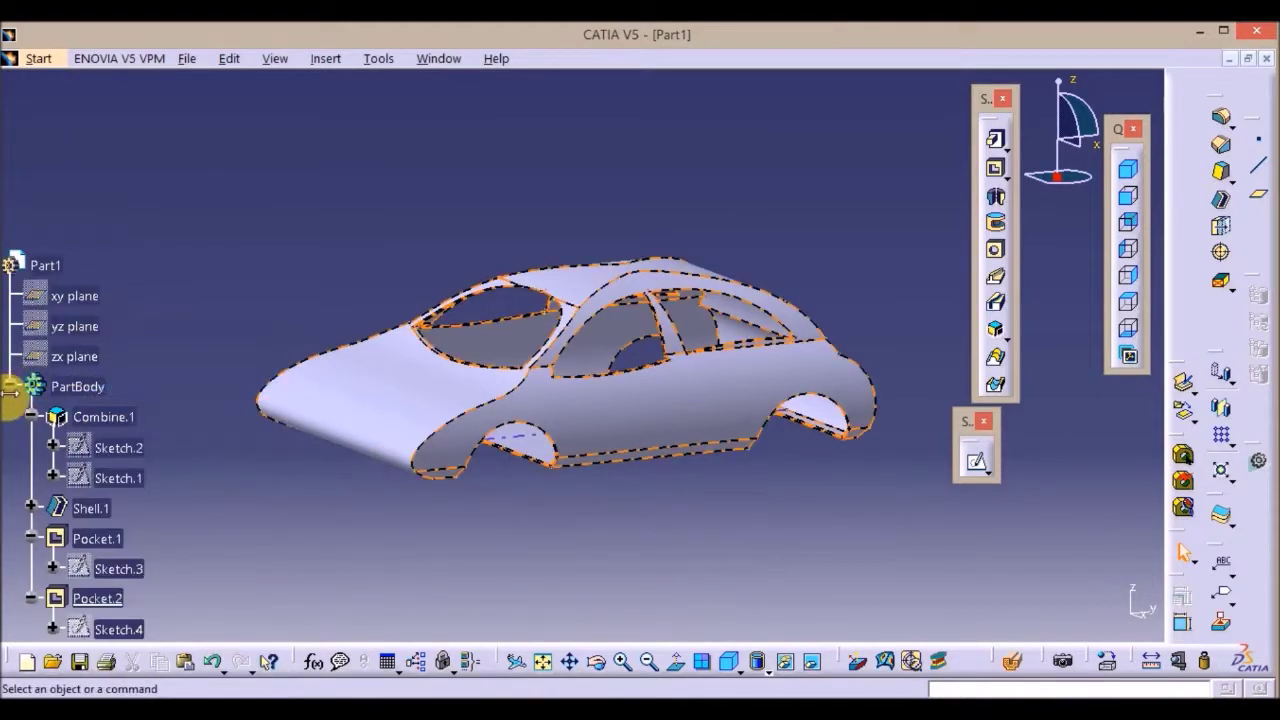
click(10, 388)
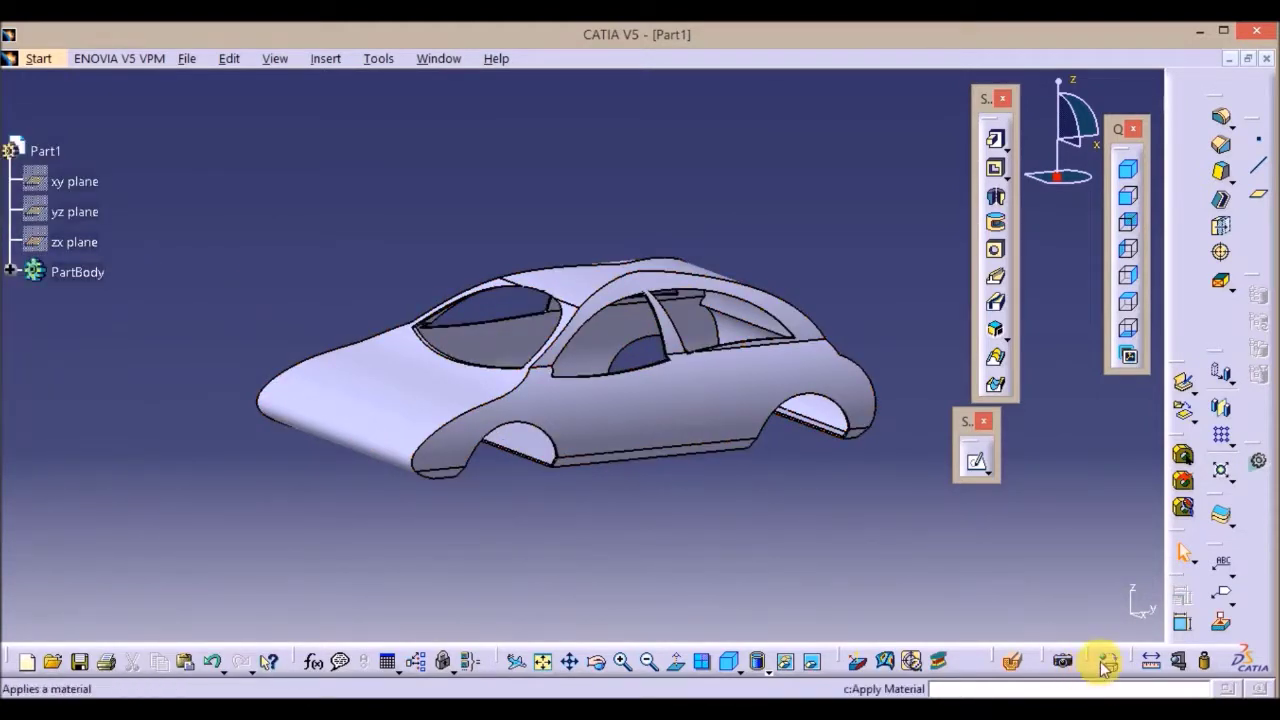
Render the car body from a rear three-quarter view showing its side windows
click(1062, 661)
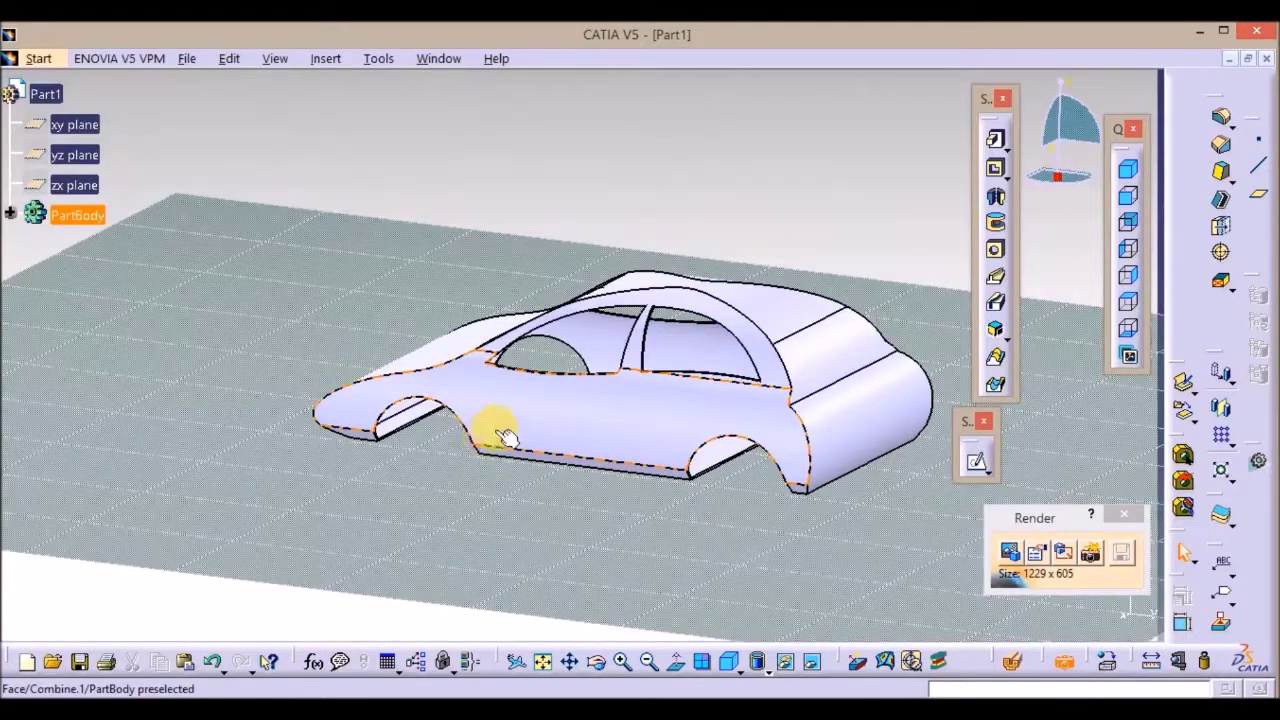
middle_drag(590, 408, 517, 437)
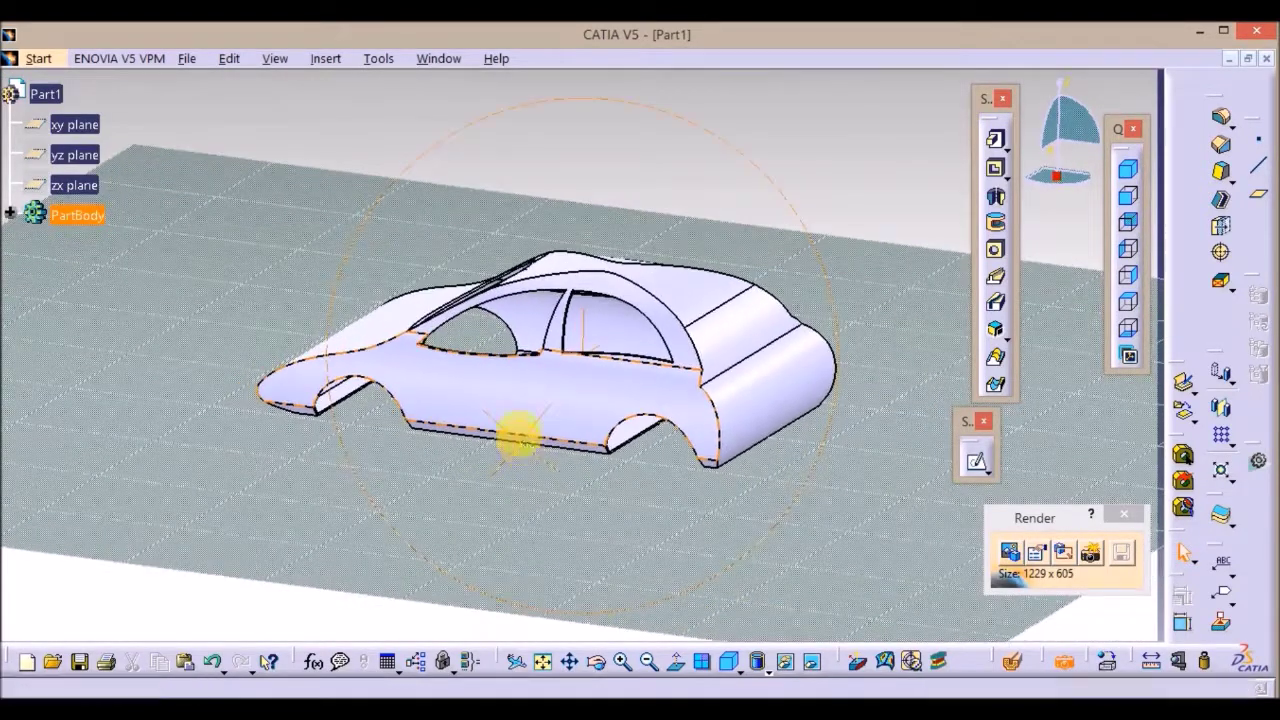
click(1088, 560)
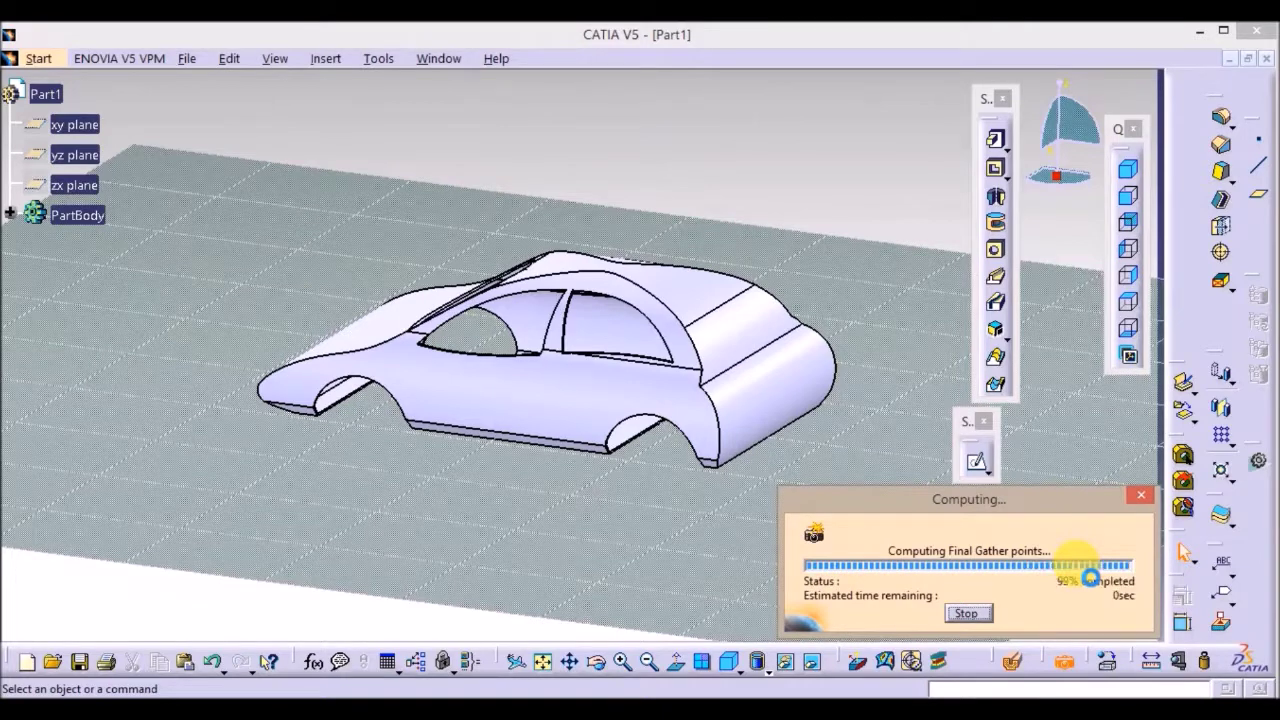